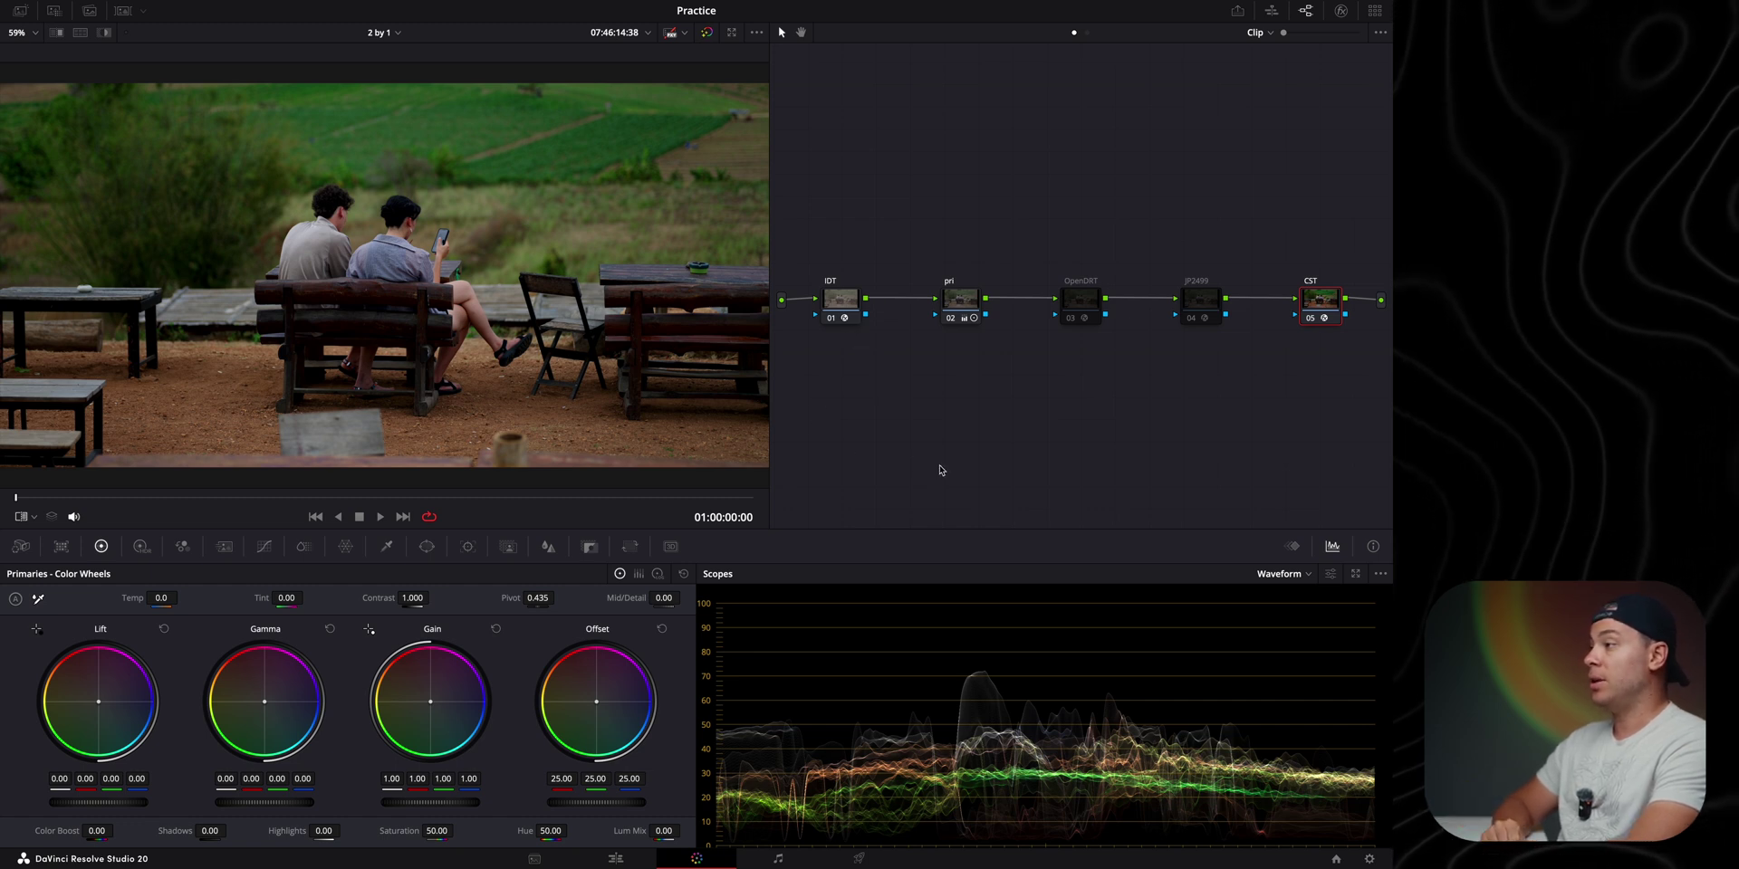
# Raise the IDT and CST nodes above the node chain.
pyautogui.moveTo(1350, 437); pyautogui.dragTo(831, 202)
pyautogui.moveTo(840, 299); pyautogui.dragTo(821, 129)
pyautogui.moveTo(1315, 302); pyautogui.dragTo(1281, 127)
# Inspect the IDT node's transform settings and the project's Color Management settings without changing them.
pyautogui.click(830, 132)
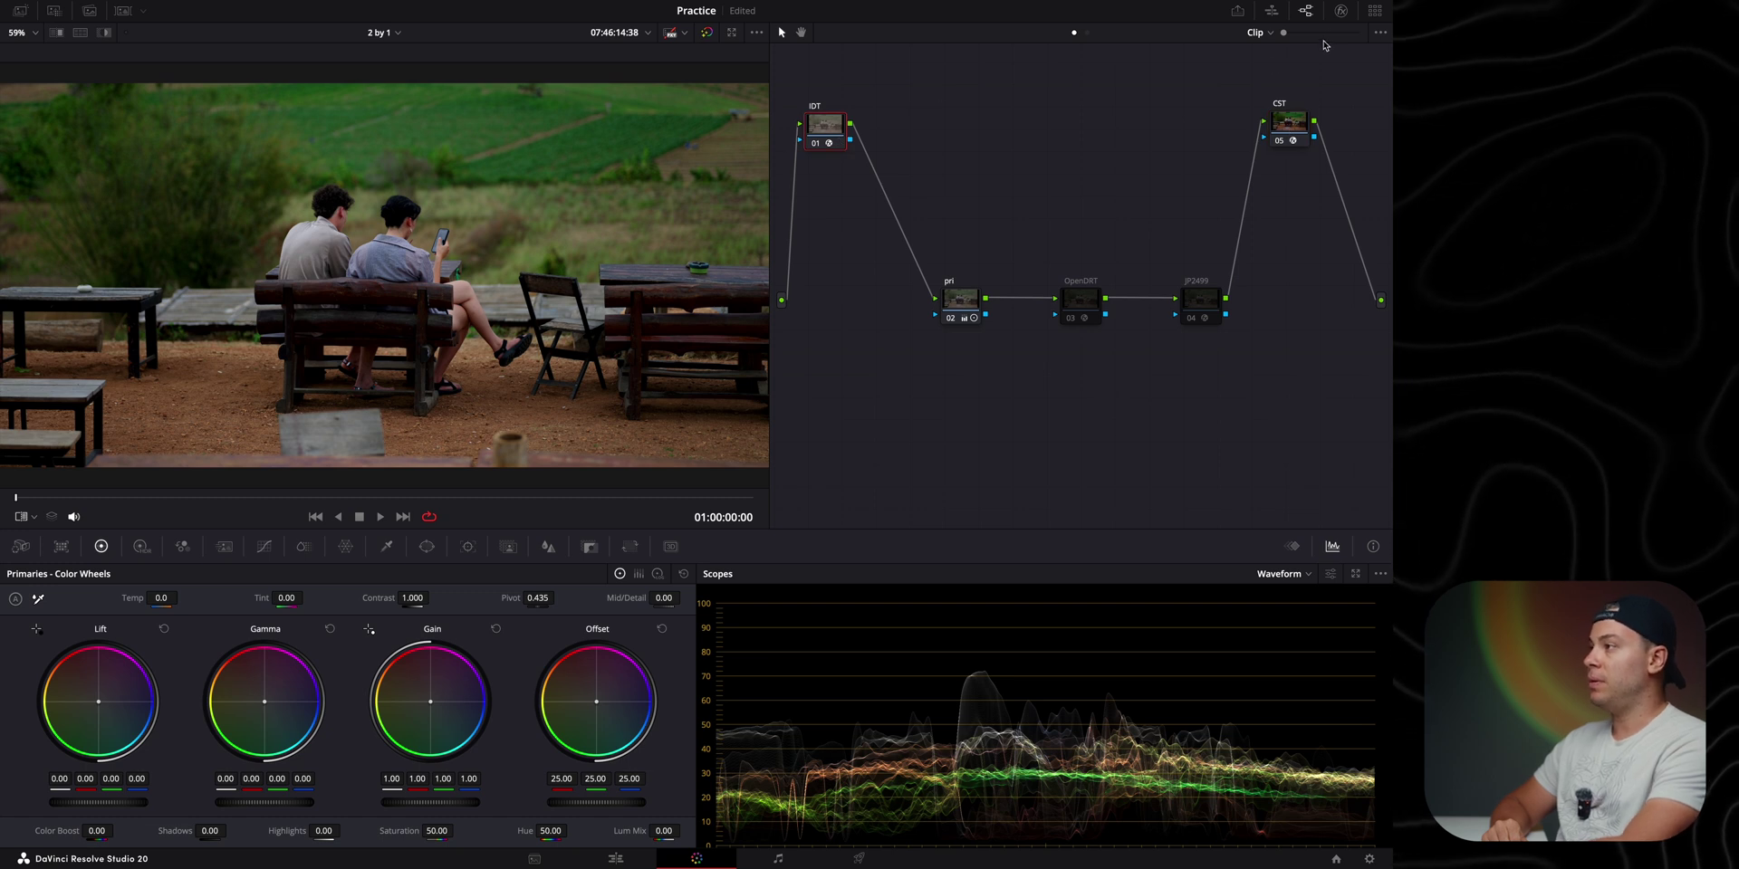
pyautogui.click(1342, 12)
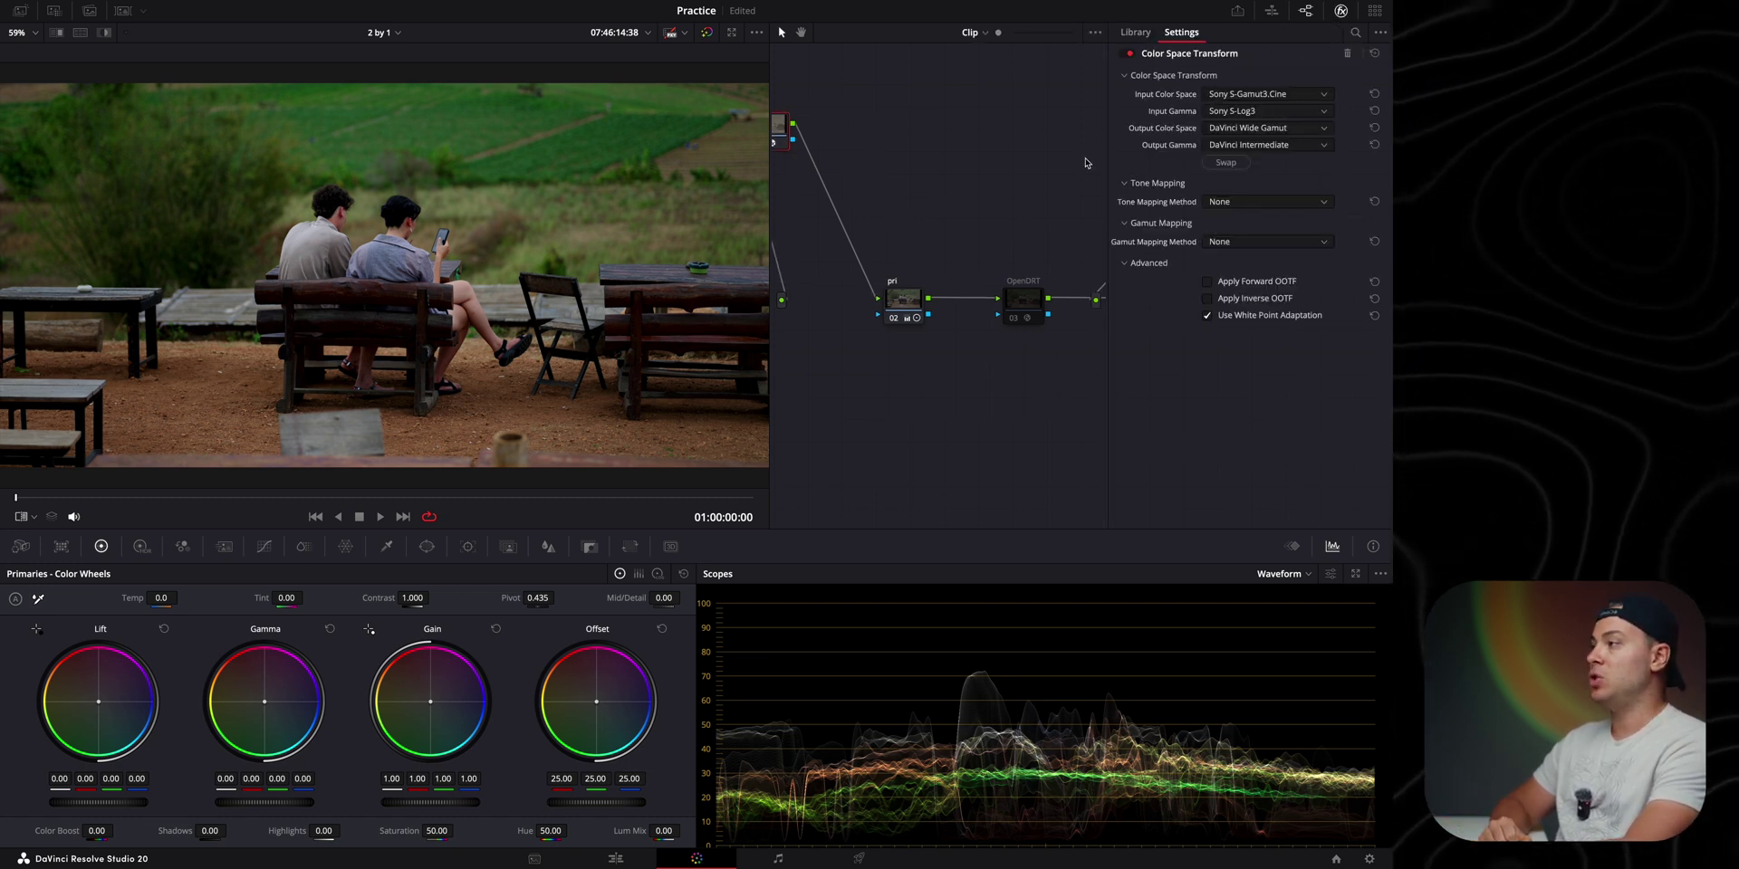
pyautogui.click(1370, 860)
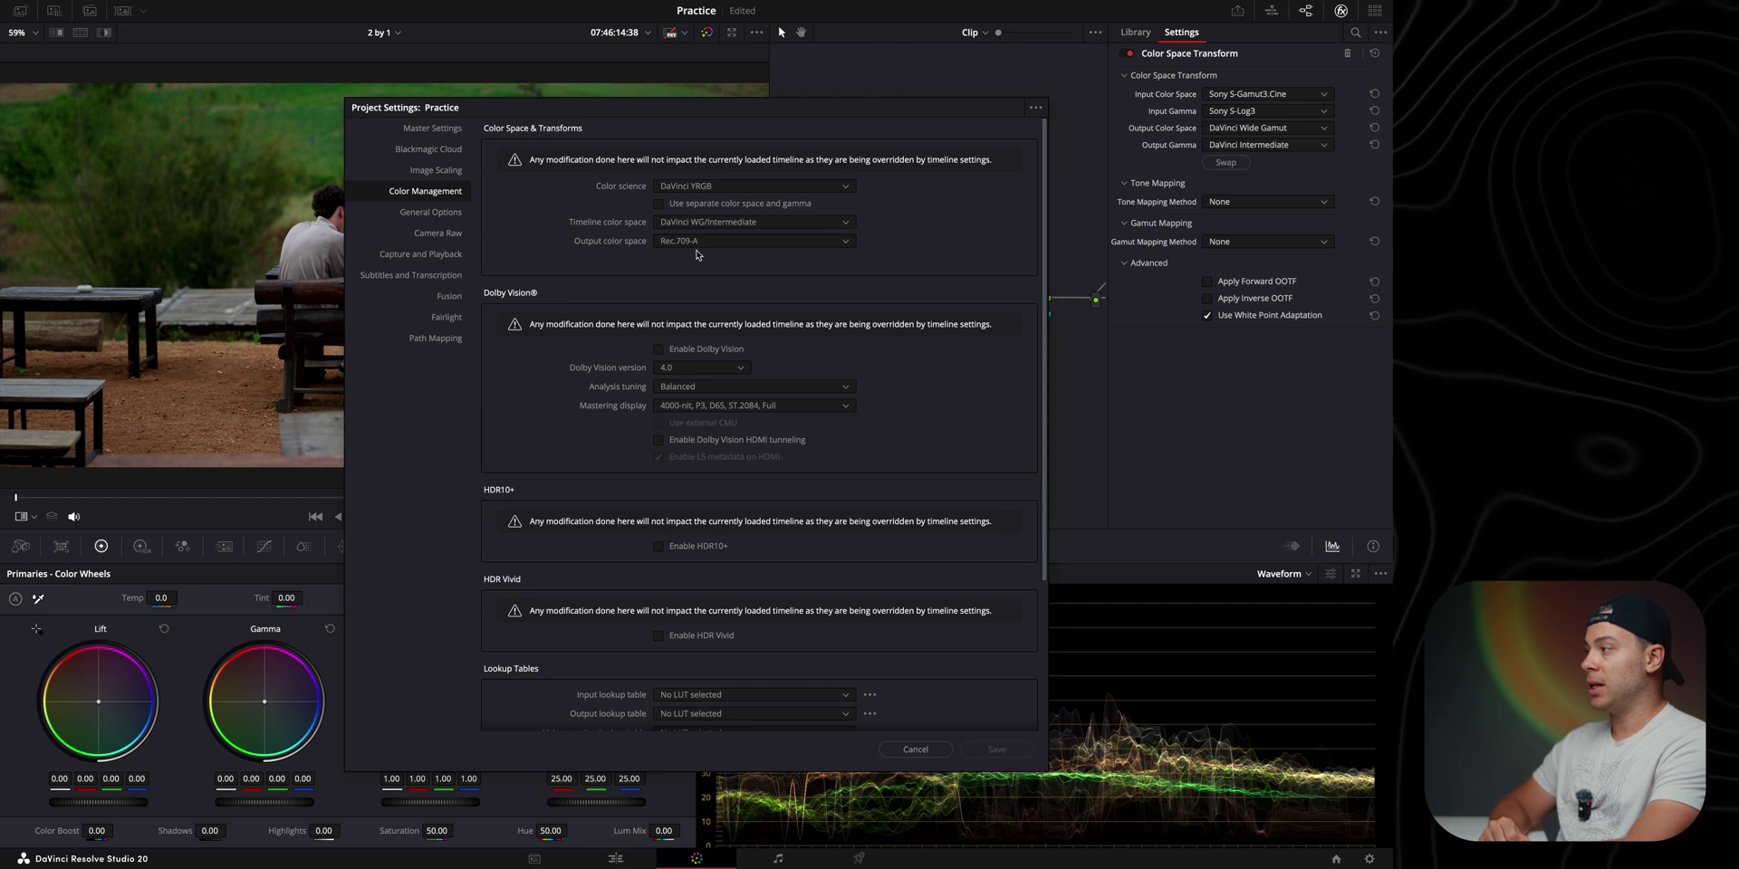
pyautogui.click(915, 749)
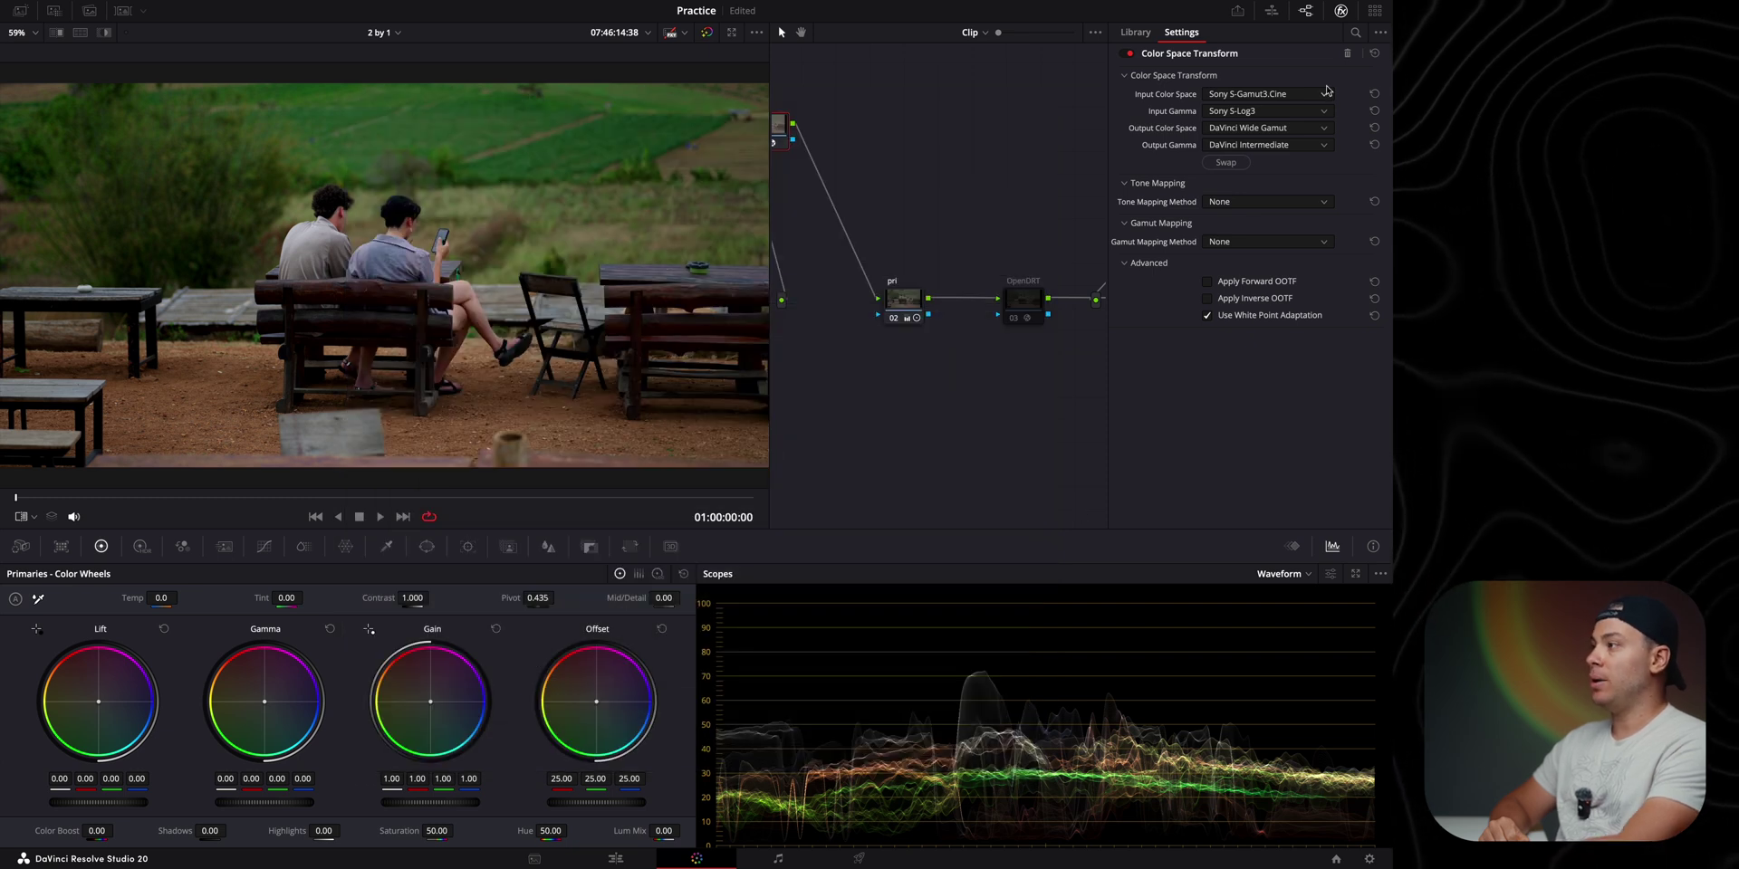
# Select the CST node and show its Rec.709 transform settings.
pyautogui.click(1344, 12)
pyautogui.click(1288, 122)
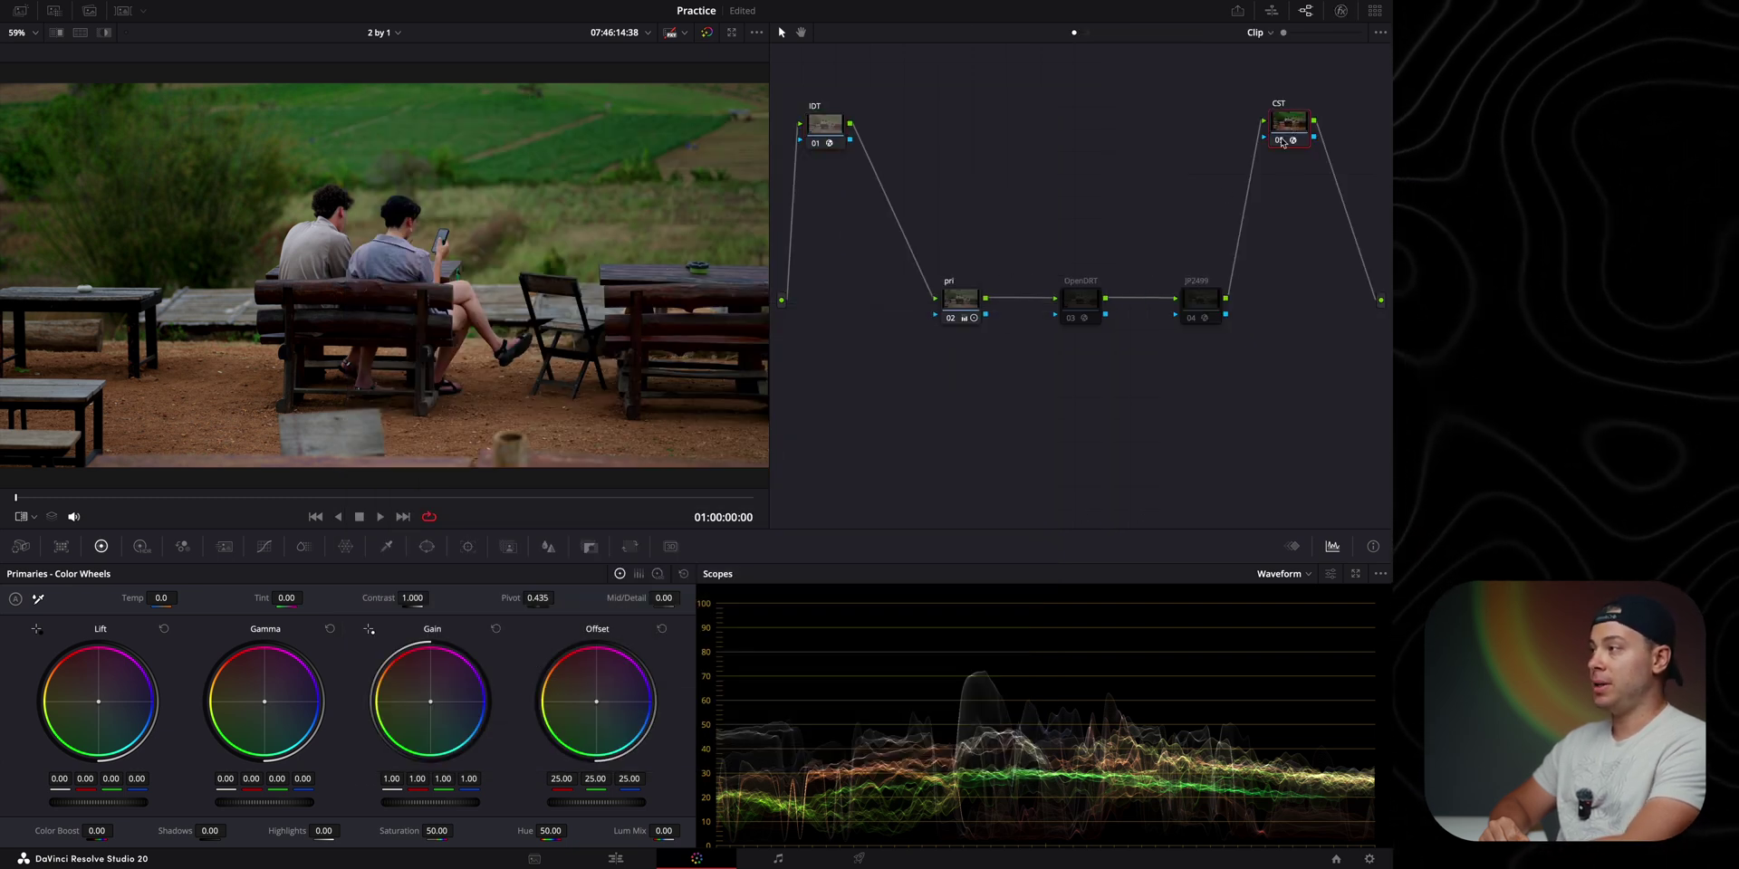
pyautogui.click(1341, 10)
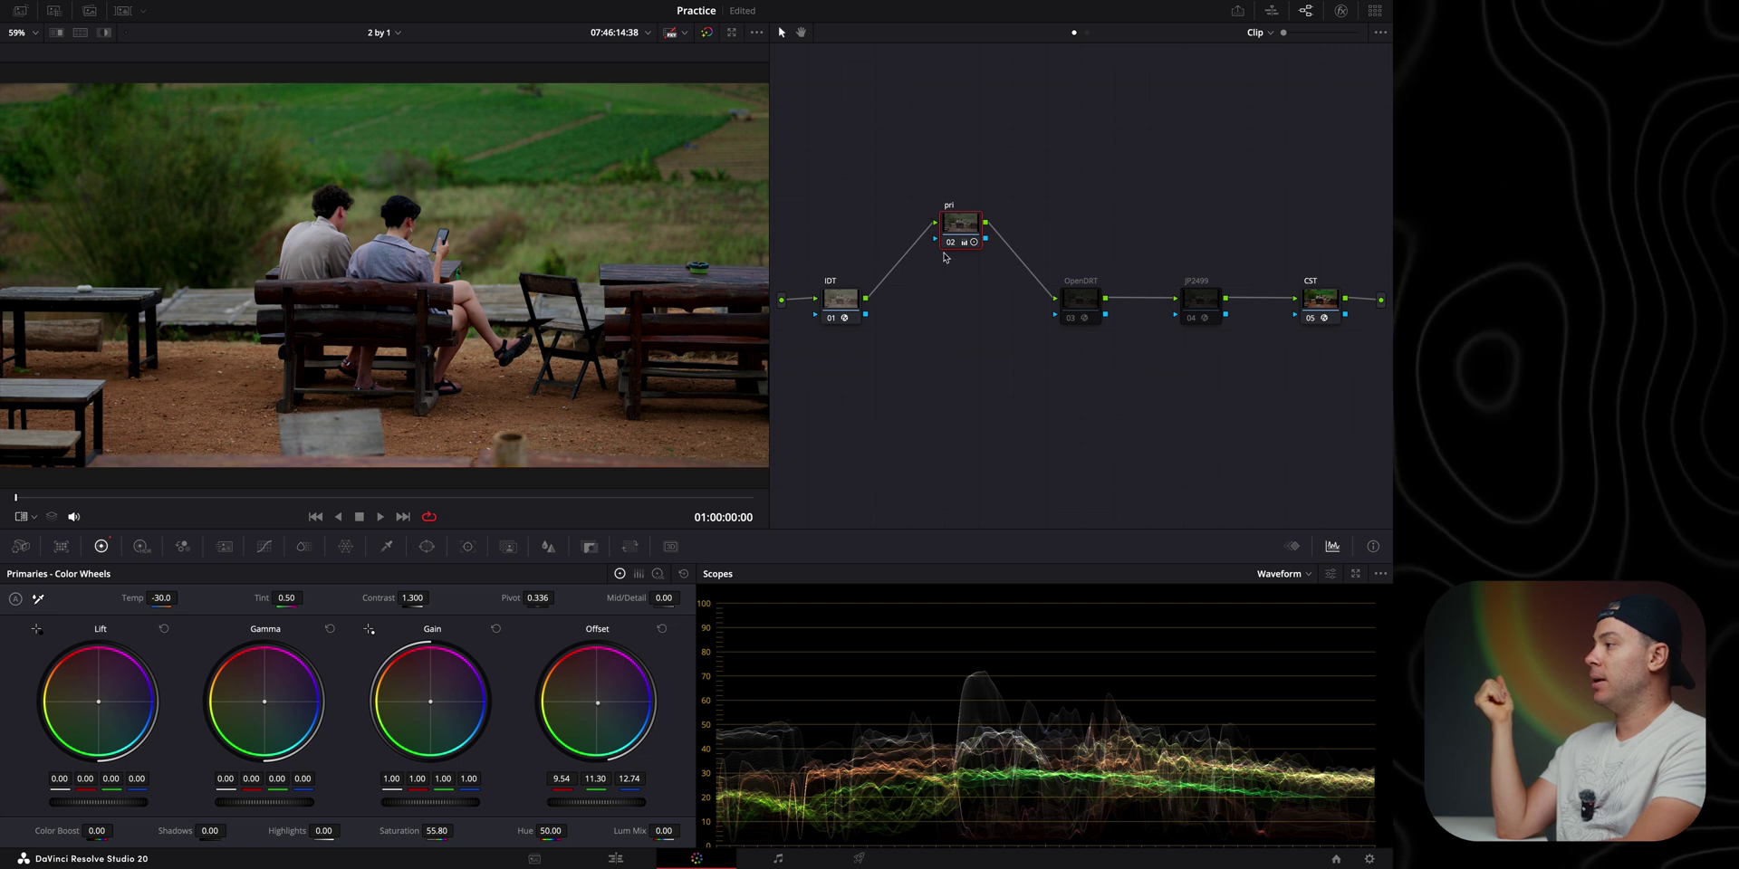
# Bypass the pri grade node, then re-enable it to compare.
pyautogui.click(949, 242)
pyautogui.click(949, 243)
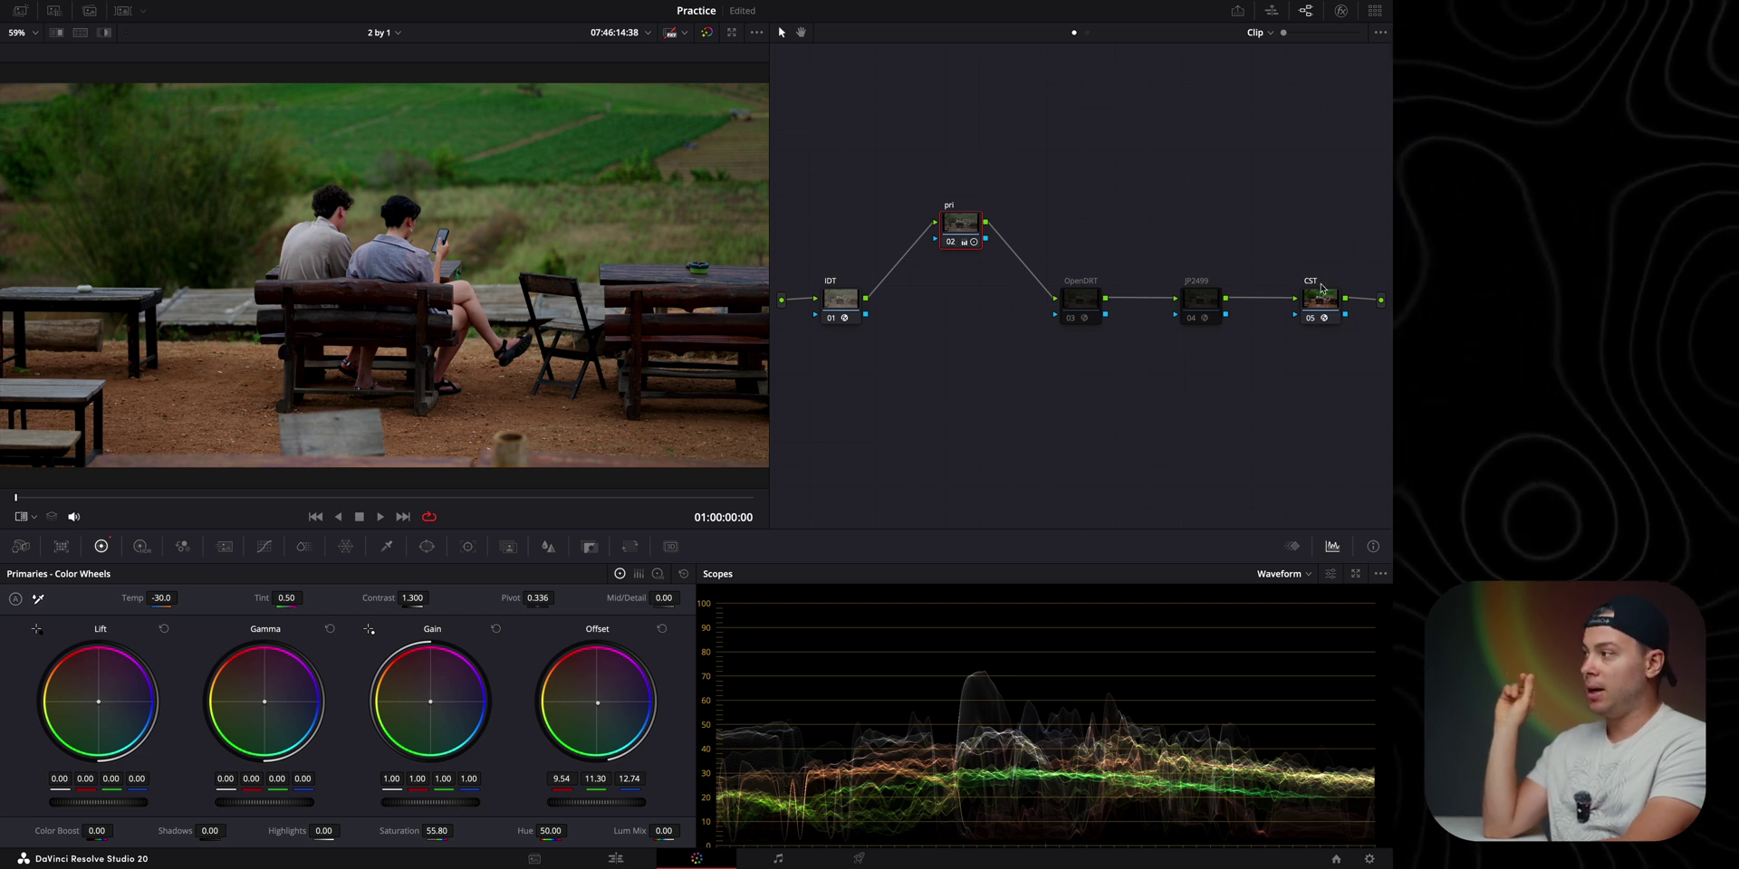
# Raise the JP2499 node and align it level with OpenDRT above the chain.
pyautogui.rightClick(935, 163)
pyautogui.click(996, 331)
pyautogui.moveTo(1204, 304); pyautogui.dragTo(1197, 230)
pyautogui.moveTo(1080, 241); pyautogui.dragTo(1077, 216)
pyautogui.click(1198, 228)
pyautogui.moveTo(1198, 228); pyautogui.dragTo(1200, 216)
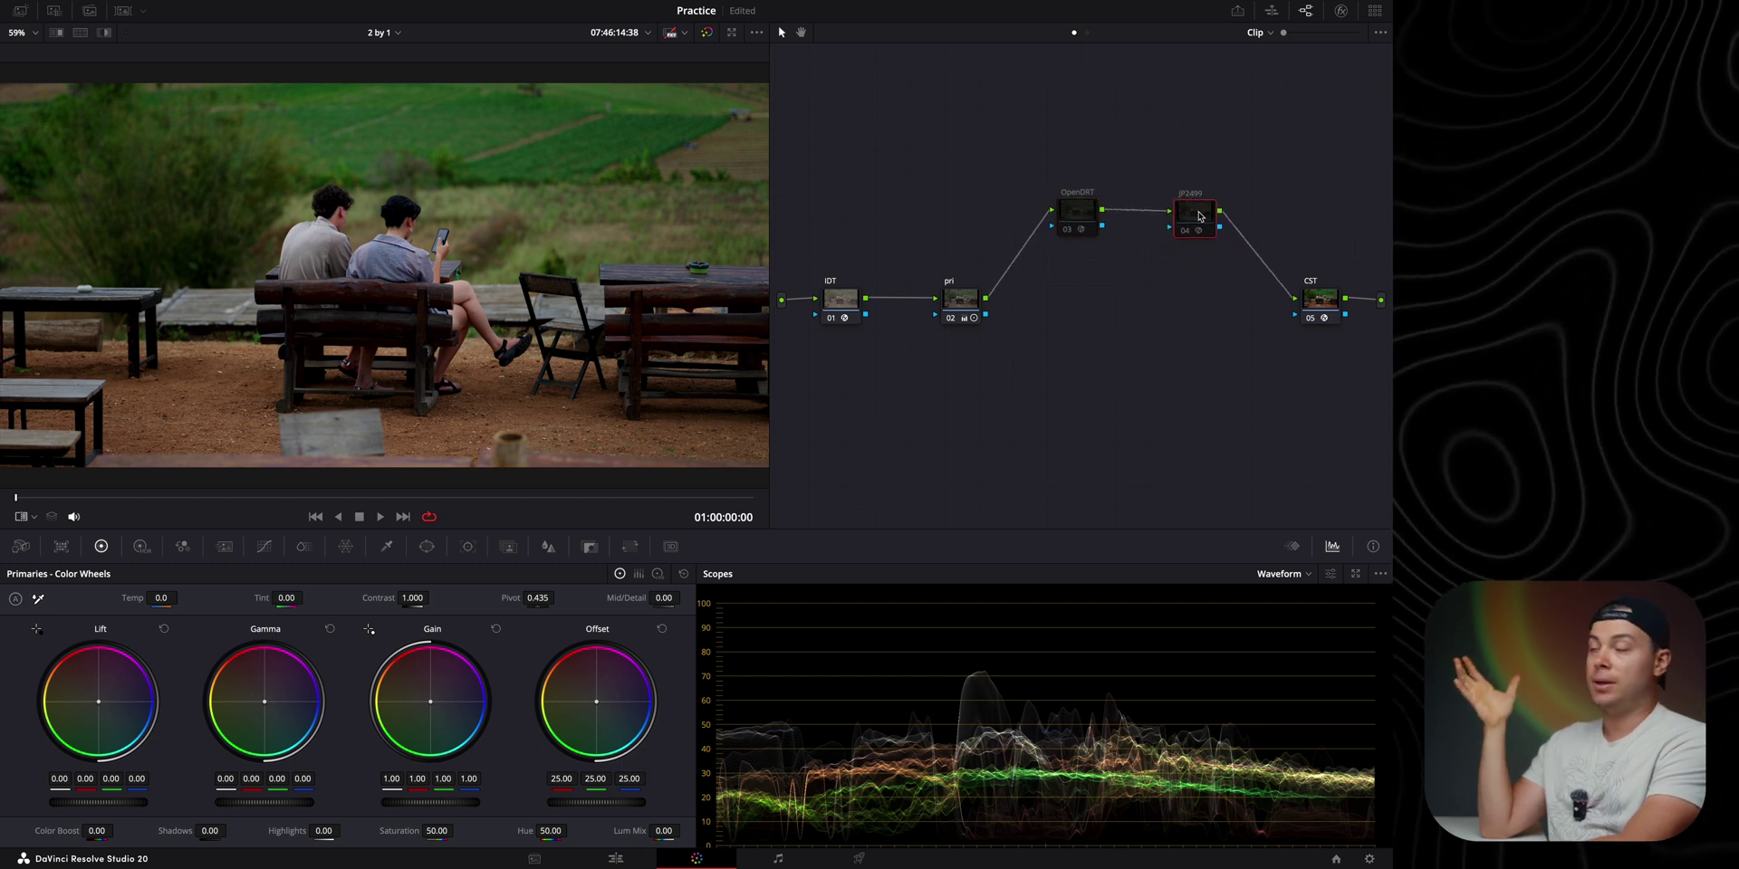
# Show the DCTL parameters of the OpenDRT node, then the JP2499 node.
pyautogui.click(1065, 226)
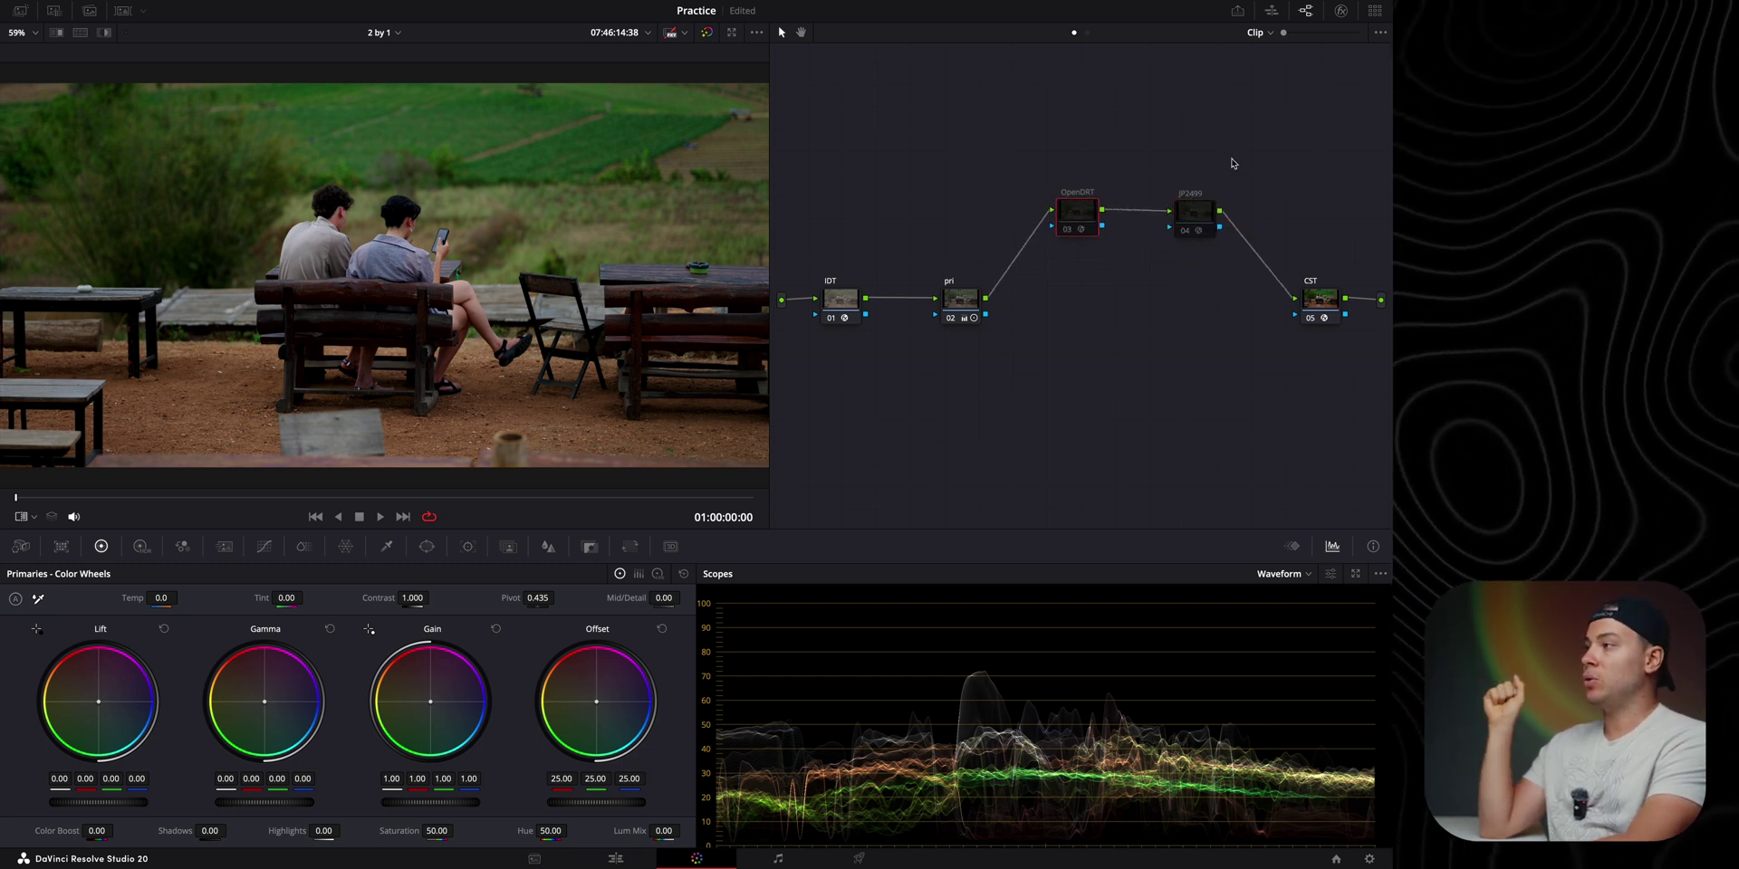
pyautogui.click(1341, 10)
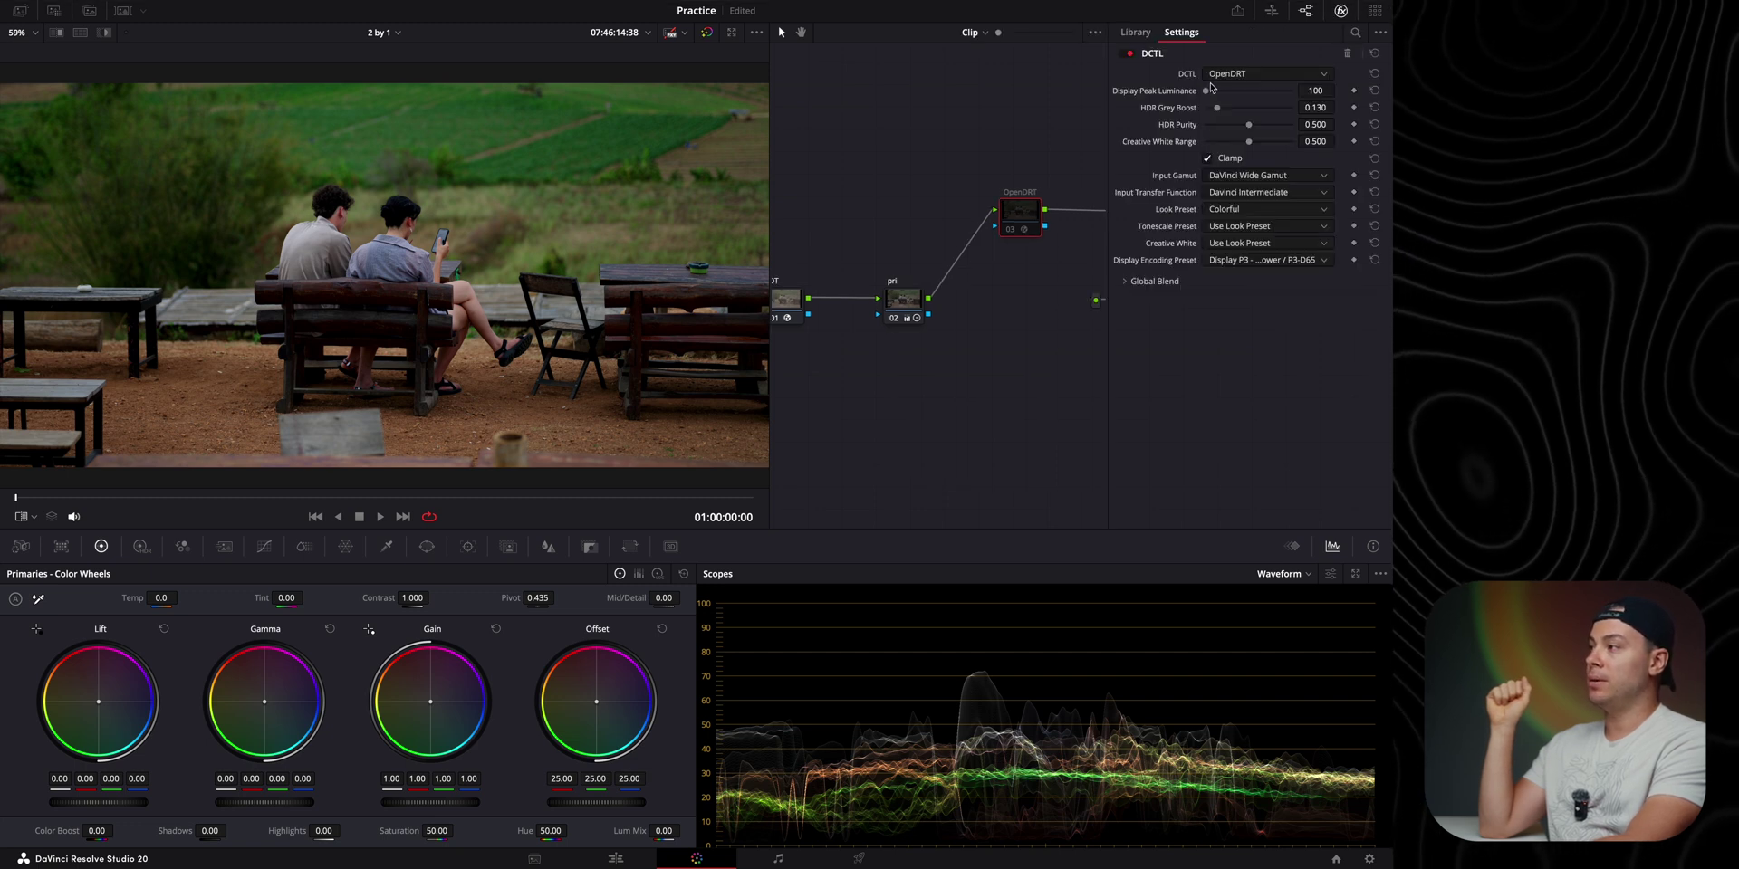
pyautogui.hotkey('shift', '6')
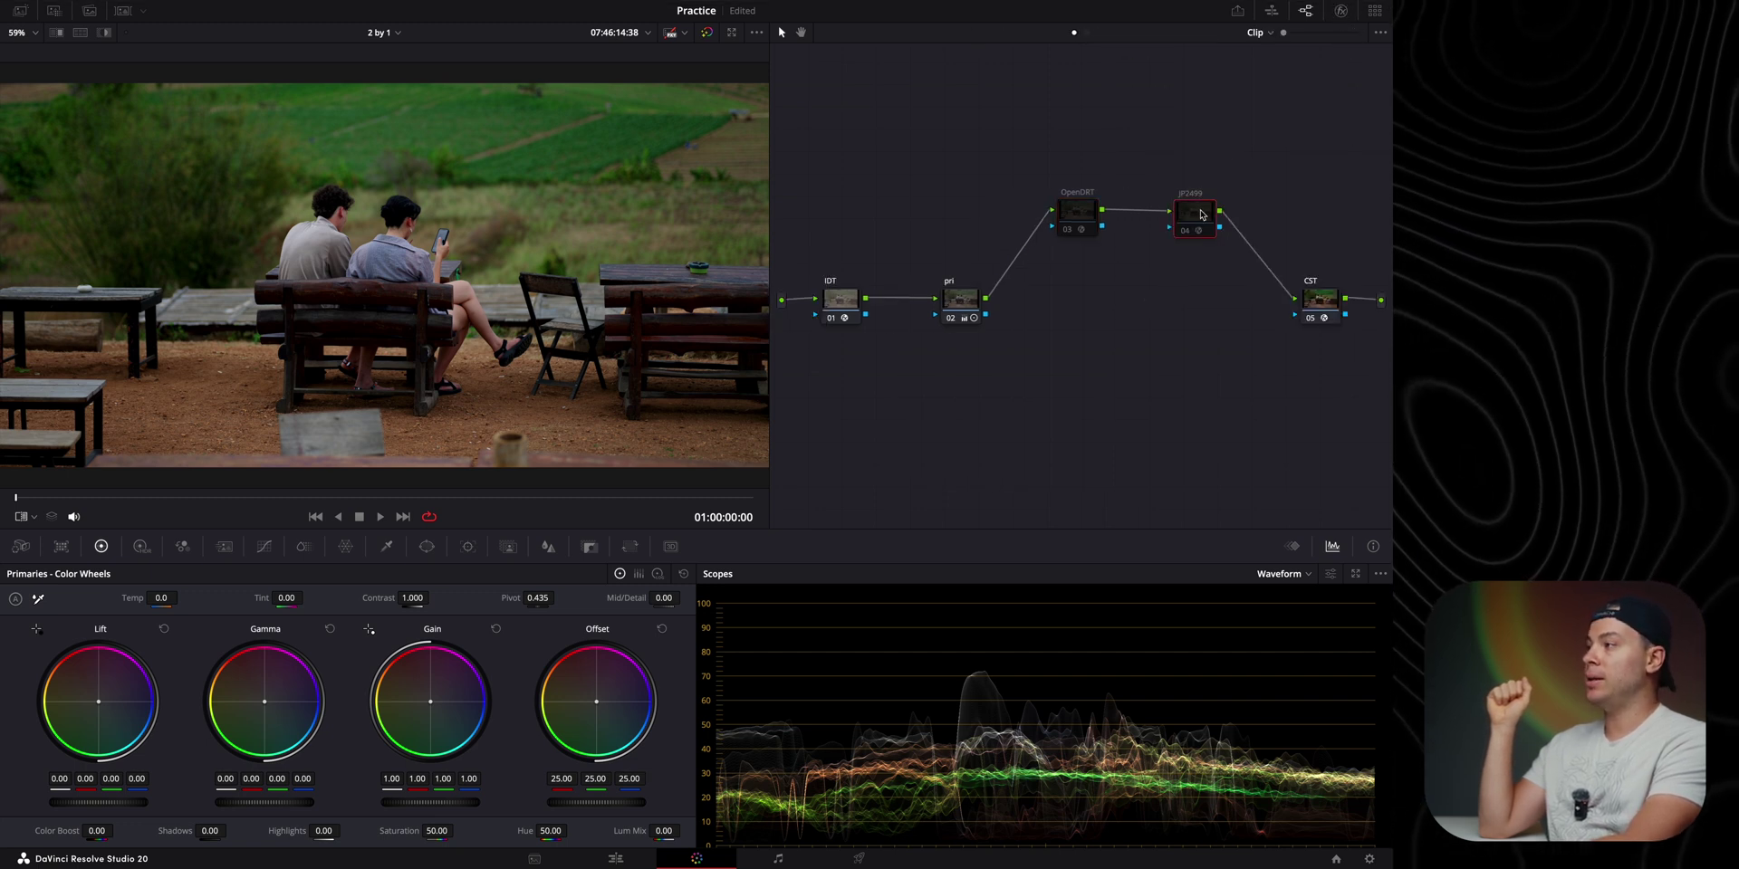
pyautogui.click(1341, 13)
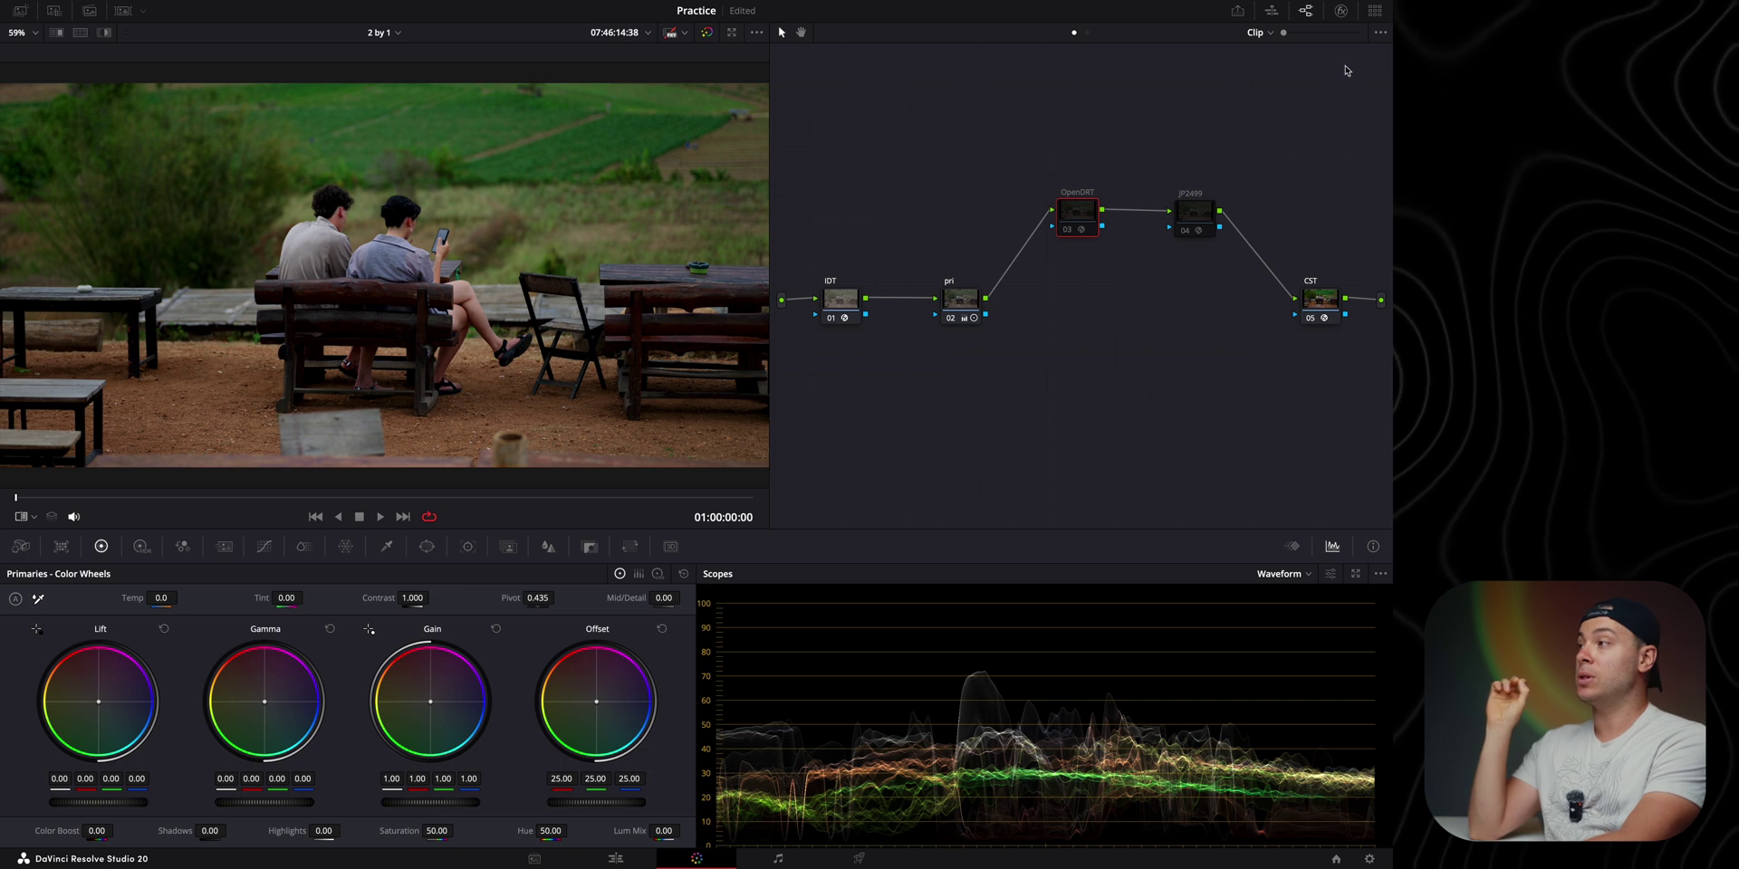
# Review OpenDRT's Display Encoding Preset options and JP2499's Output options.
pyautogui.click(1341, 11)
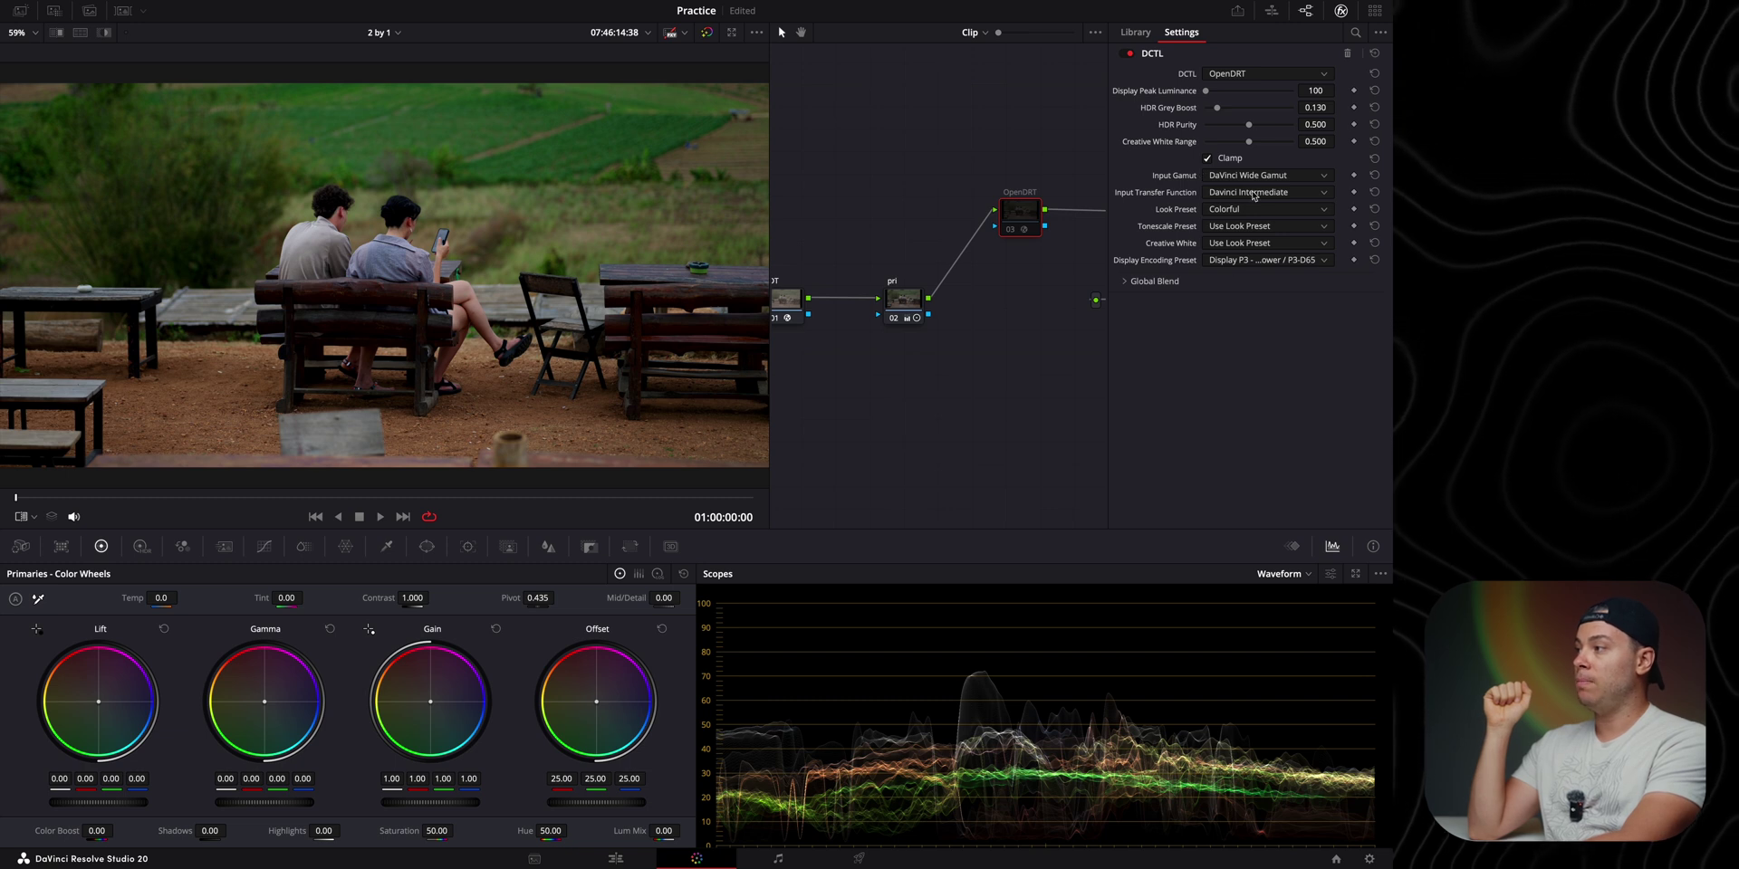
pyautogui.click(1229, 262)
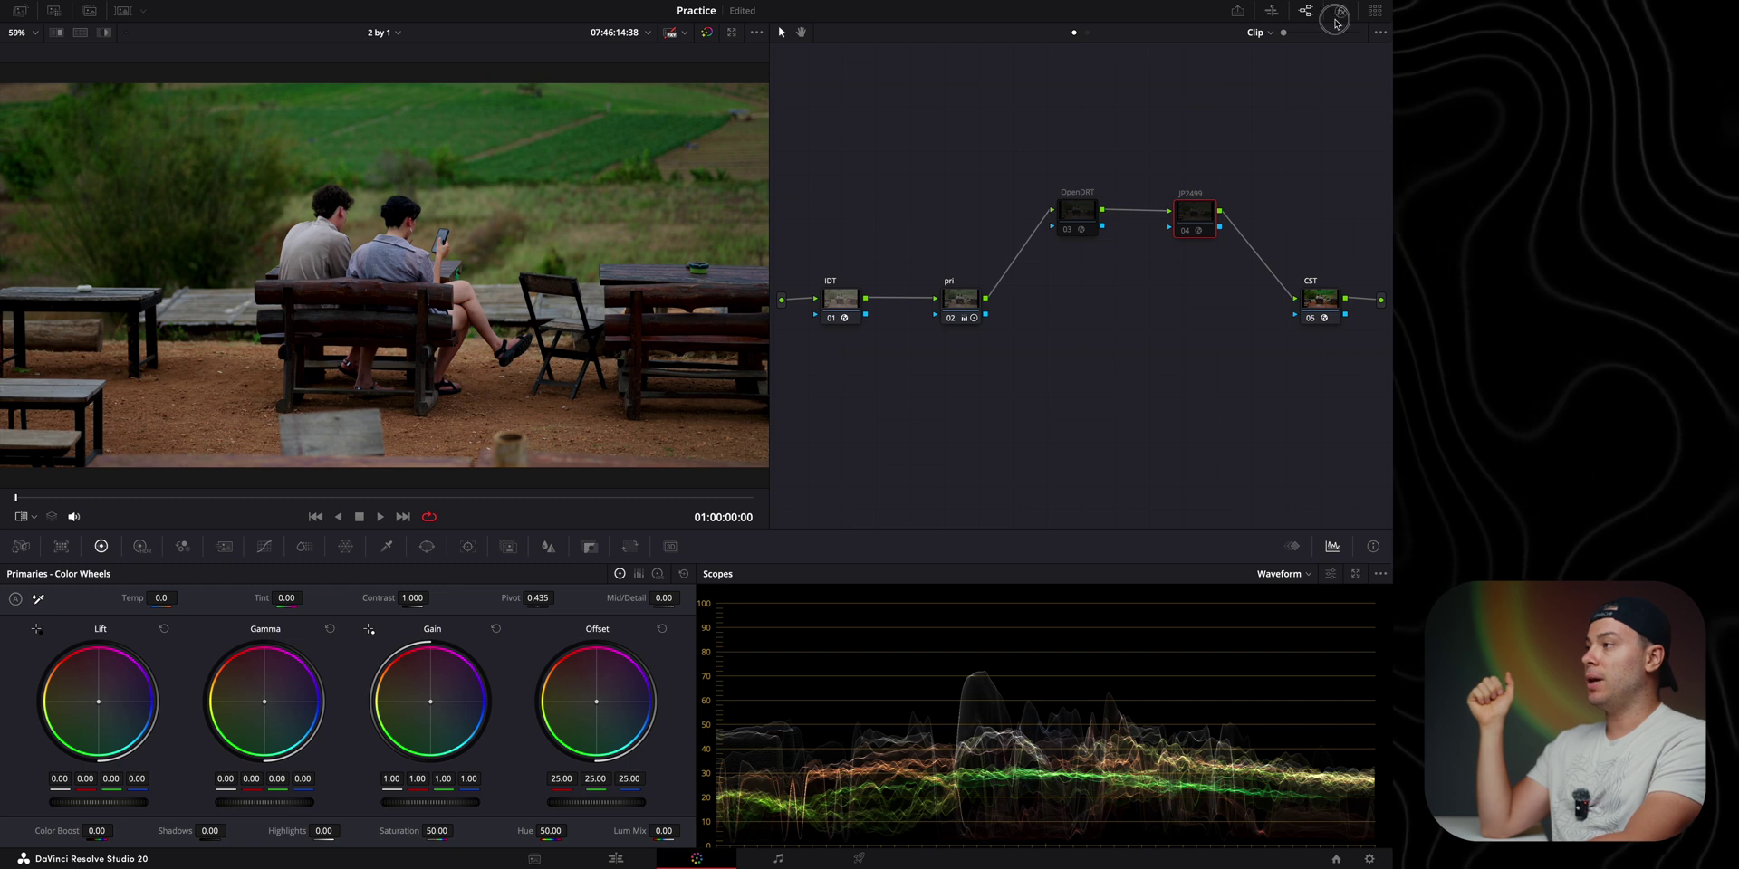
pyautogui.click(1340, 12)
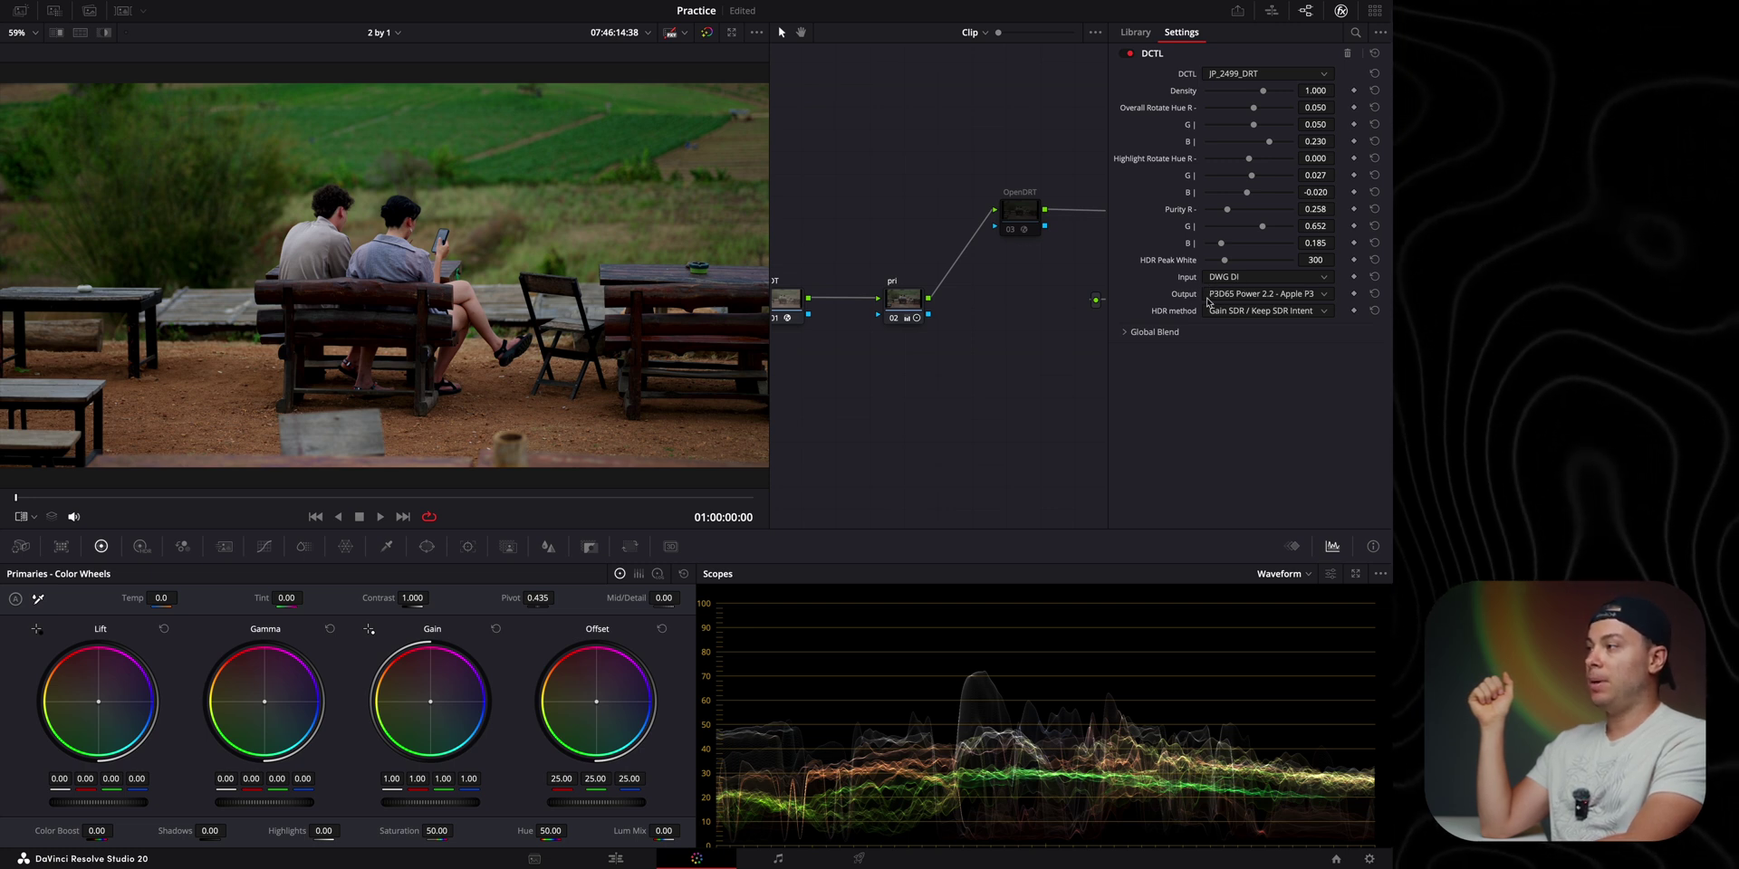
pyautogui.click(1246, 295)
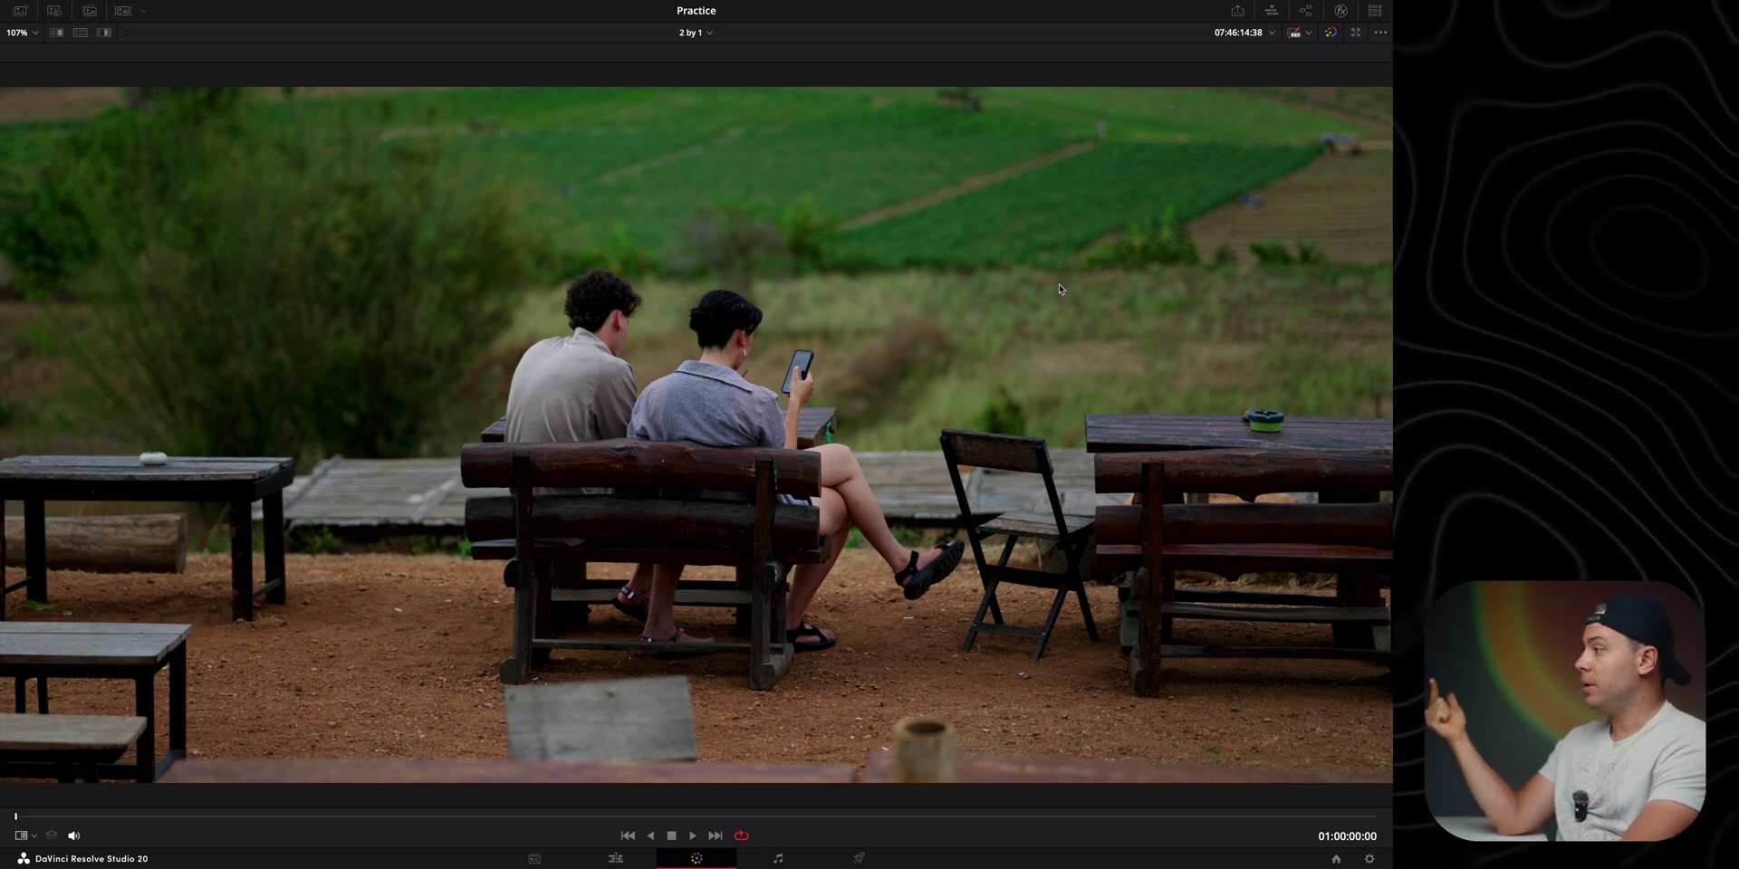
# Zoom into the viewer, then fit the whole image back with Shift+Z.
pyautogui.scroll(4, 743, 347)
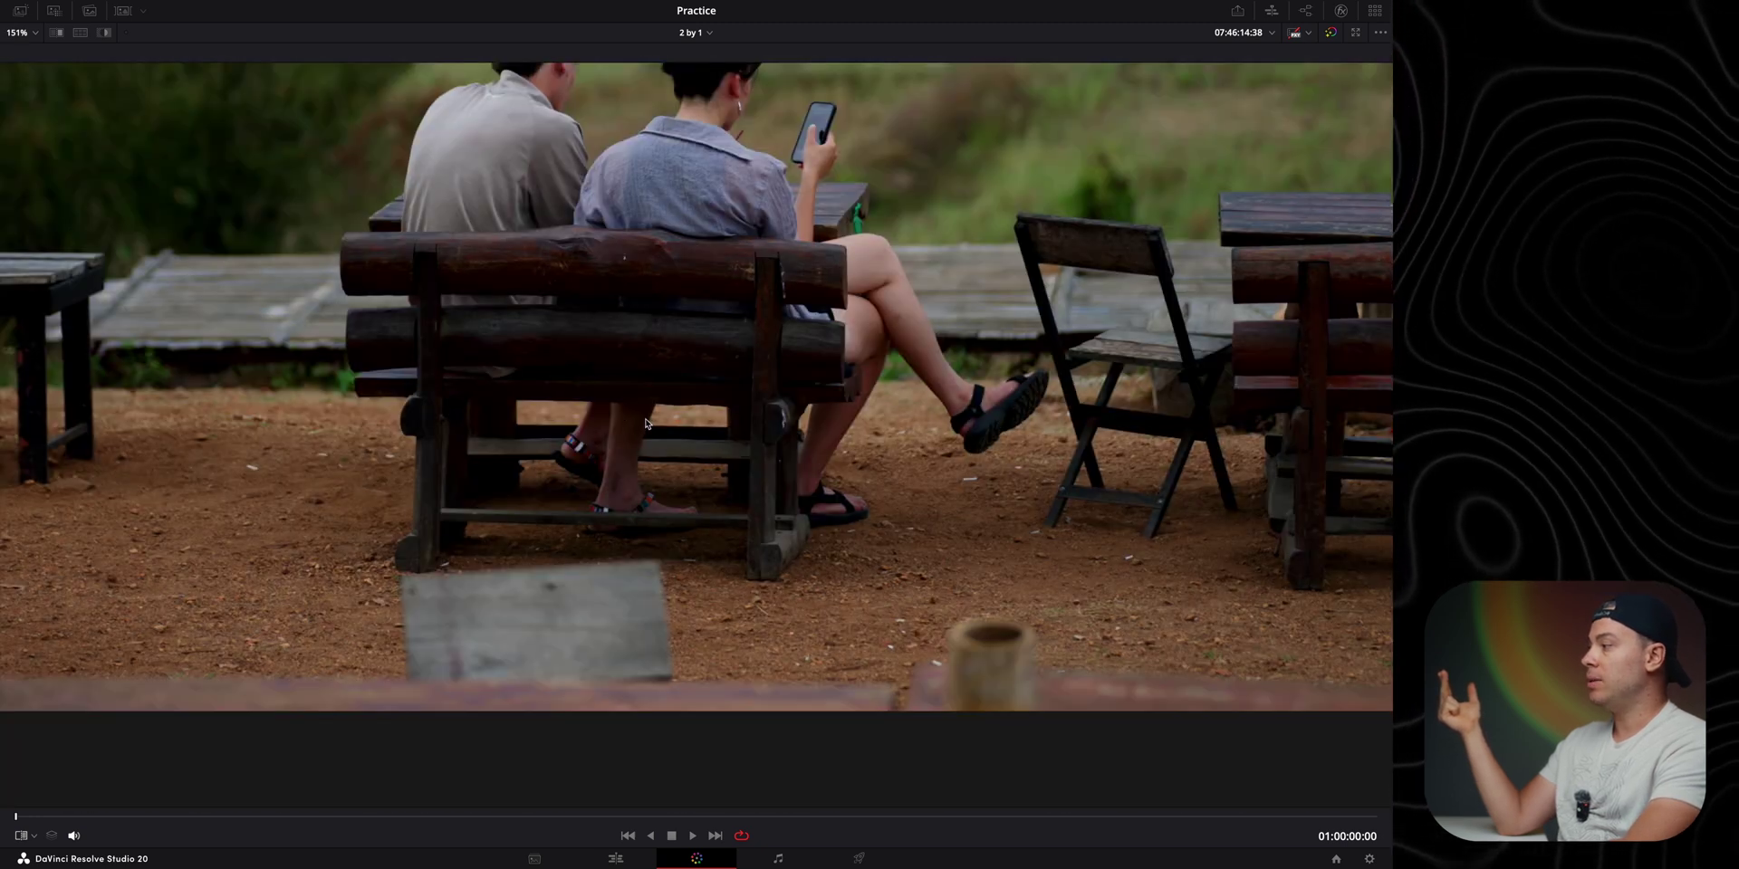
pyautogui.scroll(-5, 645, 422)
pyautogui.scroll(6, 634, 408)
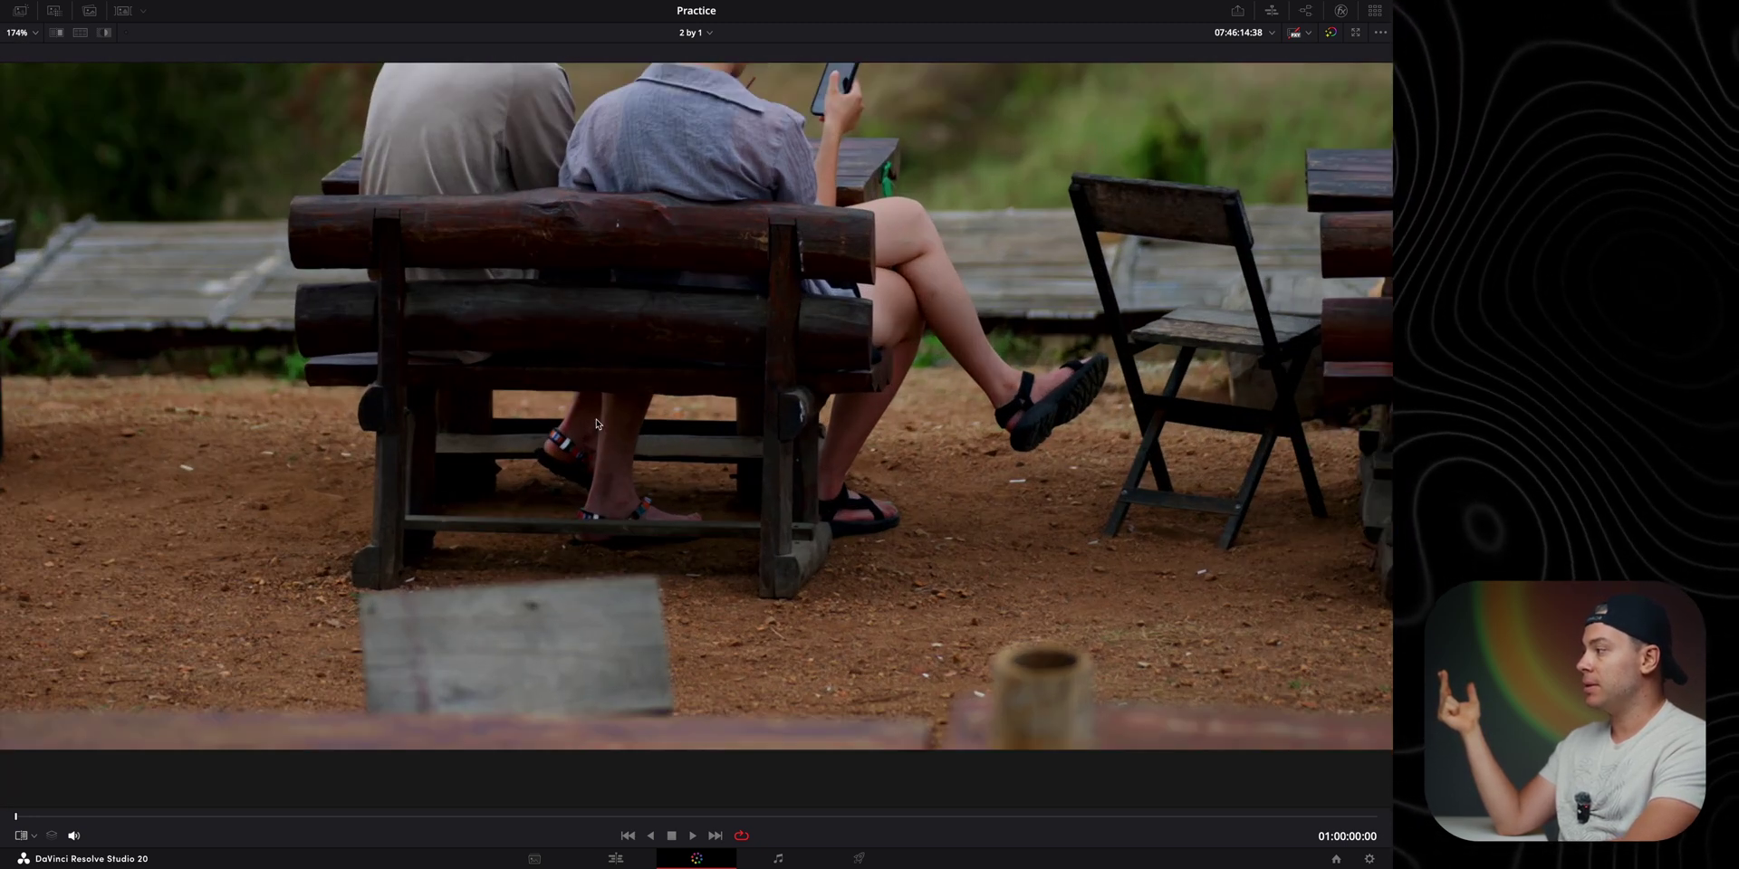
pyautogui.hotkey('shift', 'z')
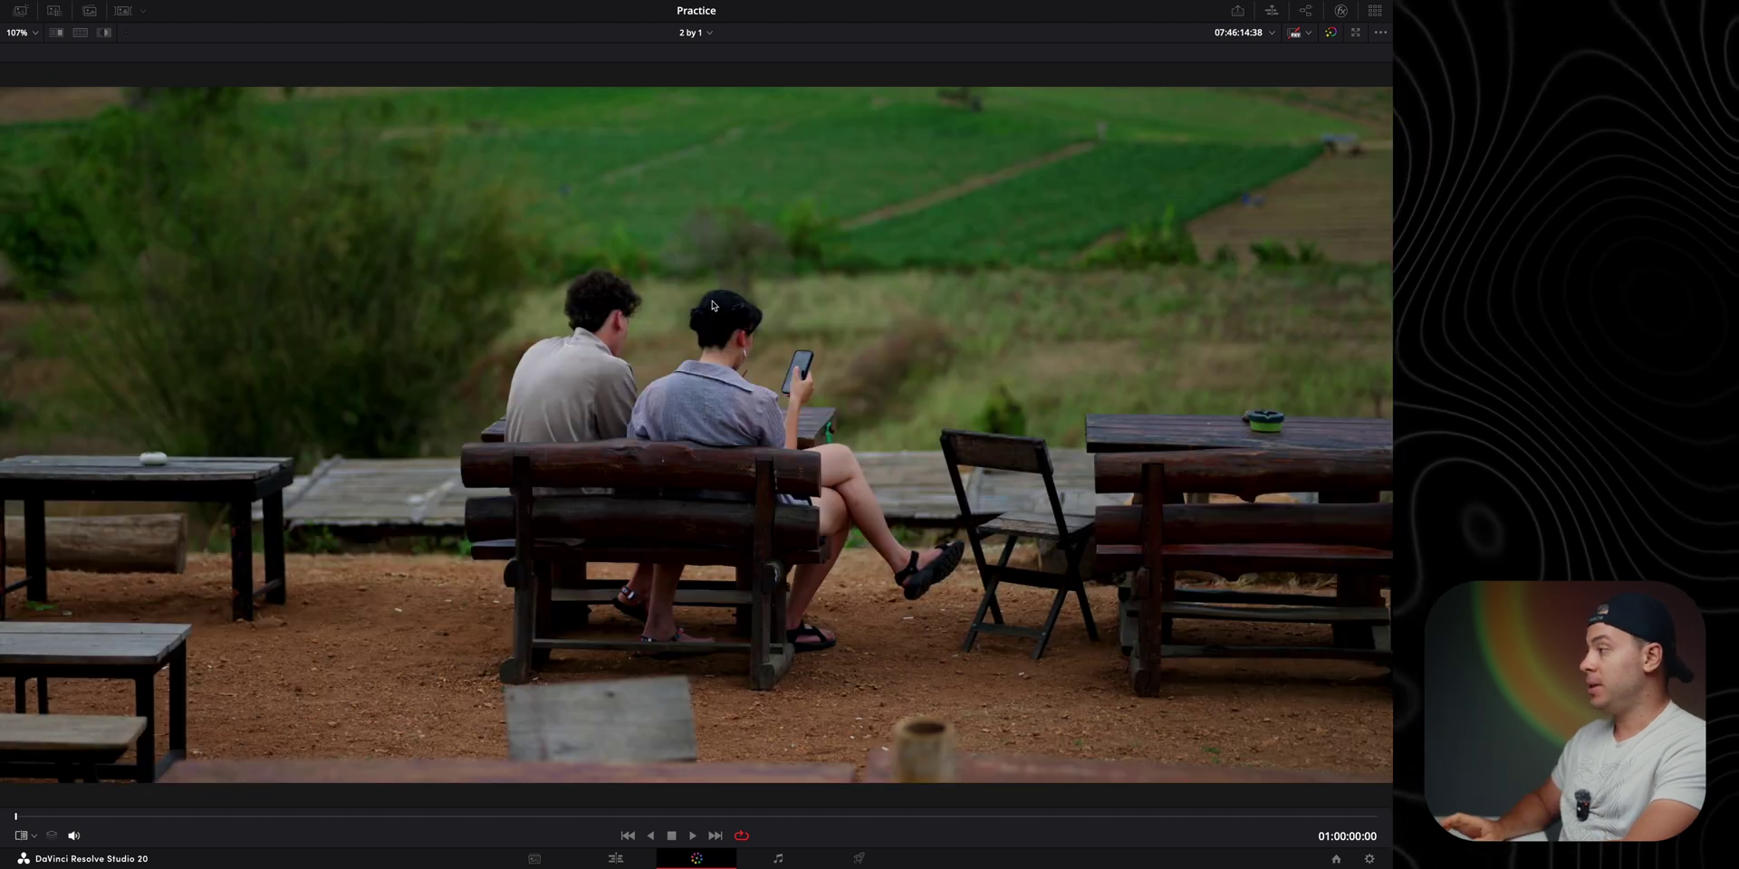
# Toggle the image wipe comparison repeatedly, zooming in on the hillside with it on.
pyautogui.hotkey('ctrl', 'w')
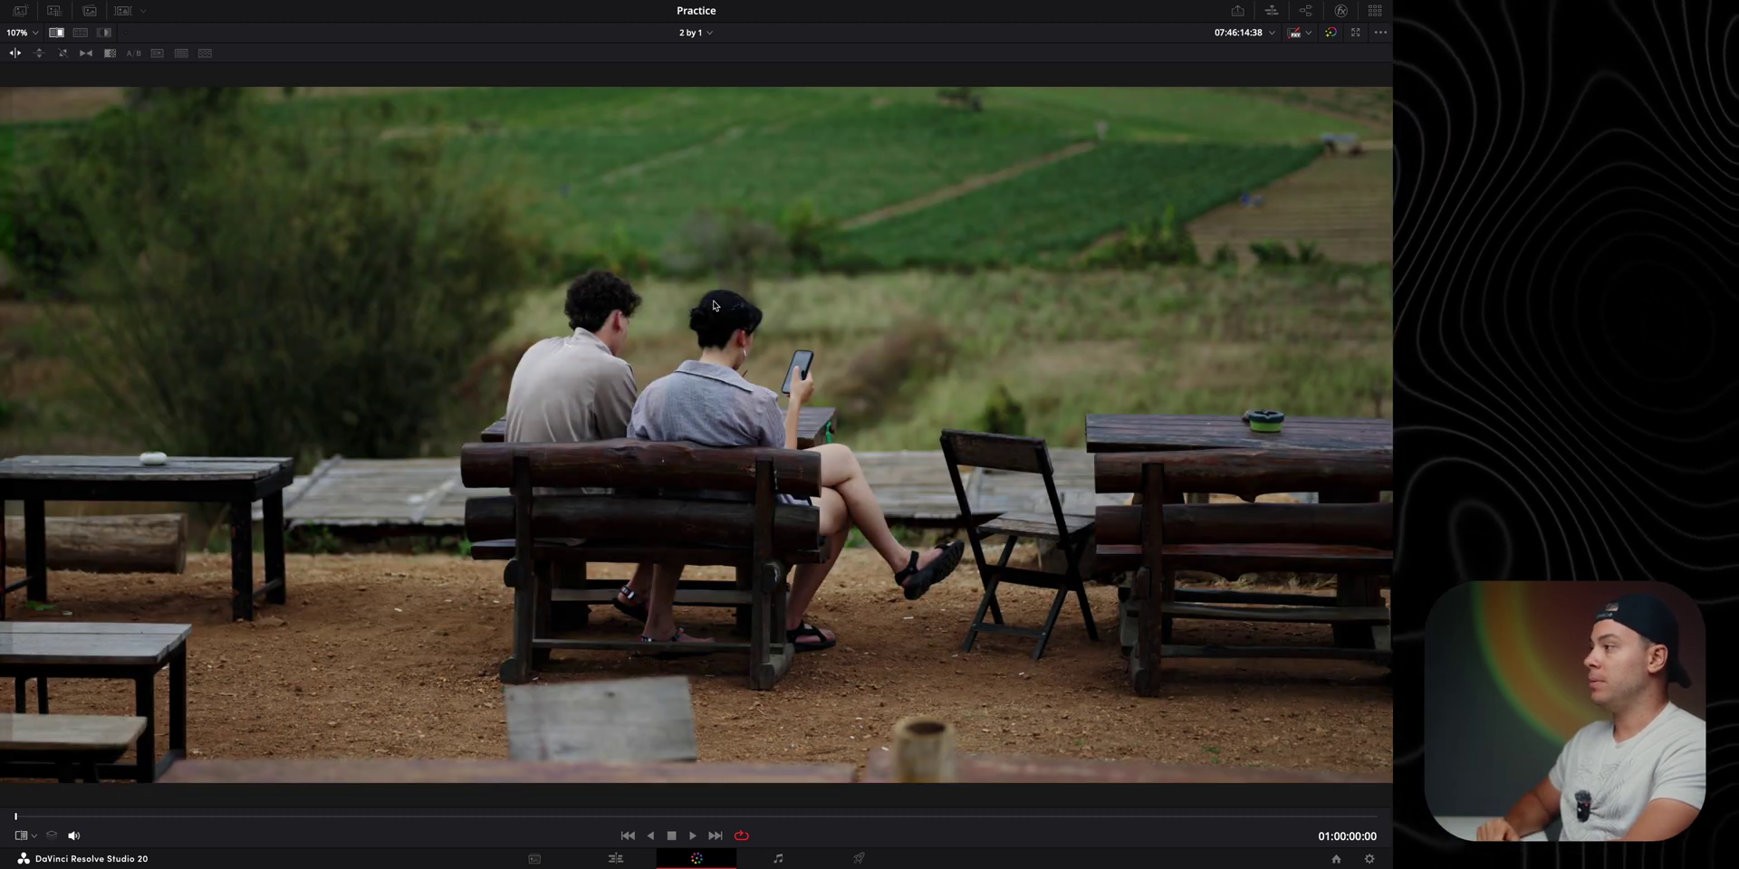
pyautogui.hotkey('ctrl', 'w')
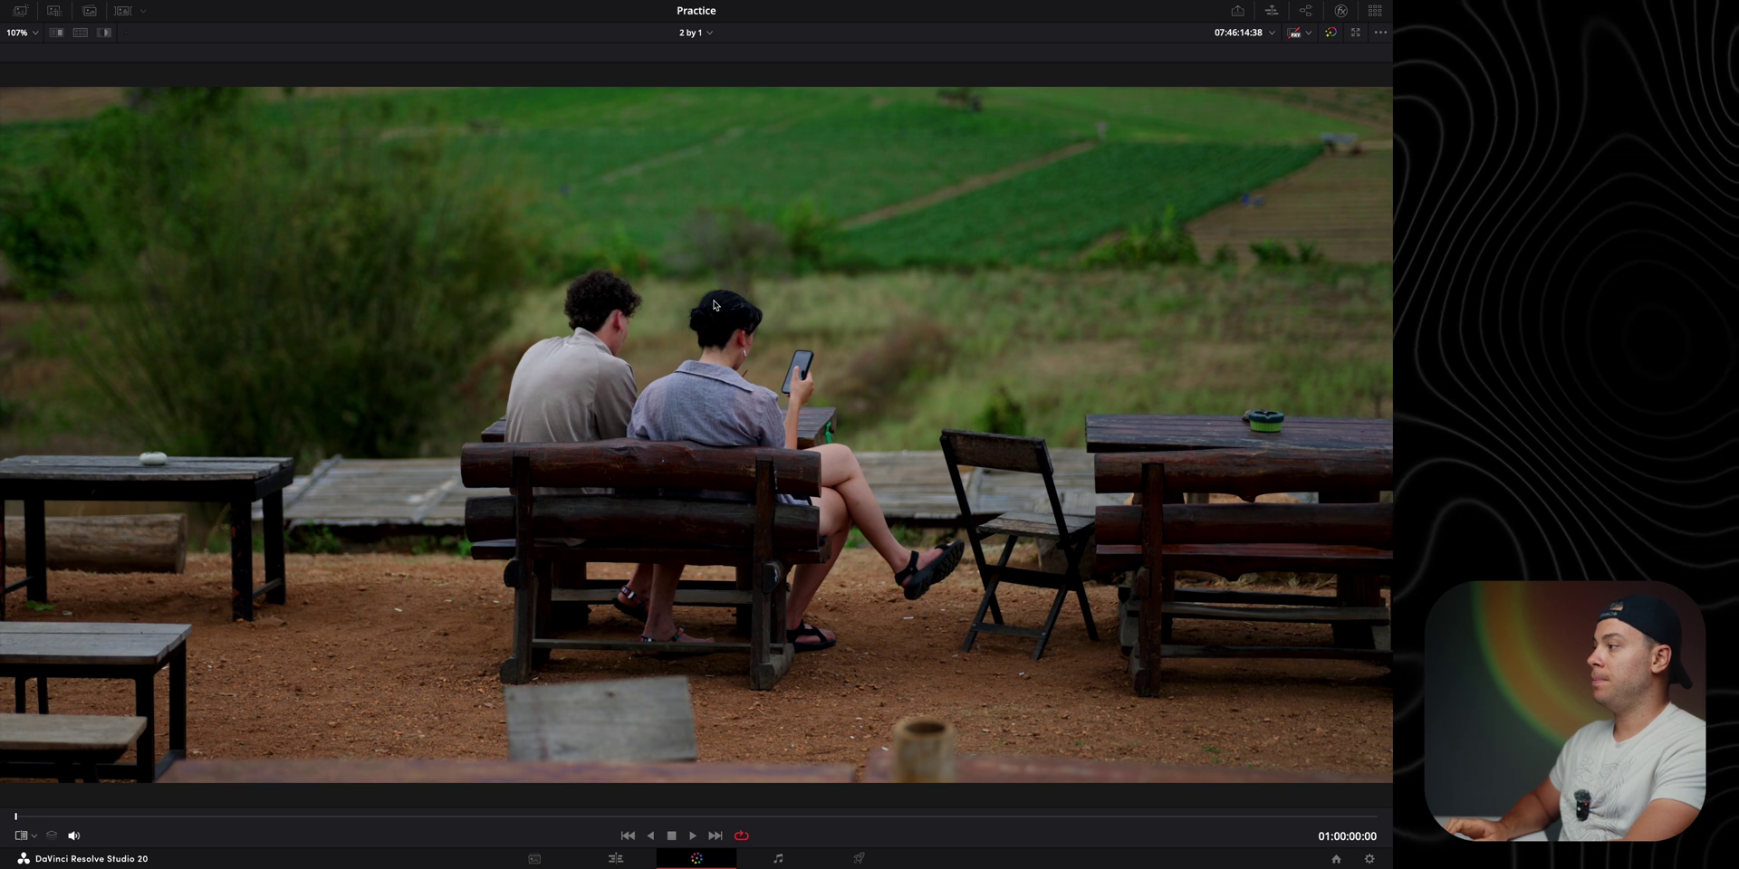
pyautogui.hotkey('ctrl', 'w')
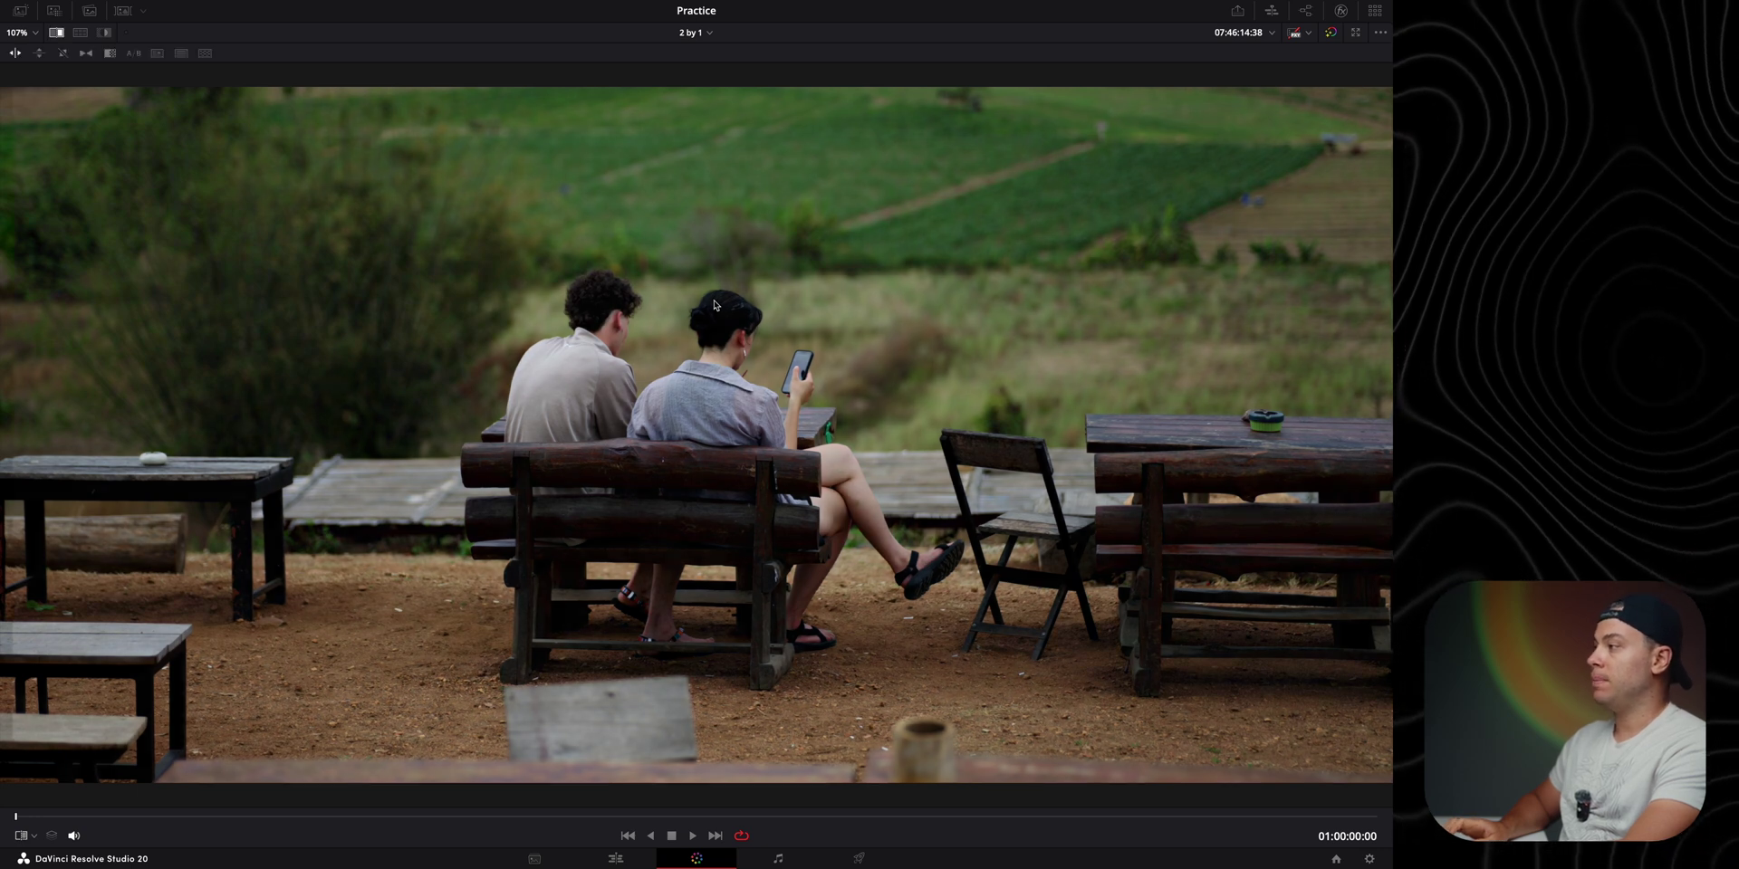
pyautogui.hotkey('ctrl', 'w')
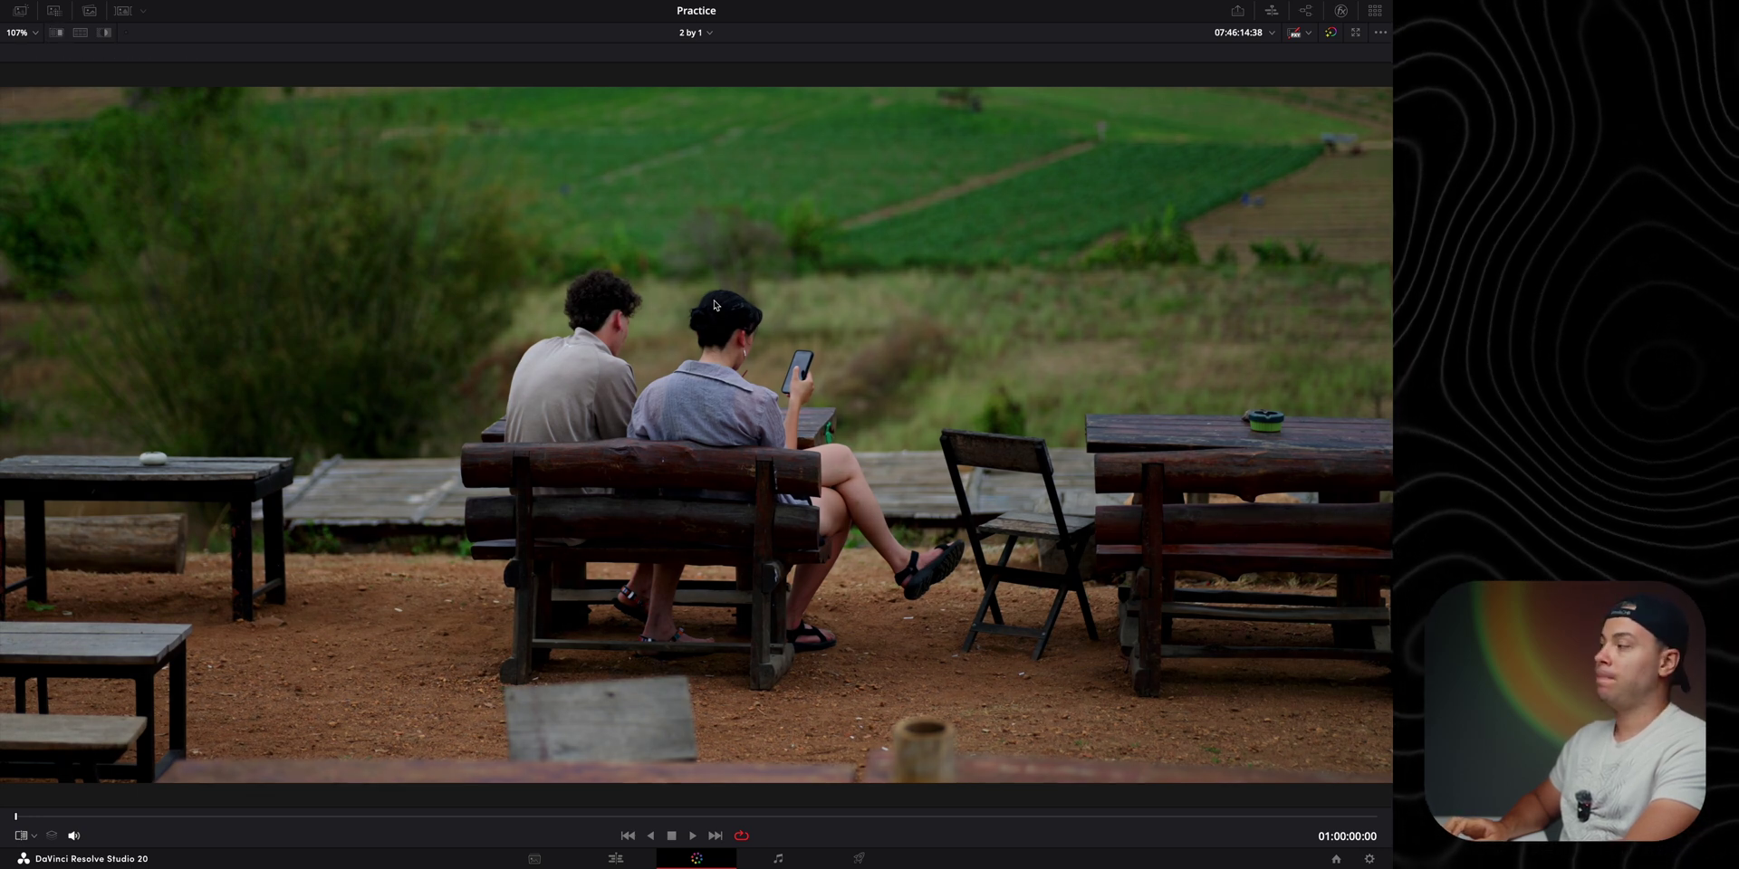
pyautogui.hotkey('ctrl', 'w')
pyautogui.hotkey('ctrl', 'w')
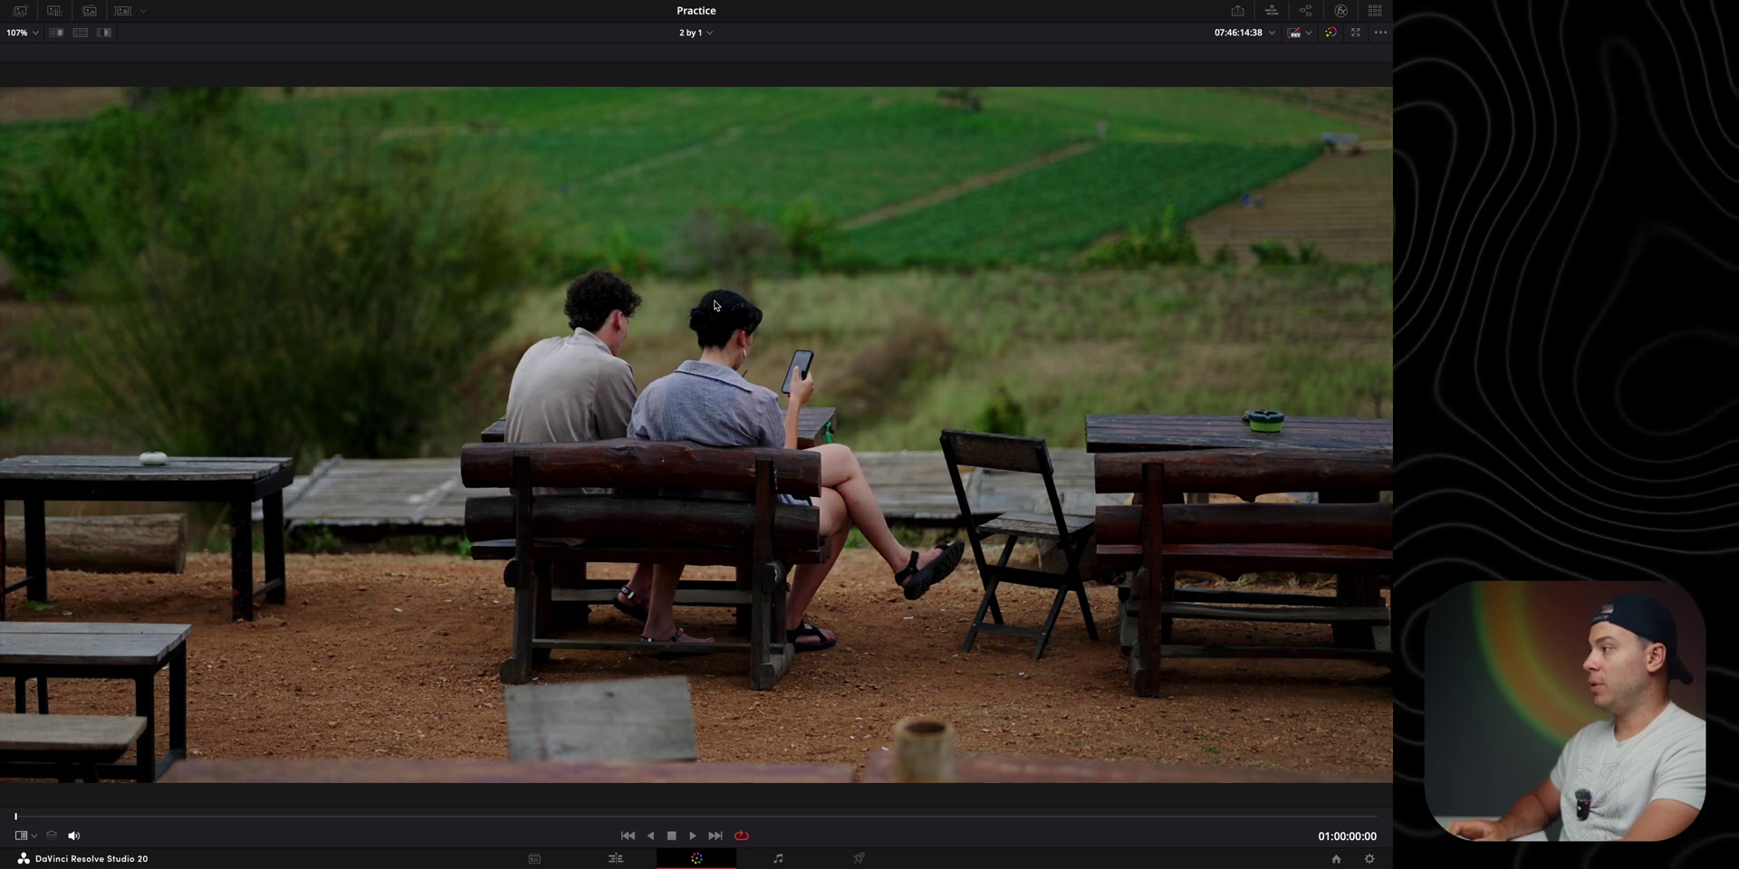
pyautogui.hotkey('ctrl', 'w')
pyautogui.scroll(5, 1005, 214)
pyautogui.moveTo(816, 291); pyautogui.dragTo(674, 369)
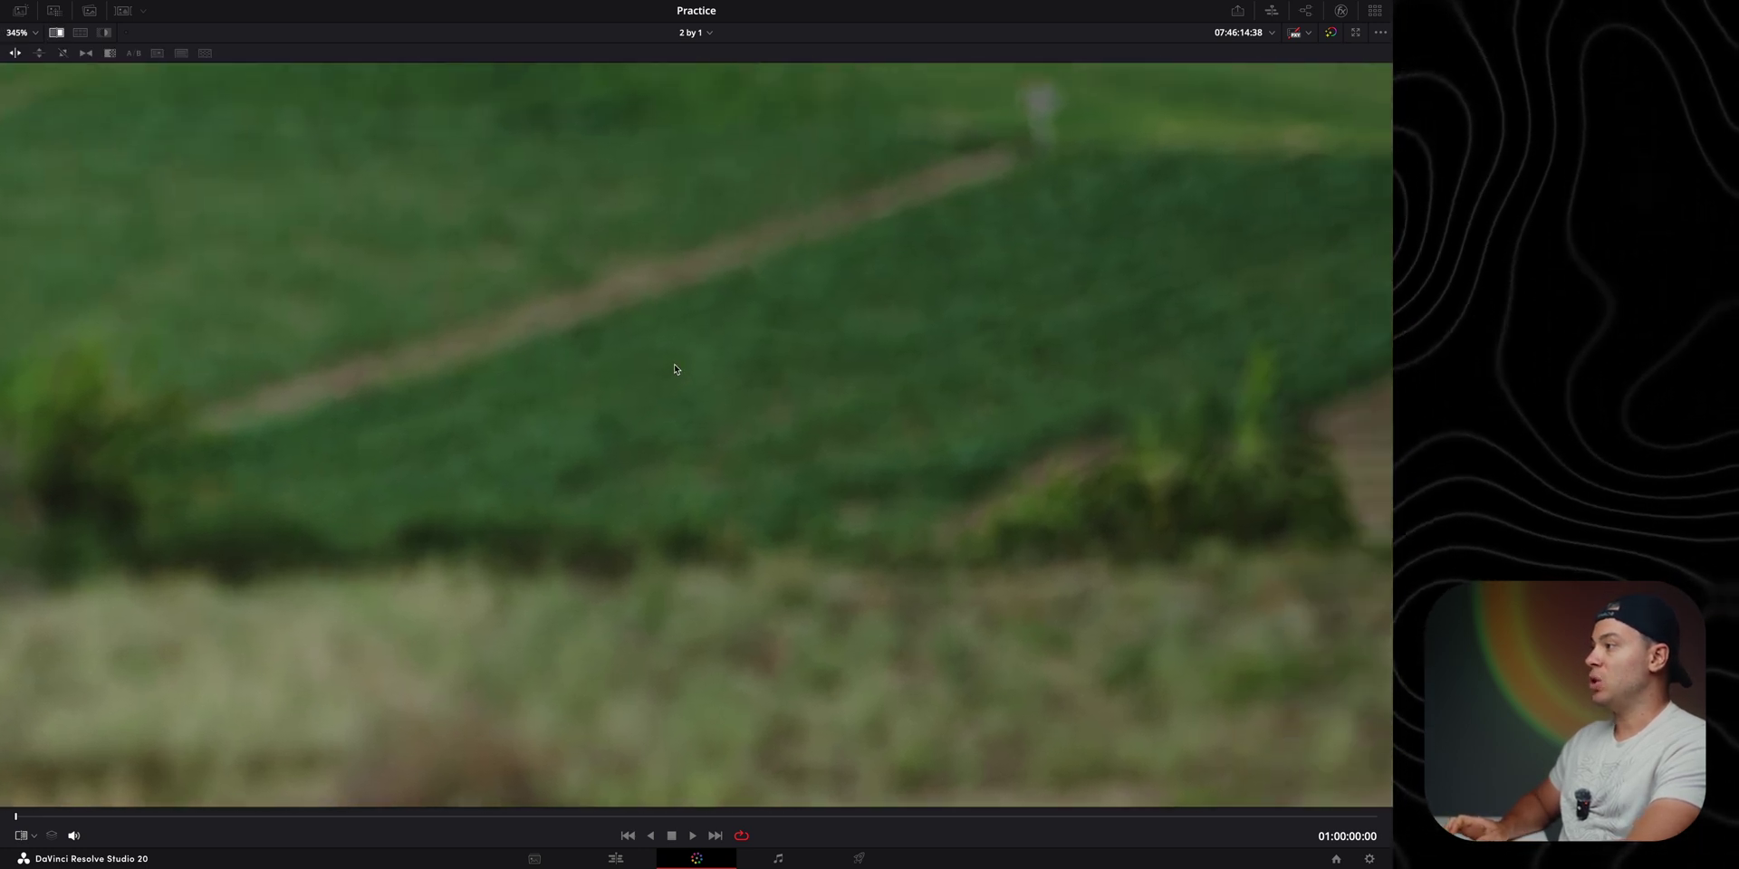
pyautogui.hotkey('ctrl', 'w')
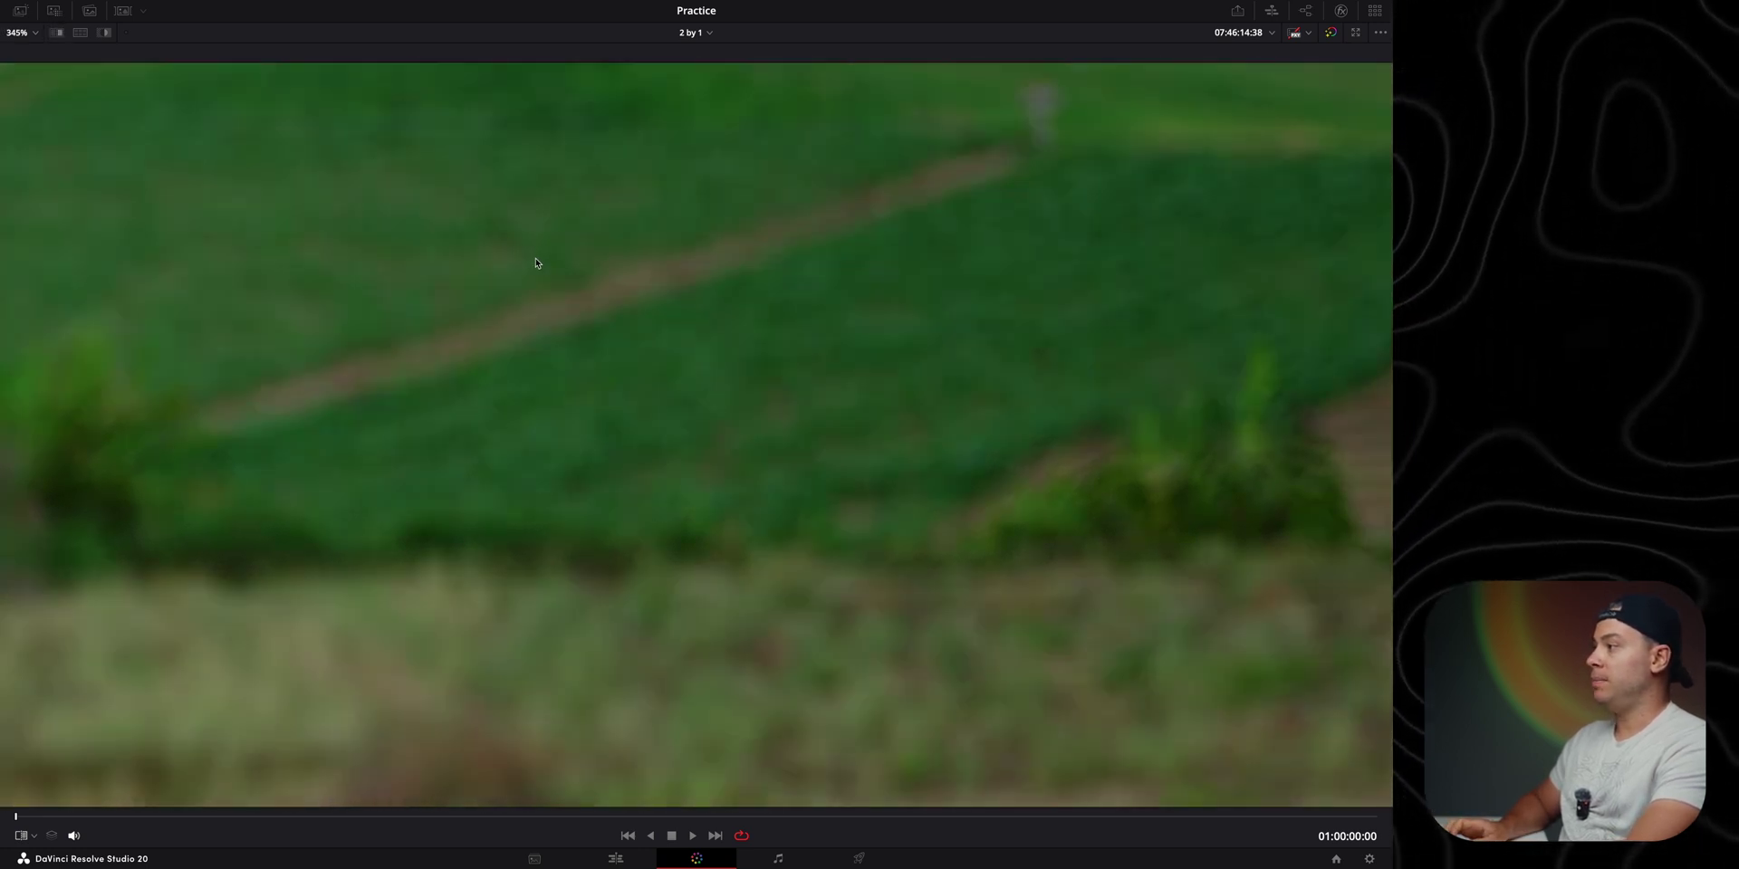
pyautogui.hotkey('ctrl', 'w')
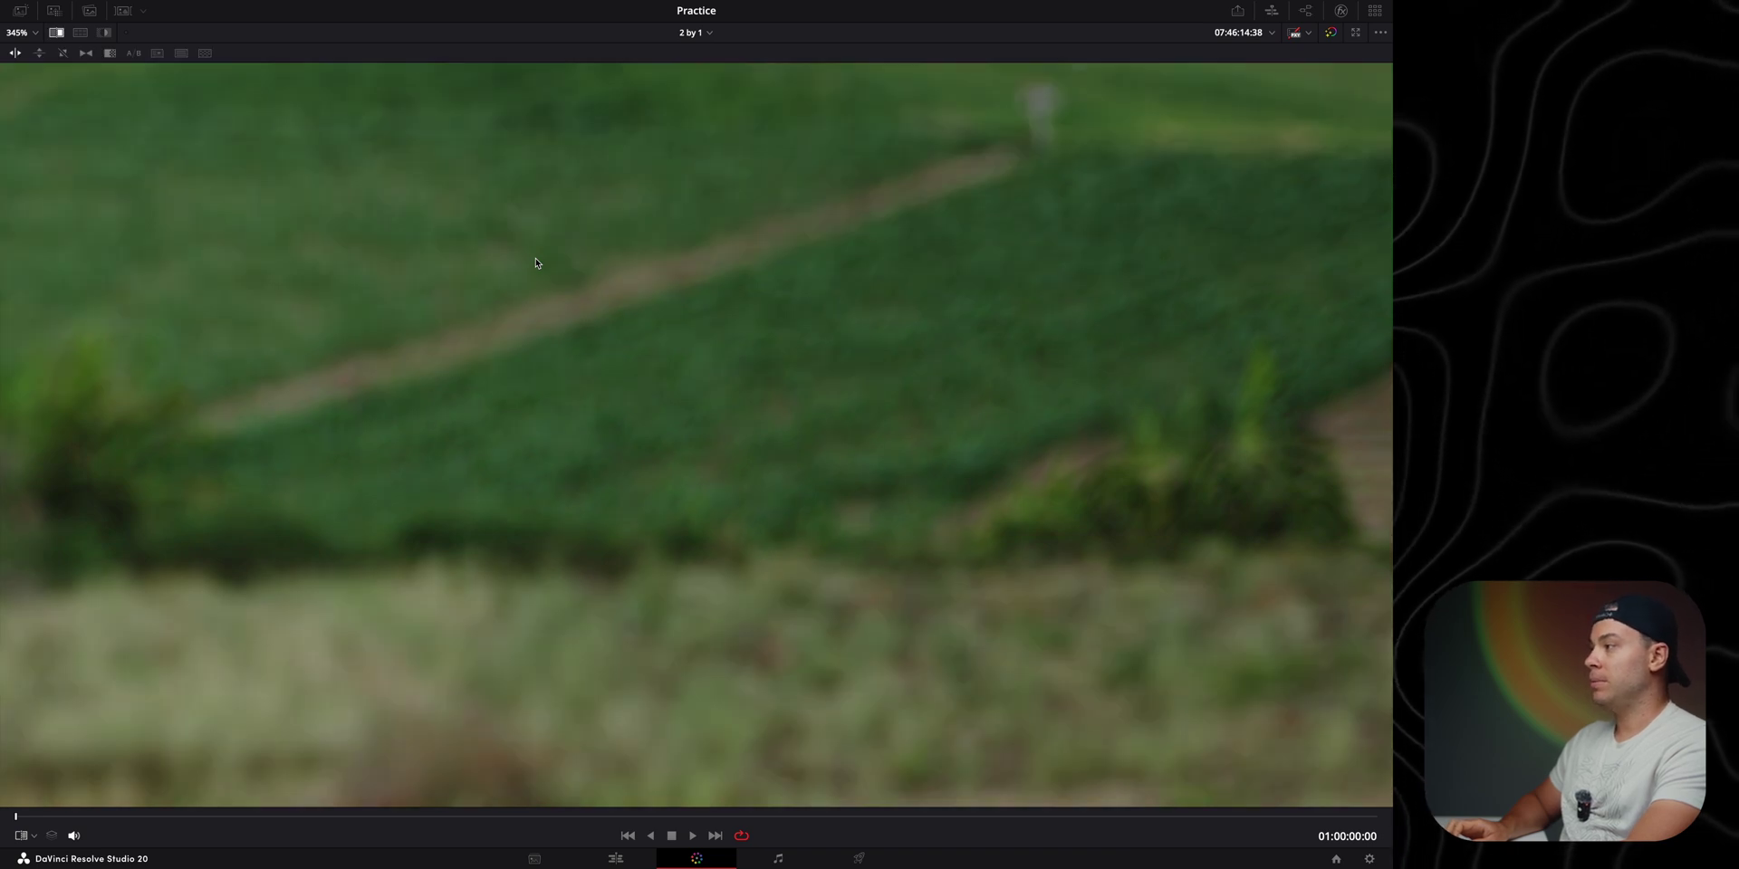
pyautogui.hotkey('ctrl', 'w')
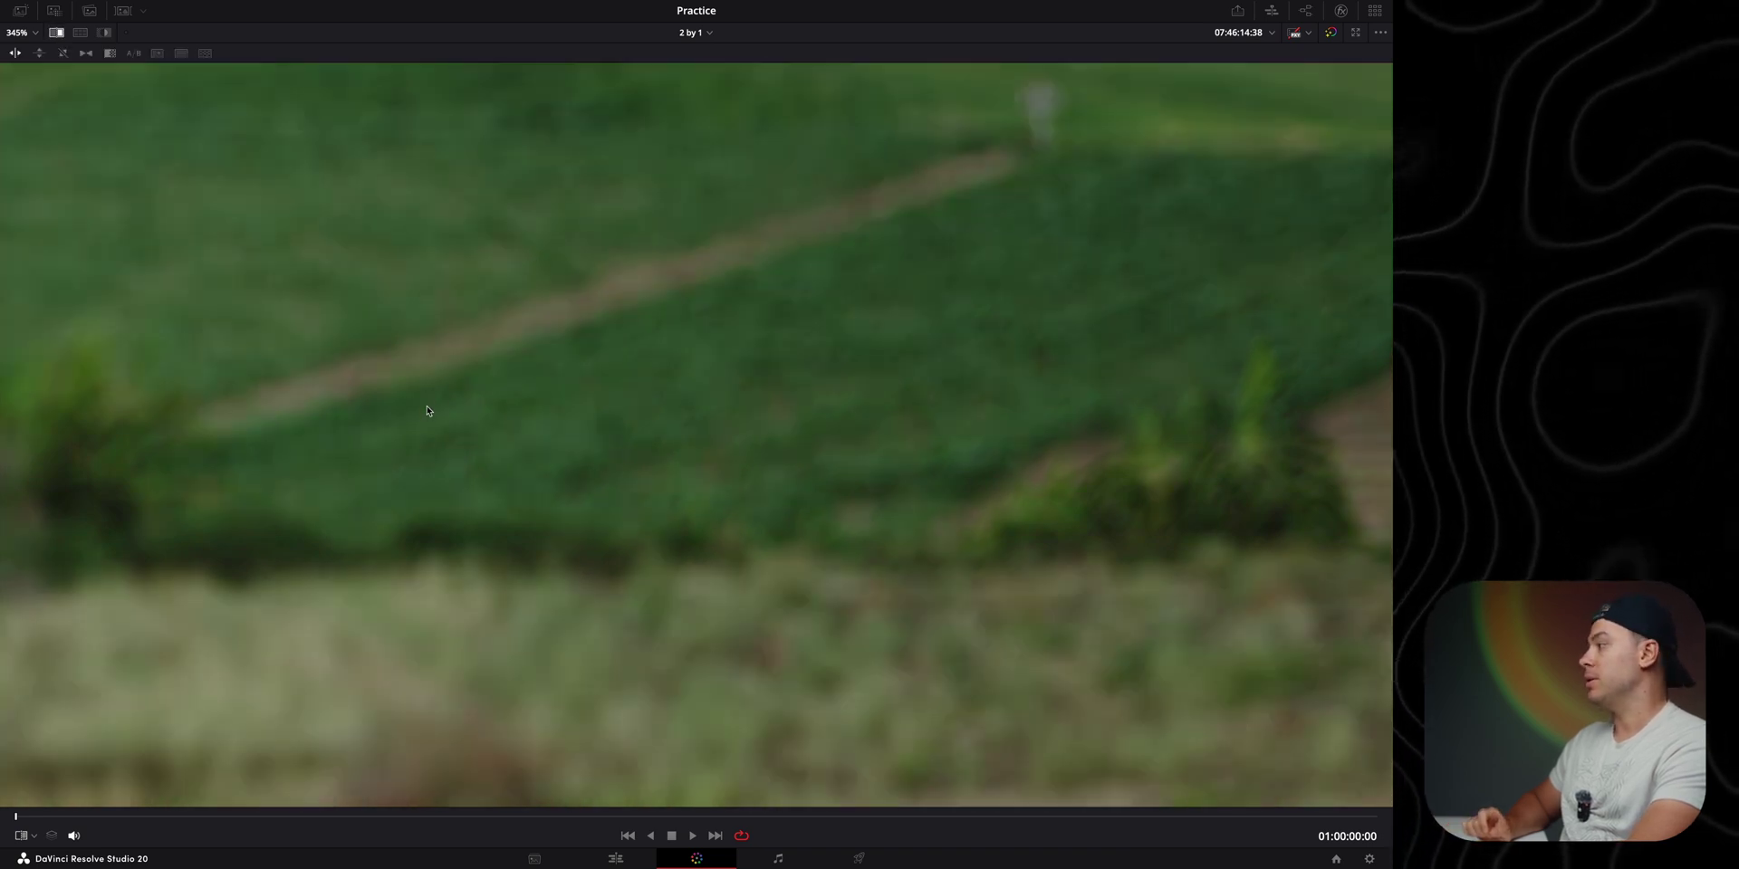
pyautogui.hotkey('ctrl', 'w')
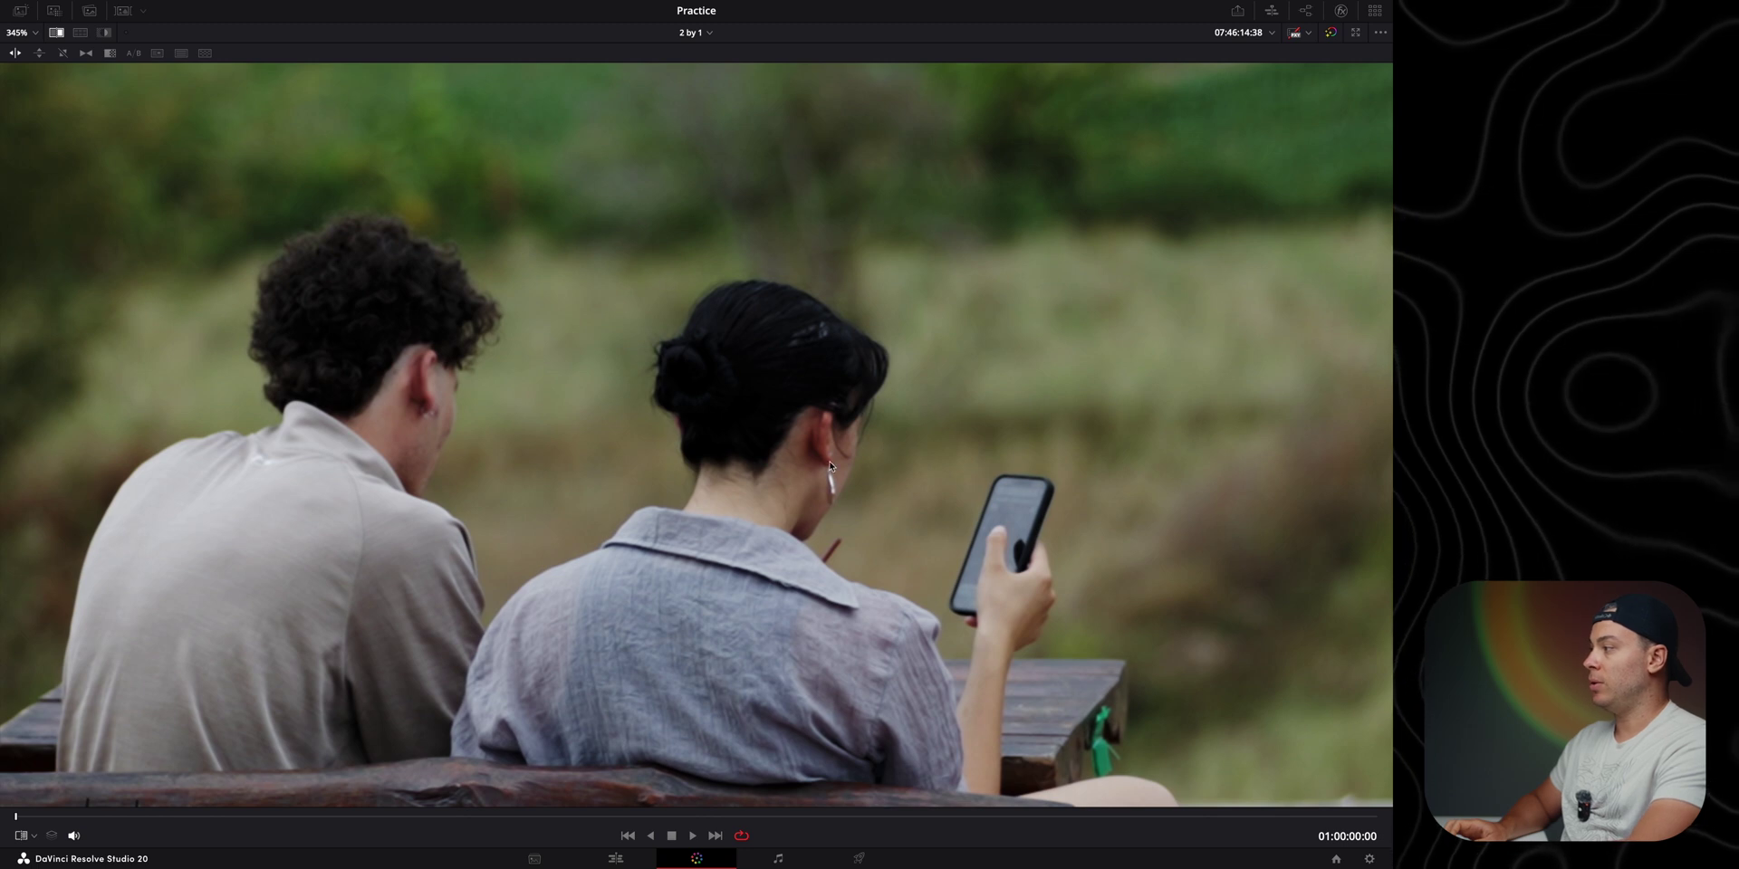
pyautogui.hotkey('ctrl', 'w')
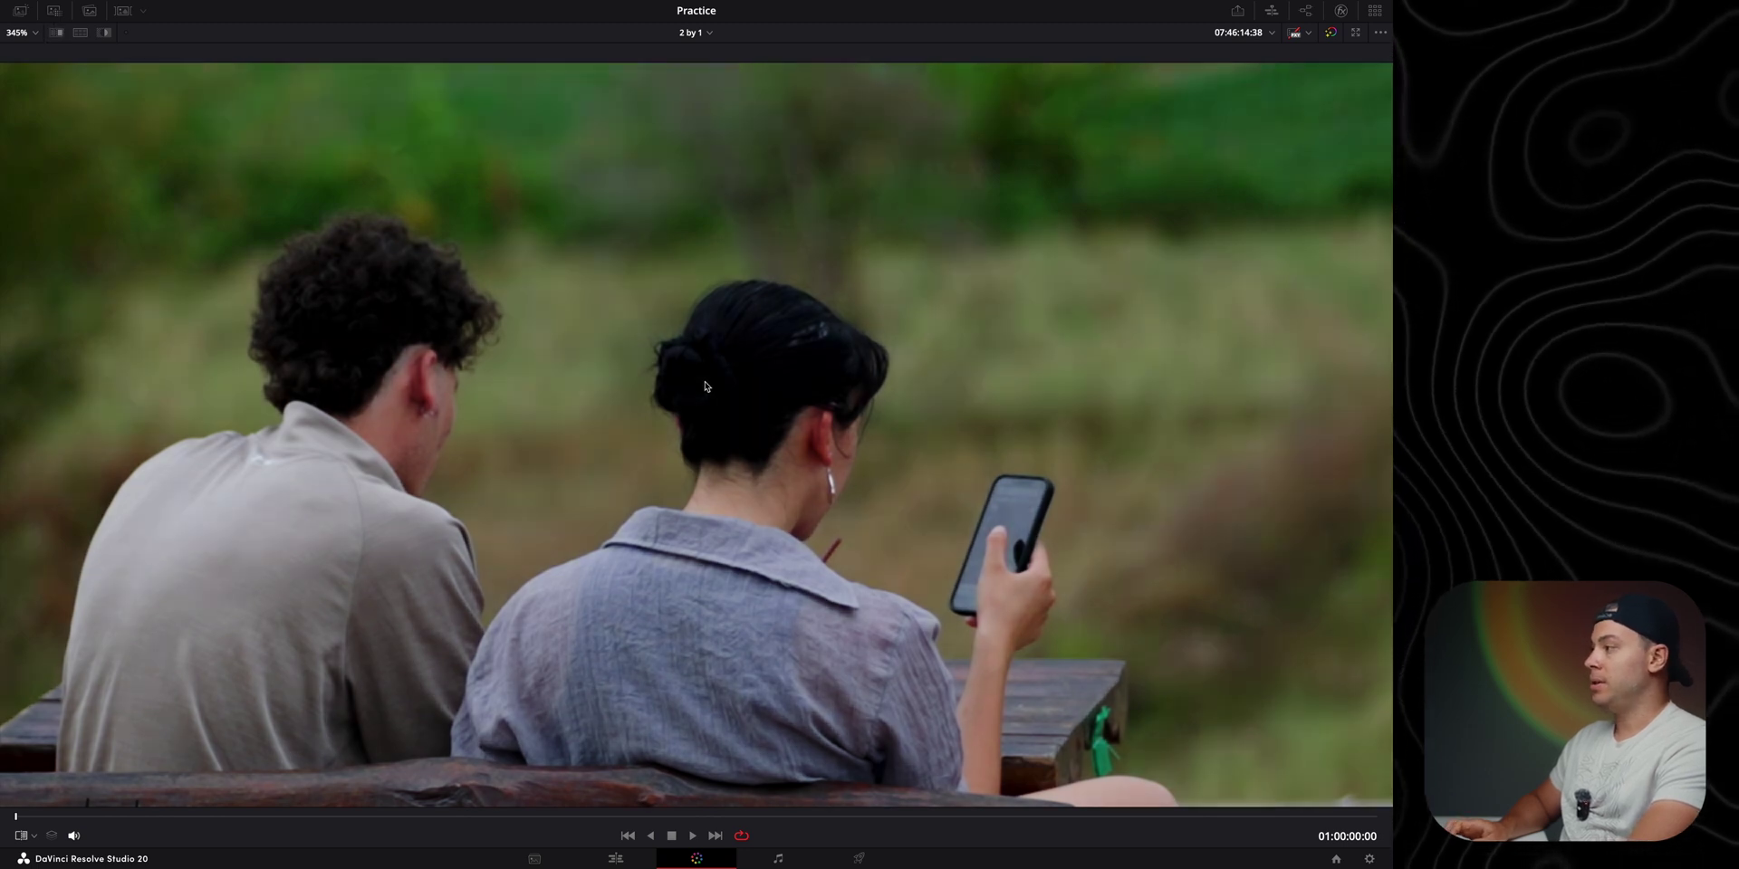
pyautogui.scroll(5, 835, 417)
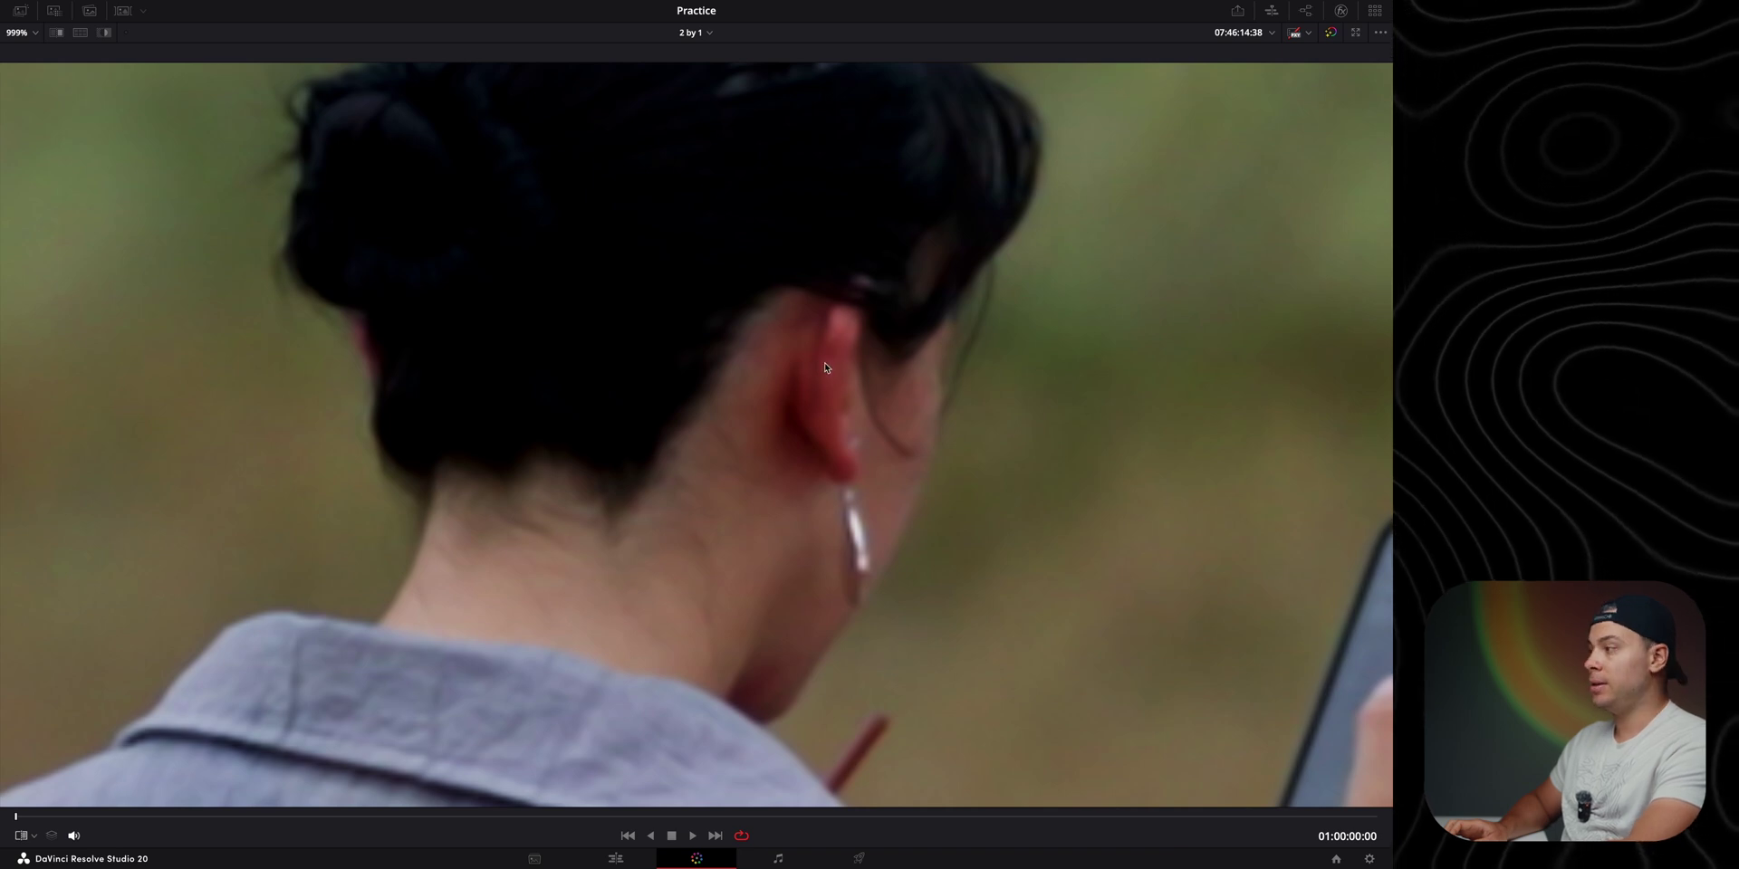
pyautogui.hotkey('ctrl', 'w')
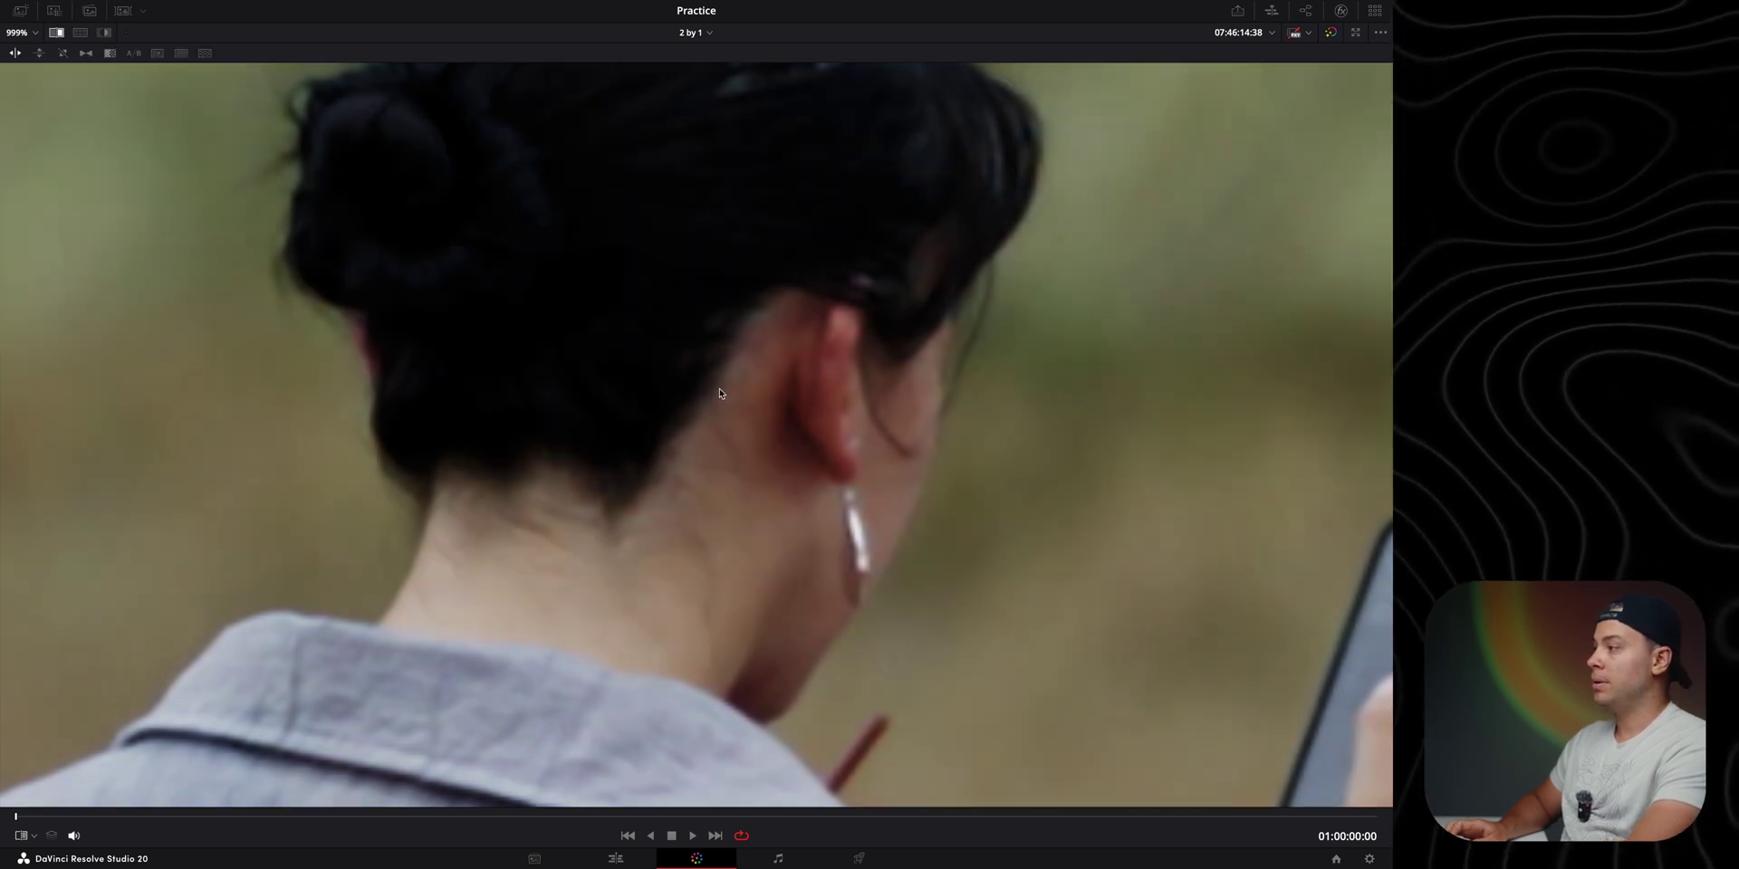
pyautogui.hotkey('ctrl', 'w')
pyautogui.hotkey('ctrl', 'w')
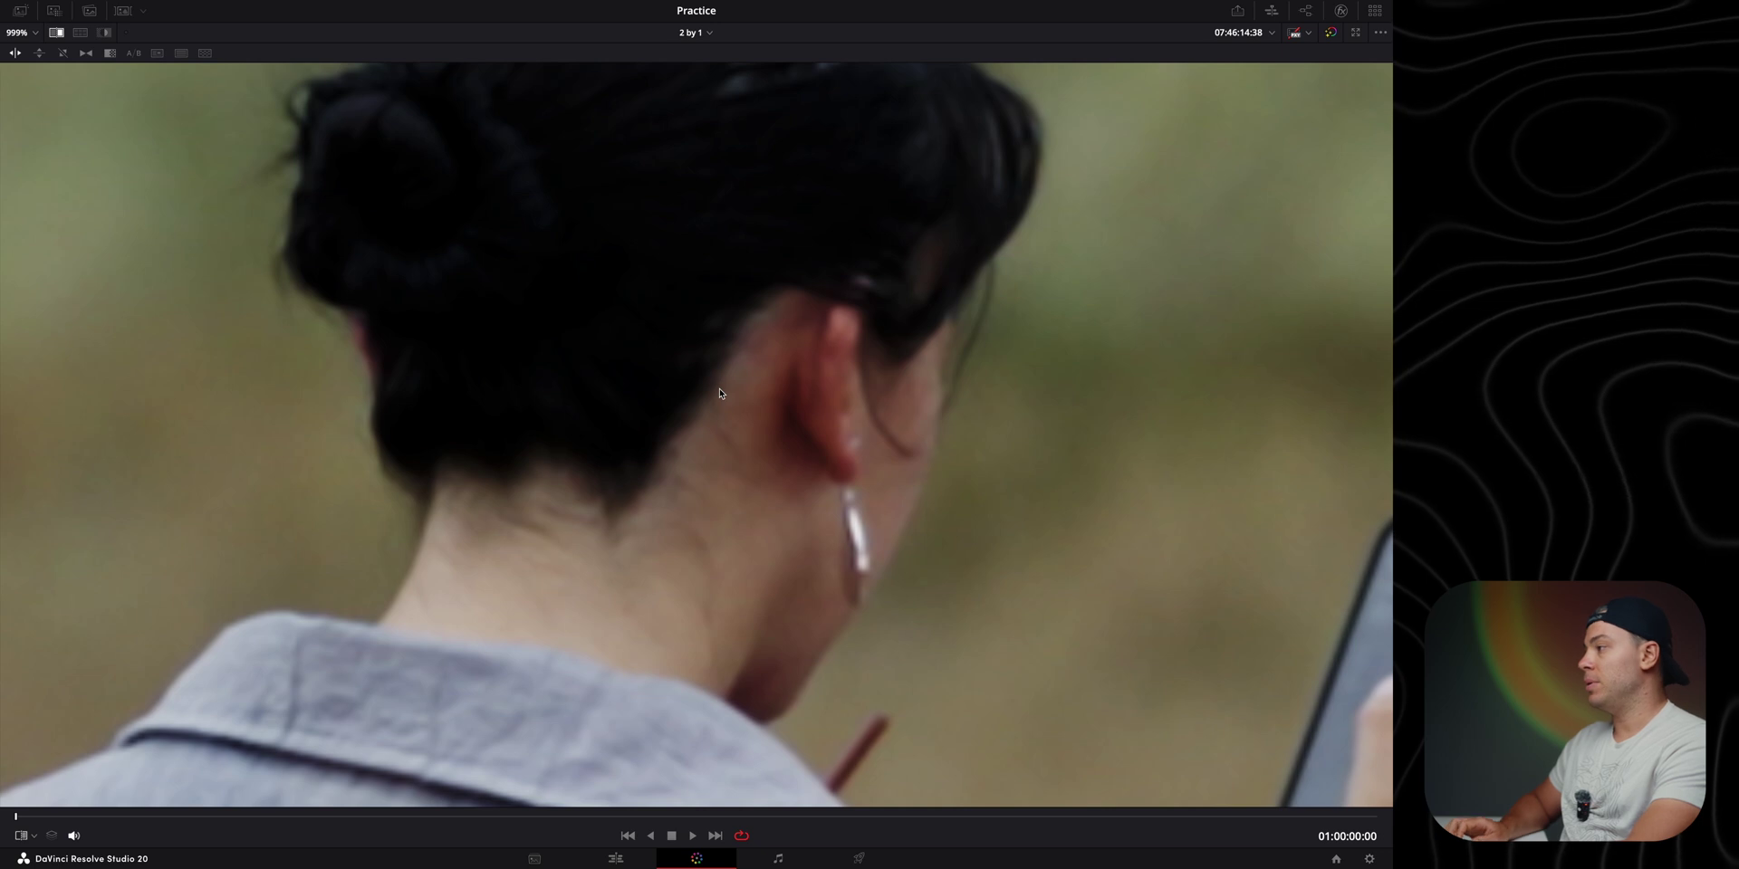
pyautogui.scroll(-8, 530, 494)
pyautogui.scroll(8, 559, 413)
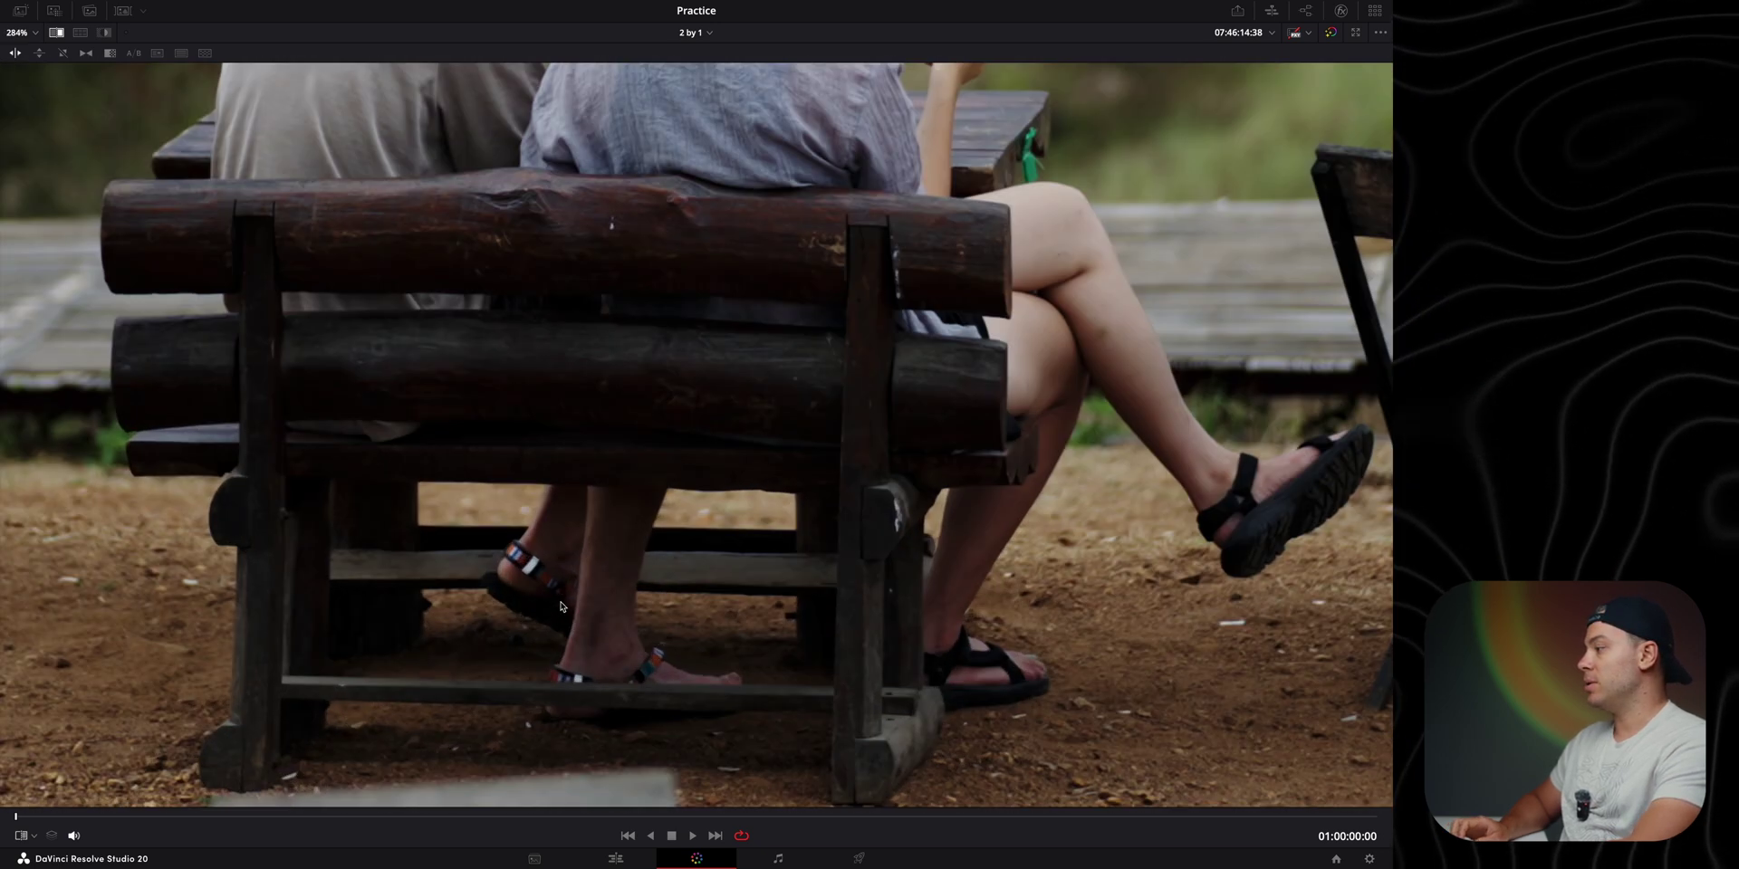
pyautogui.hotkey('ctrl', 'w')
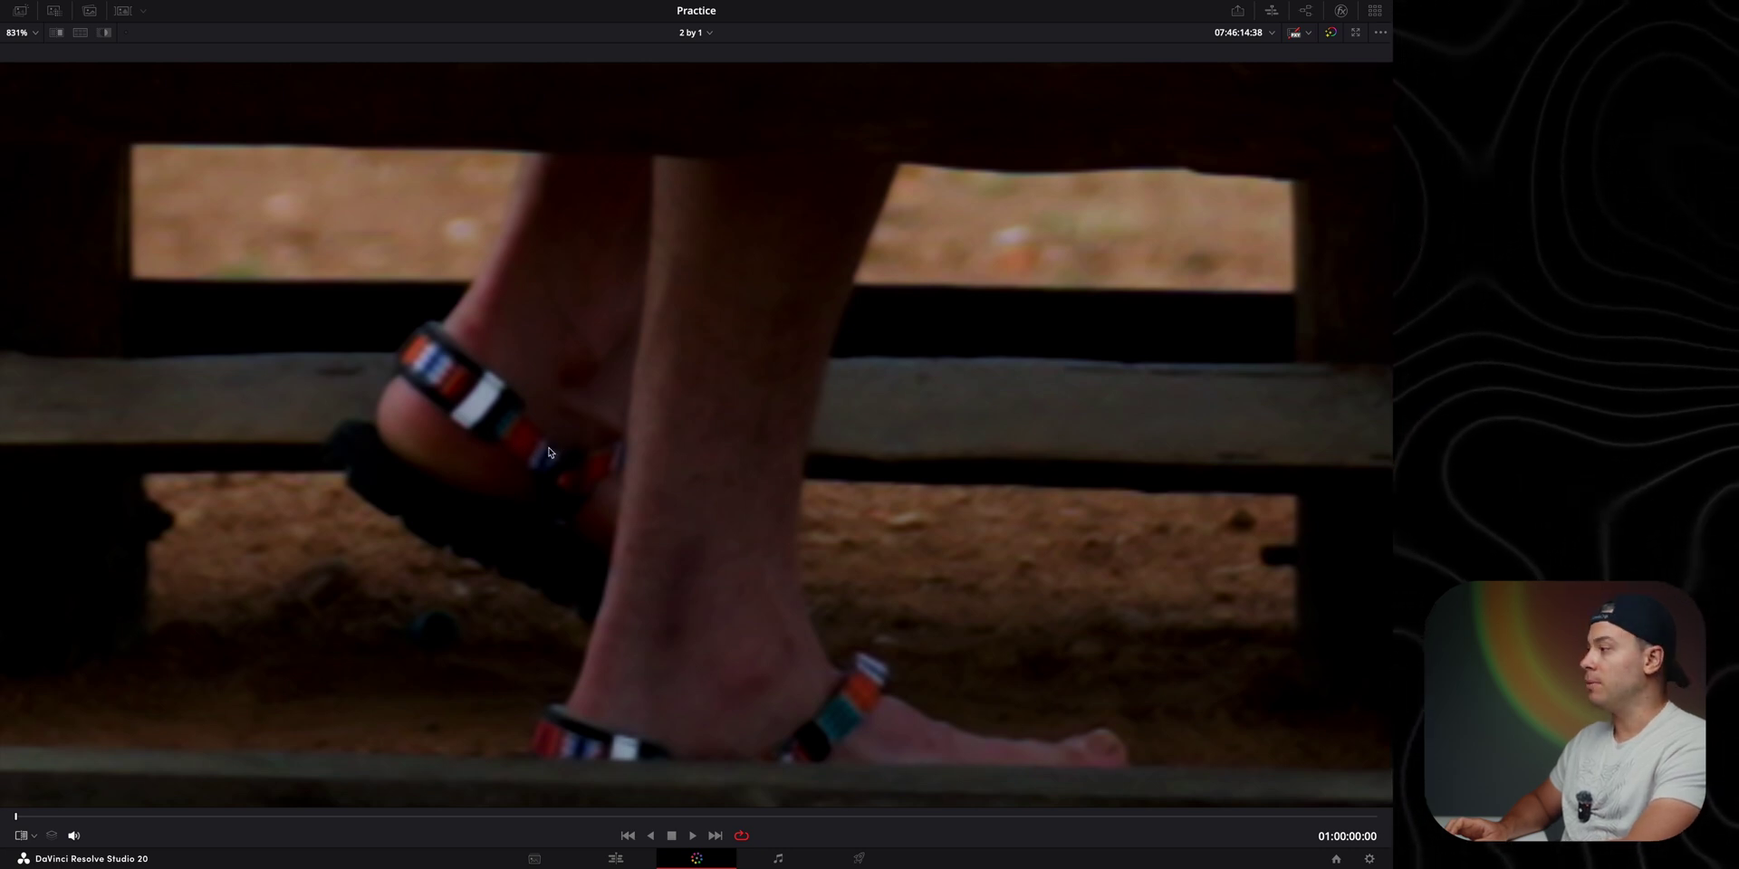
pyautogui.hotkey('ctrl', 'w')
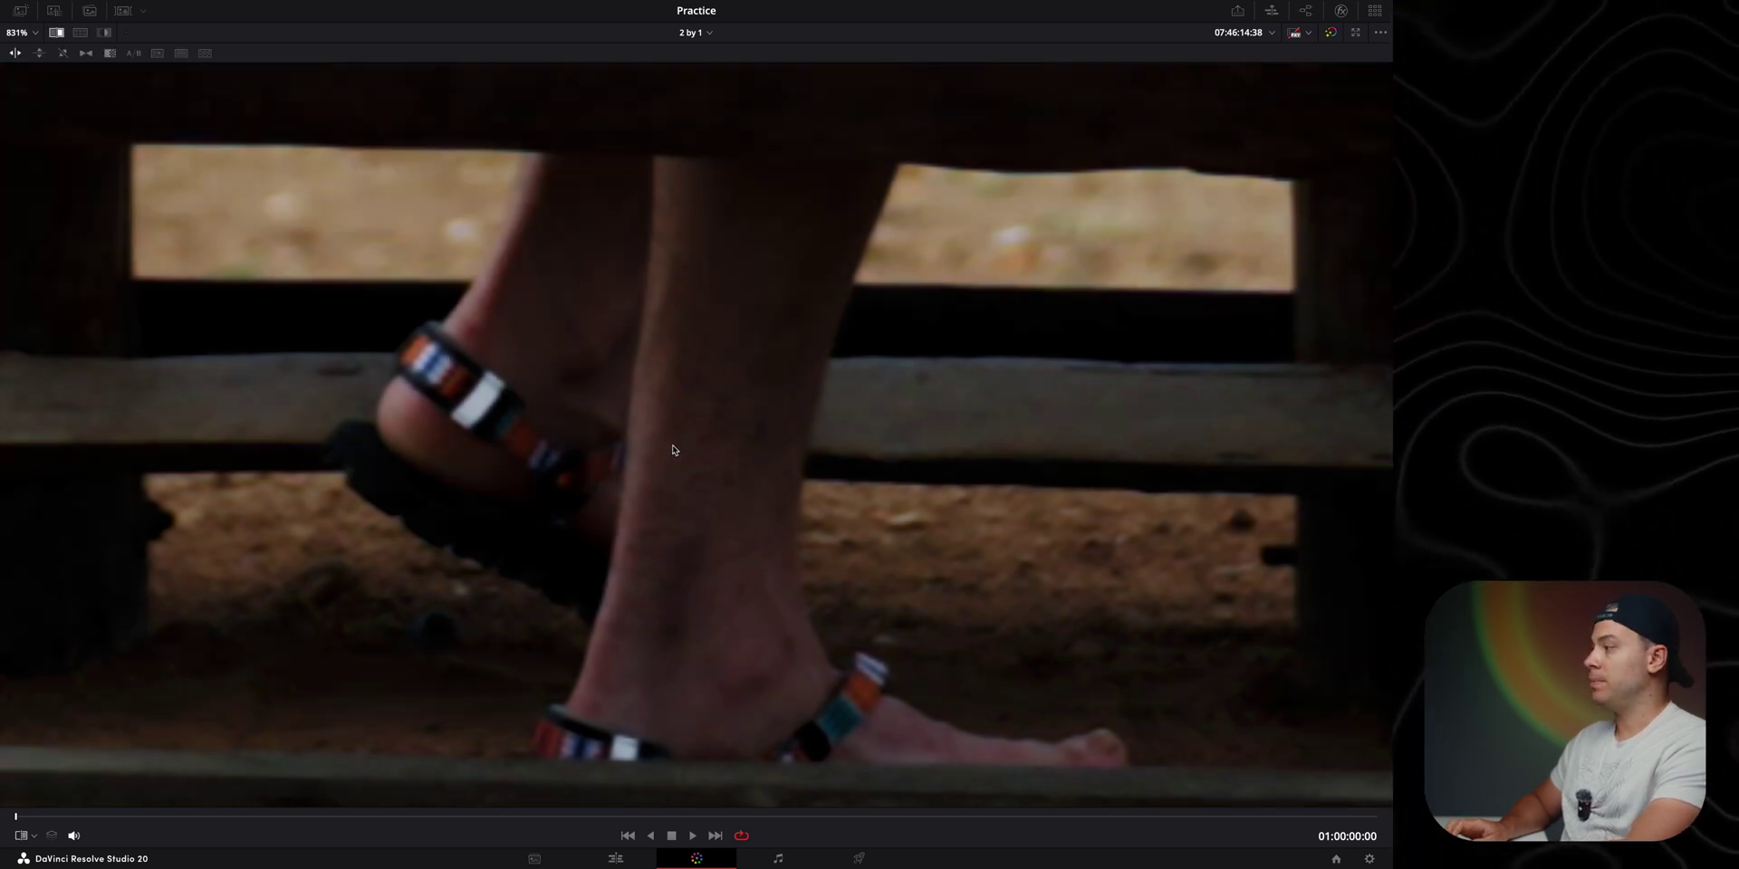
pyautogui.hotkey('ctrl', 'w')
pyautogui.hotkey('ctrl', 'w')
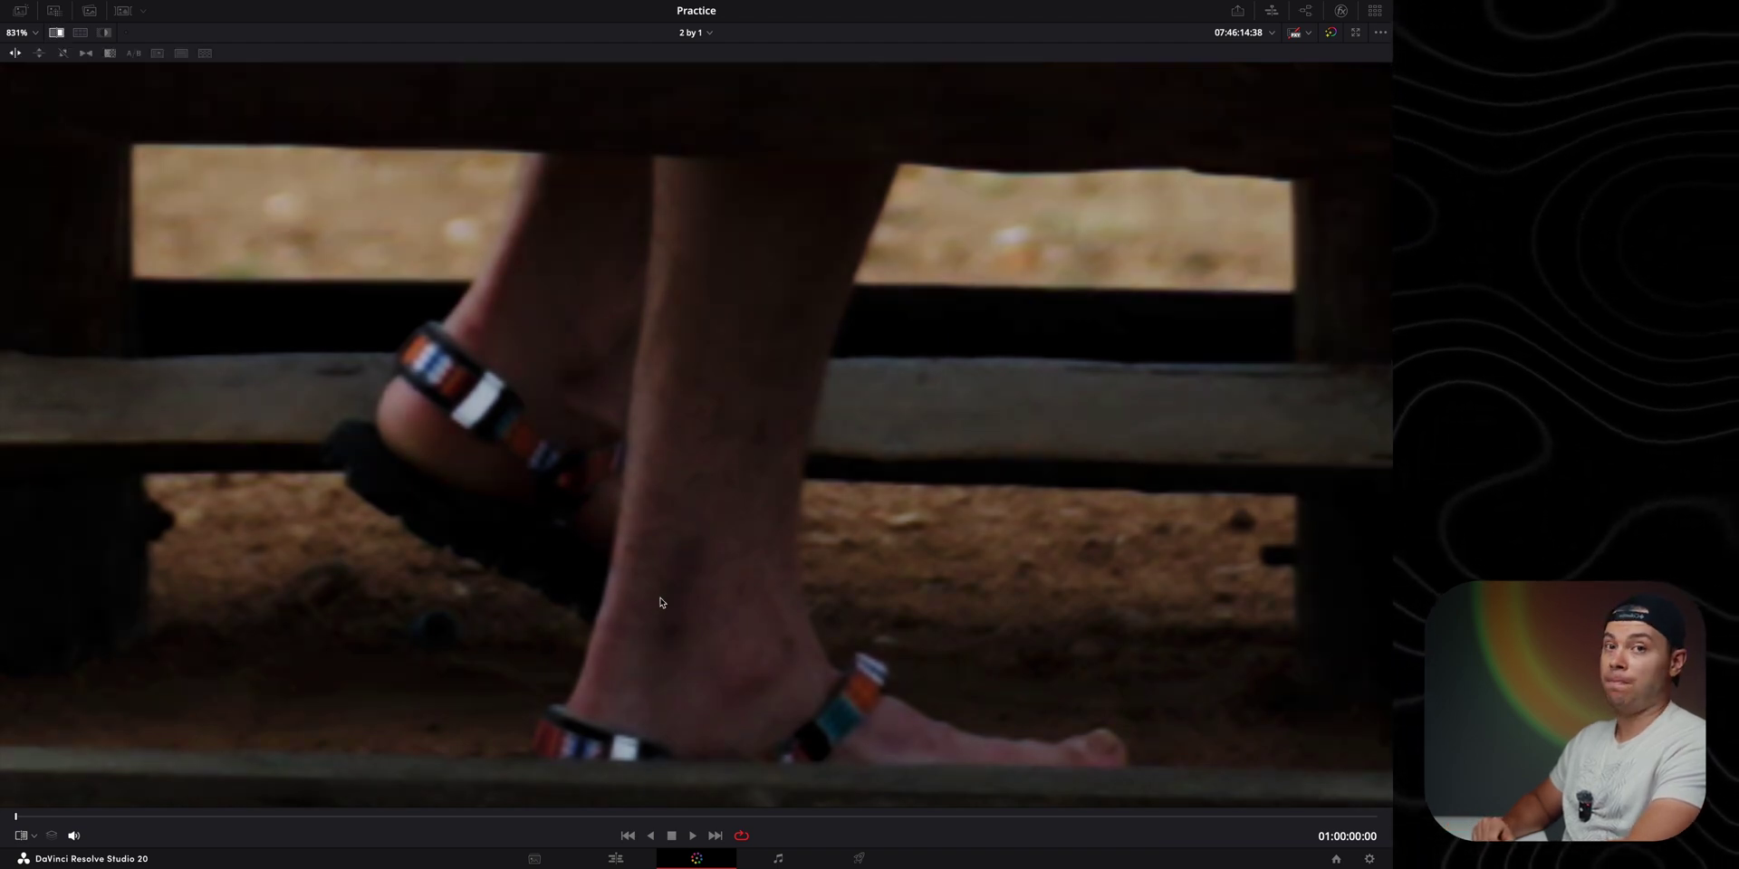
pyautogui.hotkey('ctrl', 'w')
pyautogui.hotkey('shift', 'z')
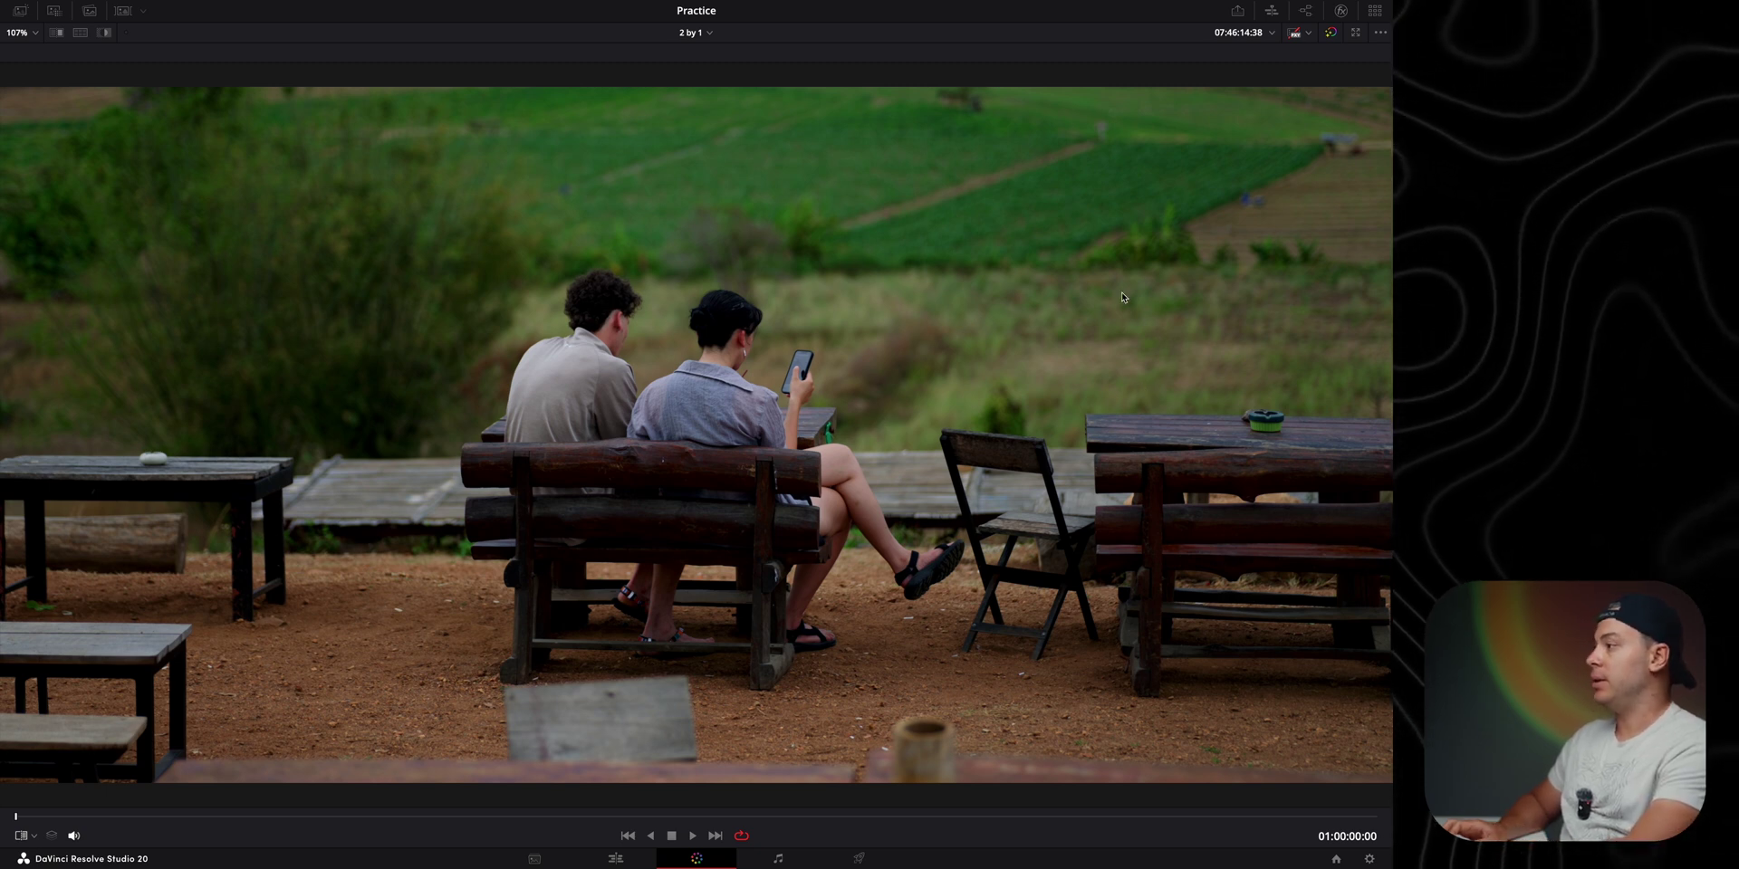
pyautogui.hotkey('ctrl', 'w')
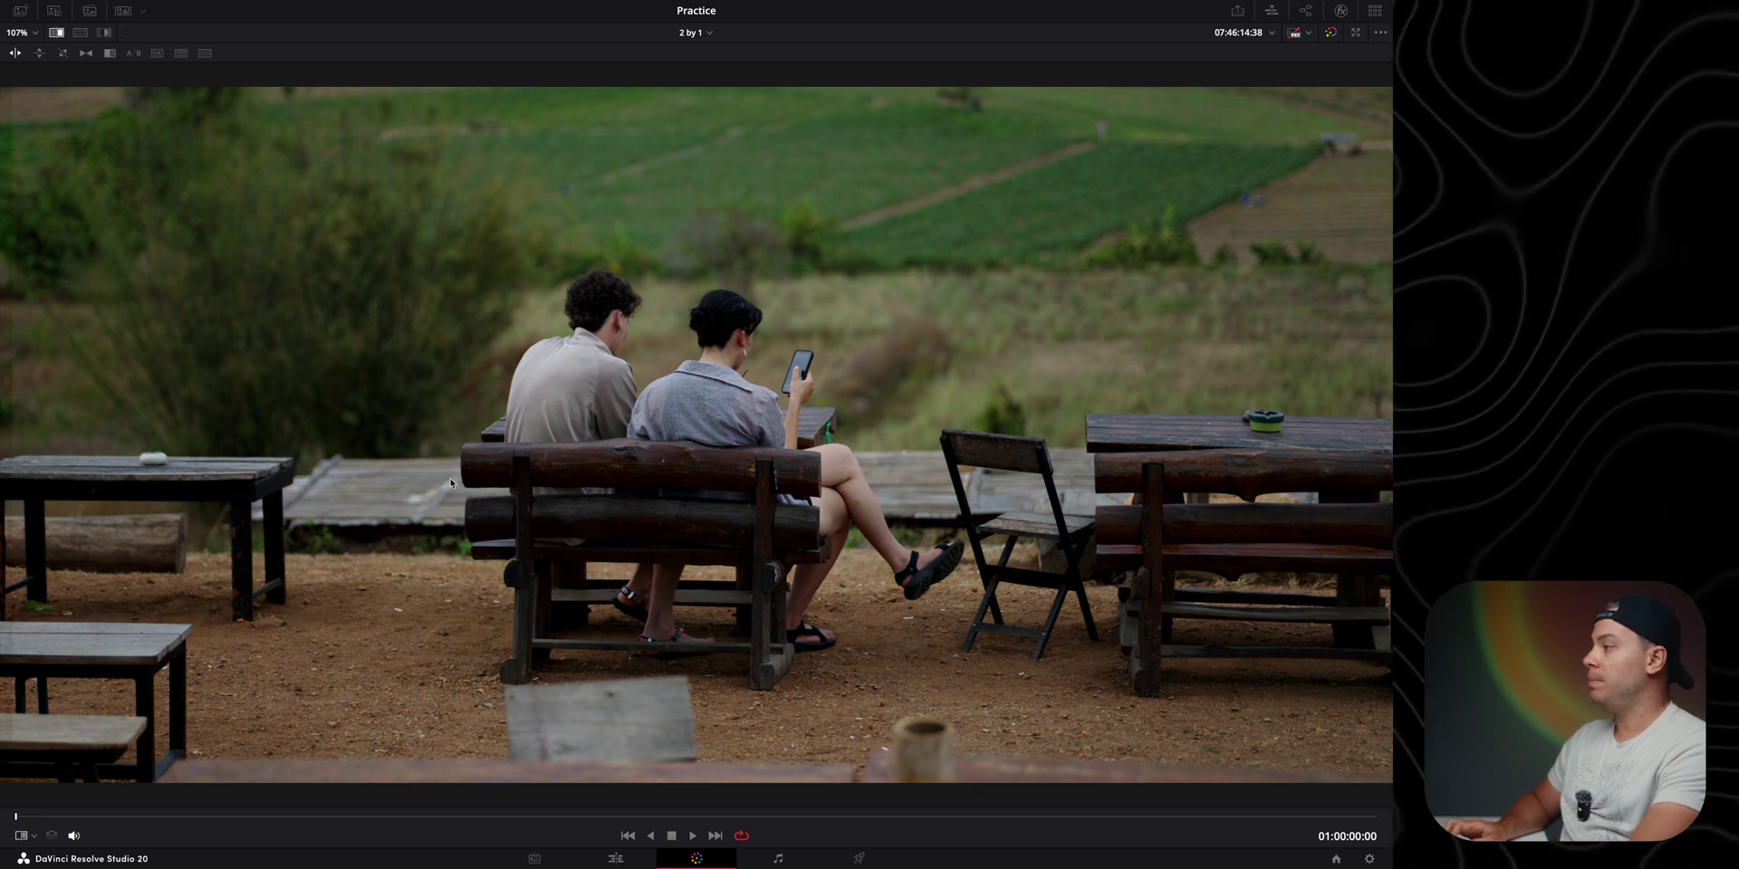
pyautogui.hotkey('ctrl', 'w')
pyautogui.hotkey('ctrl', 'w')
pyautogui.scroll(10, 795, 334)
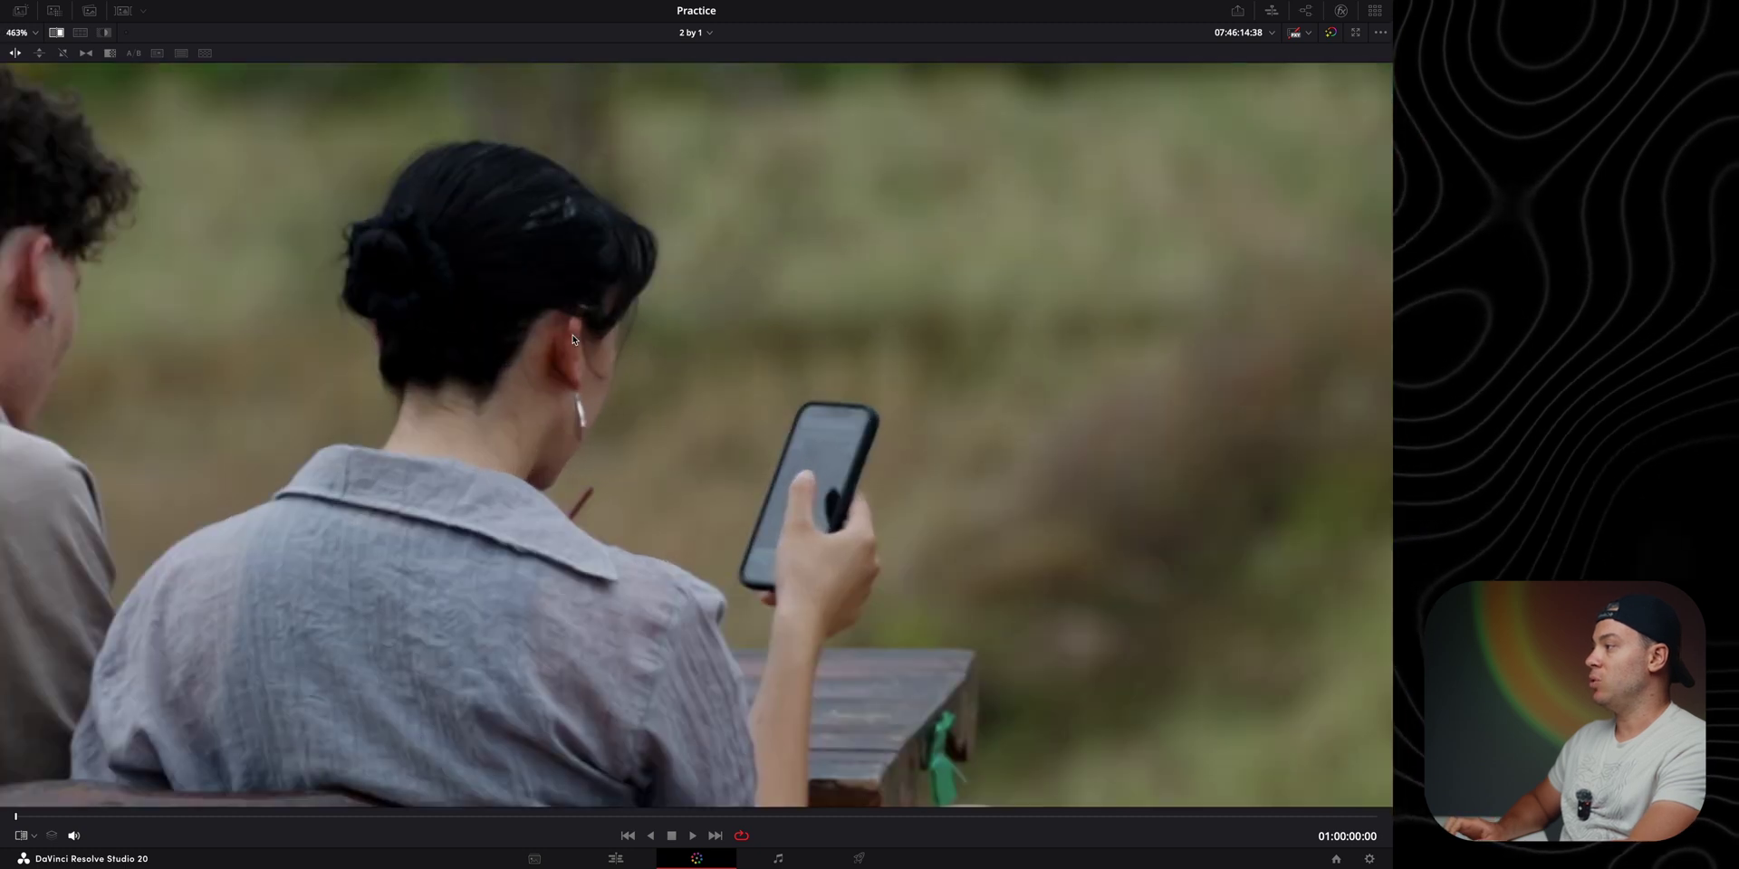
pyautogui.hotkey('ctrl', 'w')
pyautogui.hotkey('ctrl', 'w')
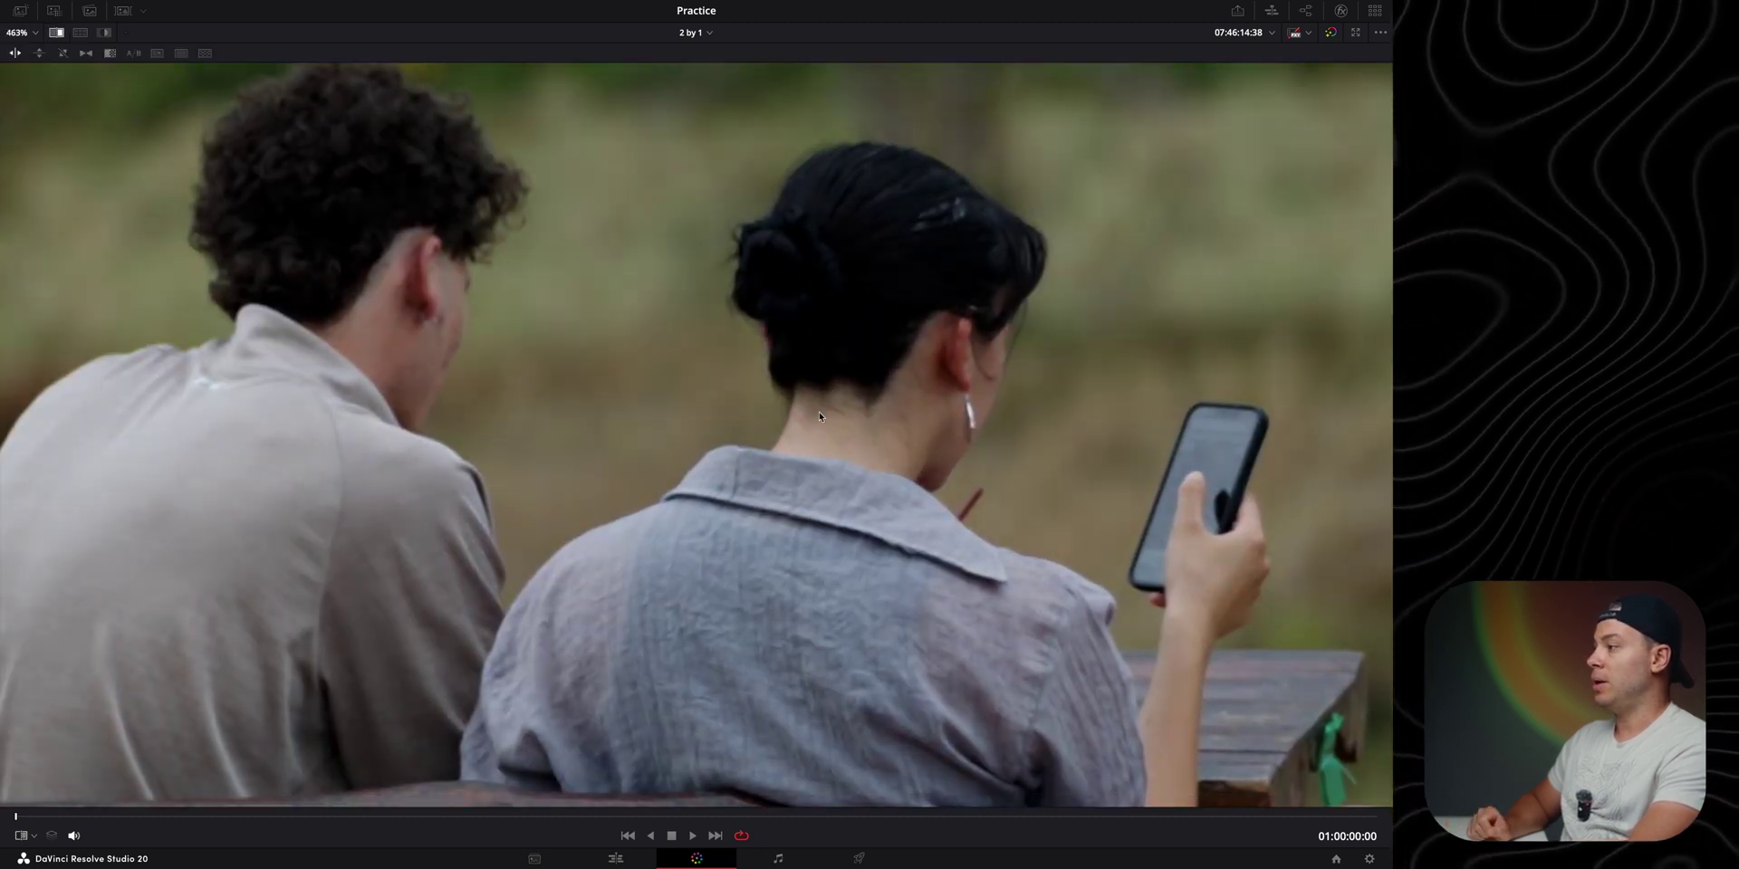
pyautogui.hotkey('ctrl', 'w')
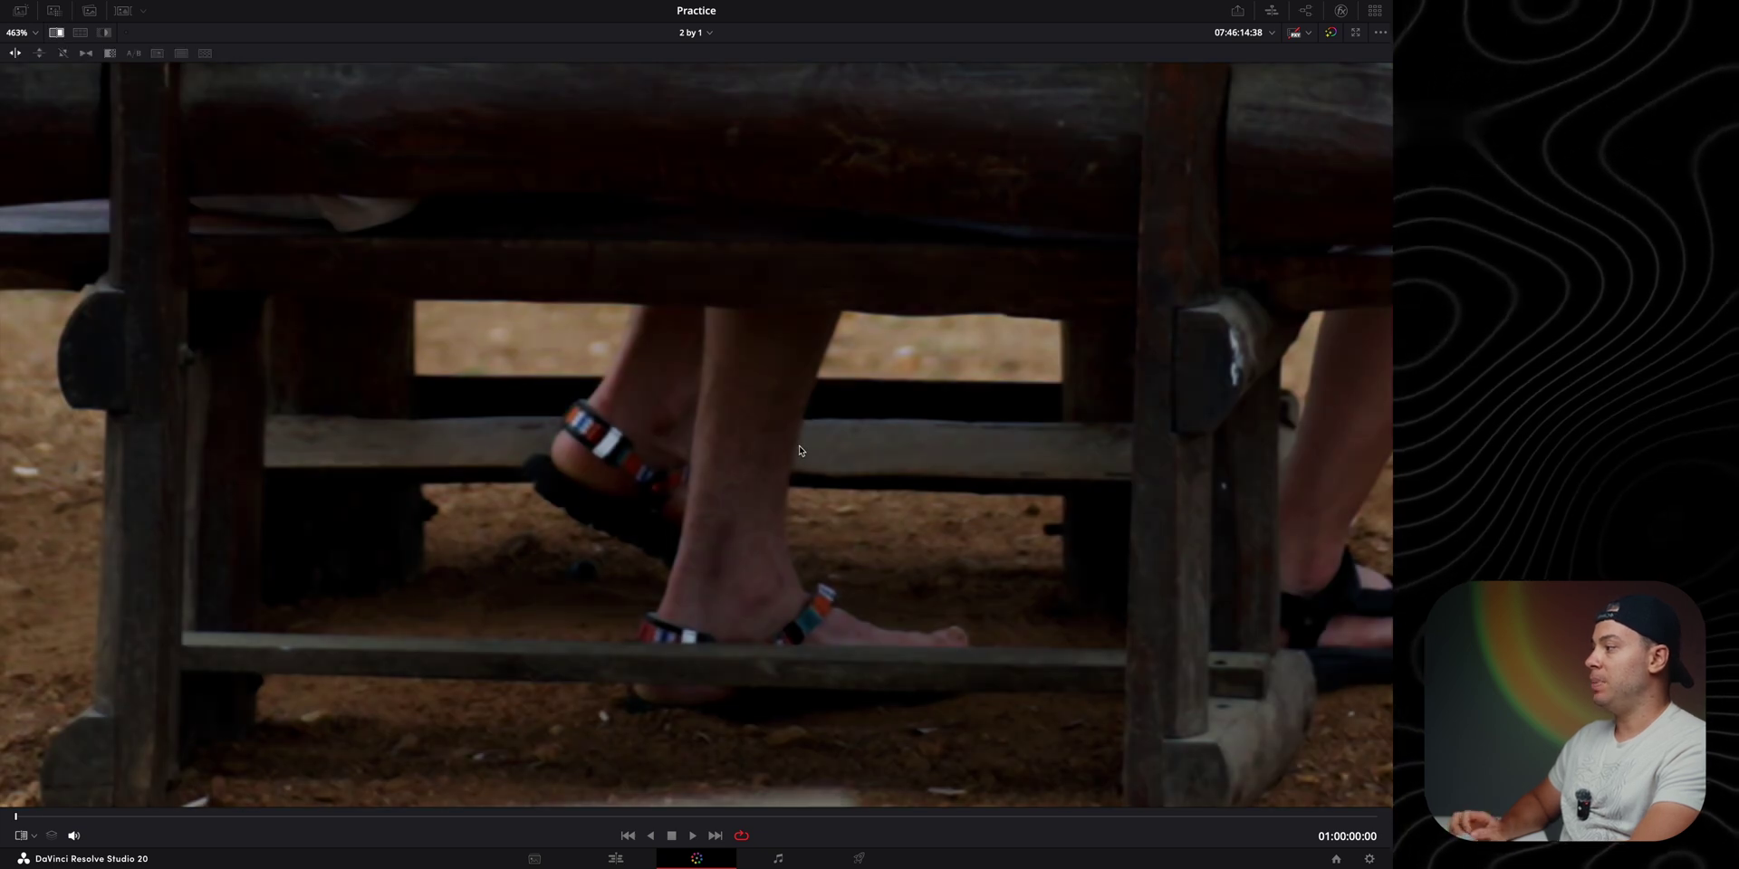
pyautogui.hotkey('ctrl', 'w')
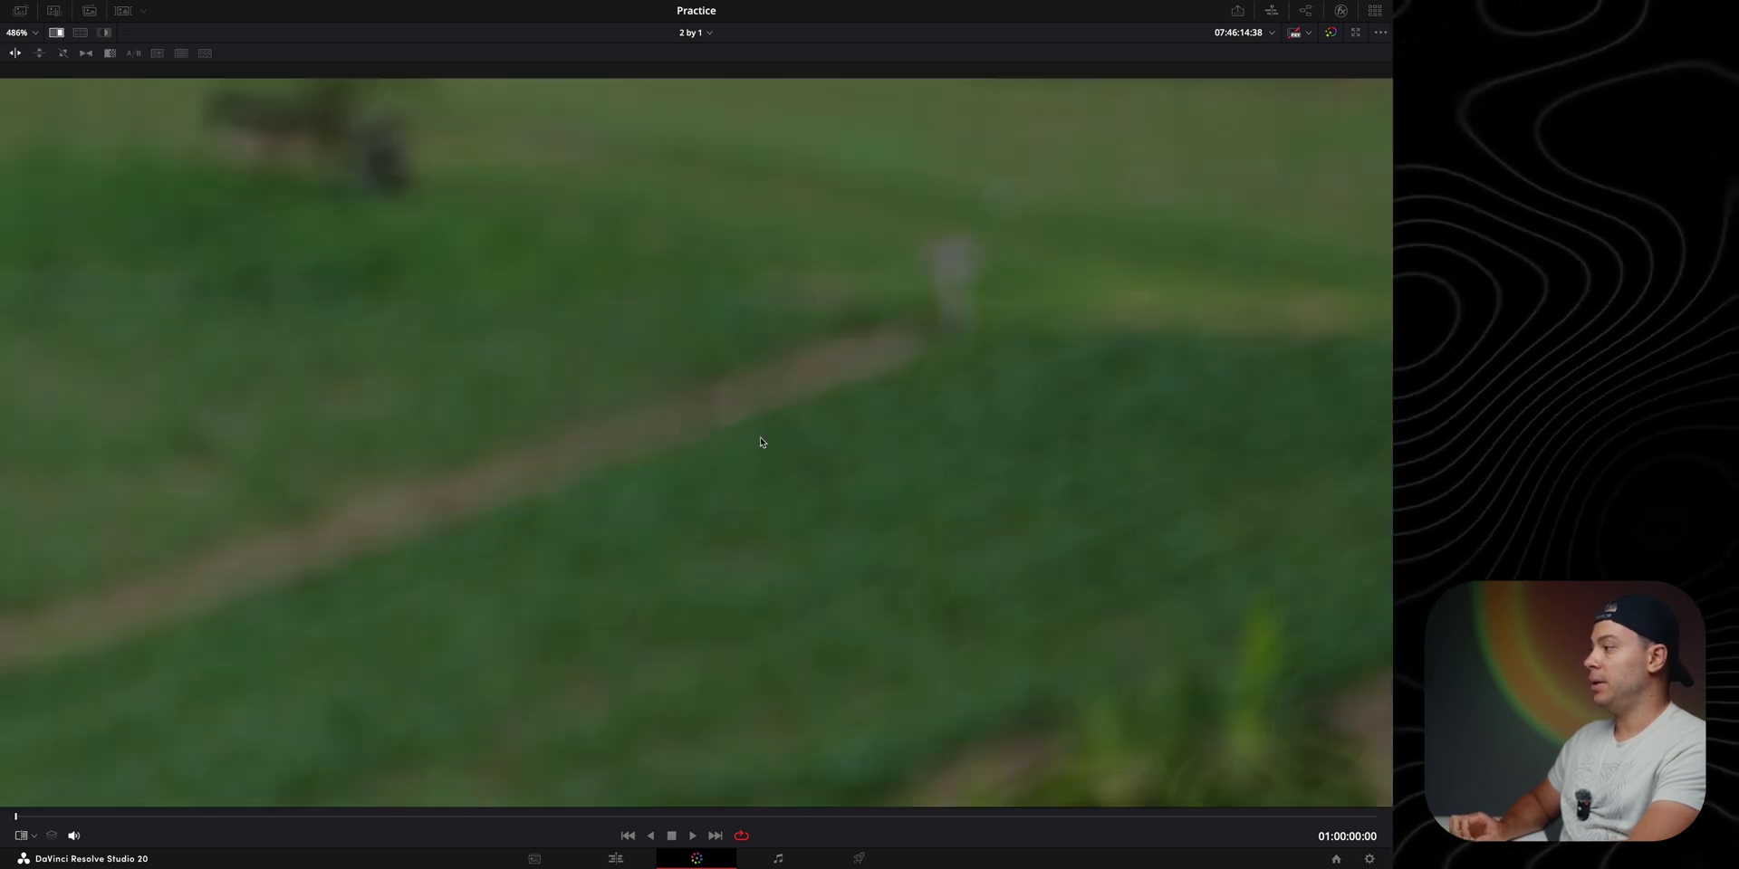
pyautogui.hotkey('ctrl', 'w')
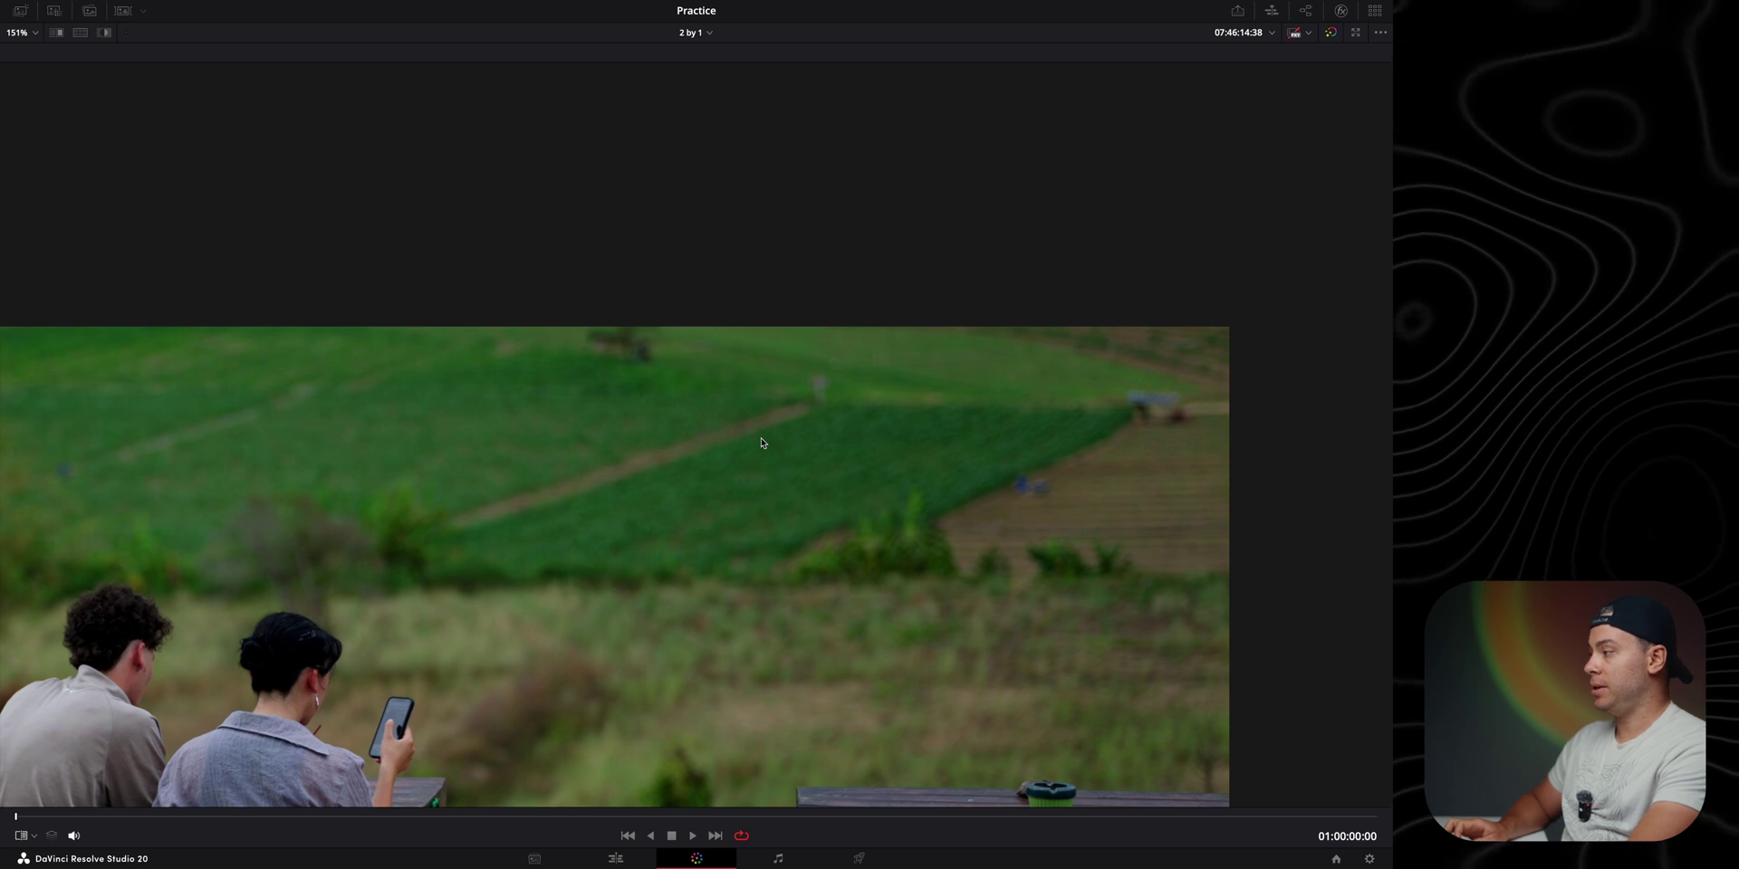
pyautogui.hotkey('ctrl', 'w')
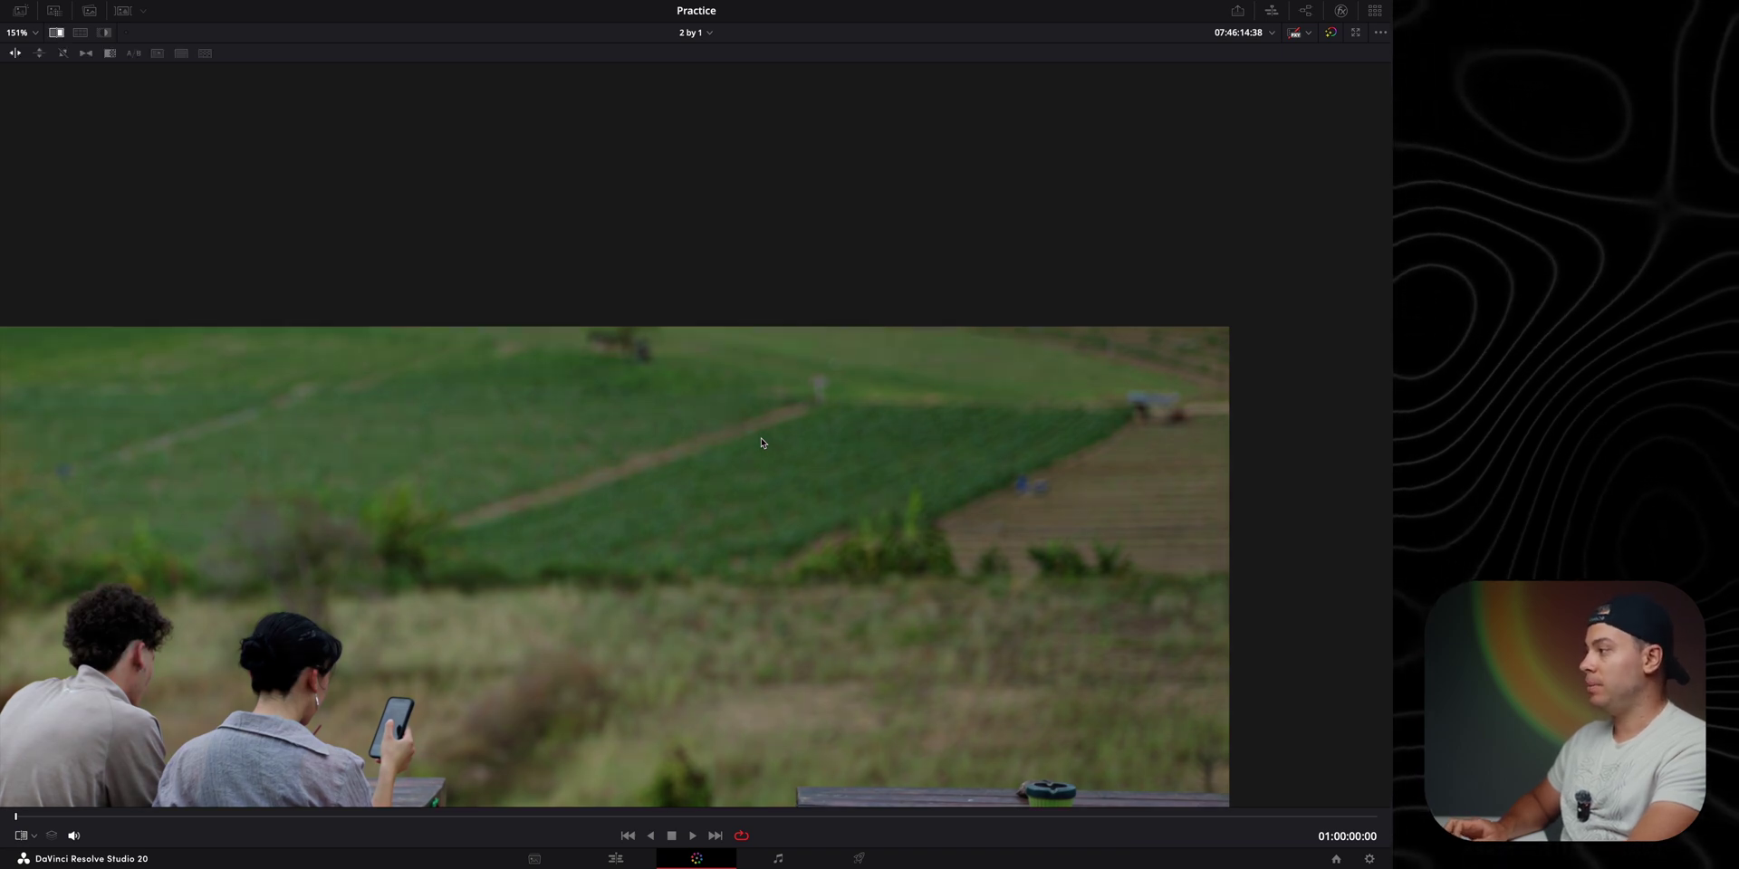
pyautogui.hotkey('ctrl', 'w')
pyautogui.hotkey('ctrl', 'w')
pyautogui.hotkey('ctrl', 'w')
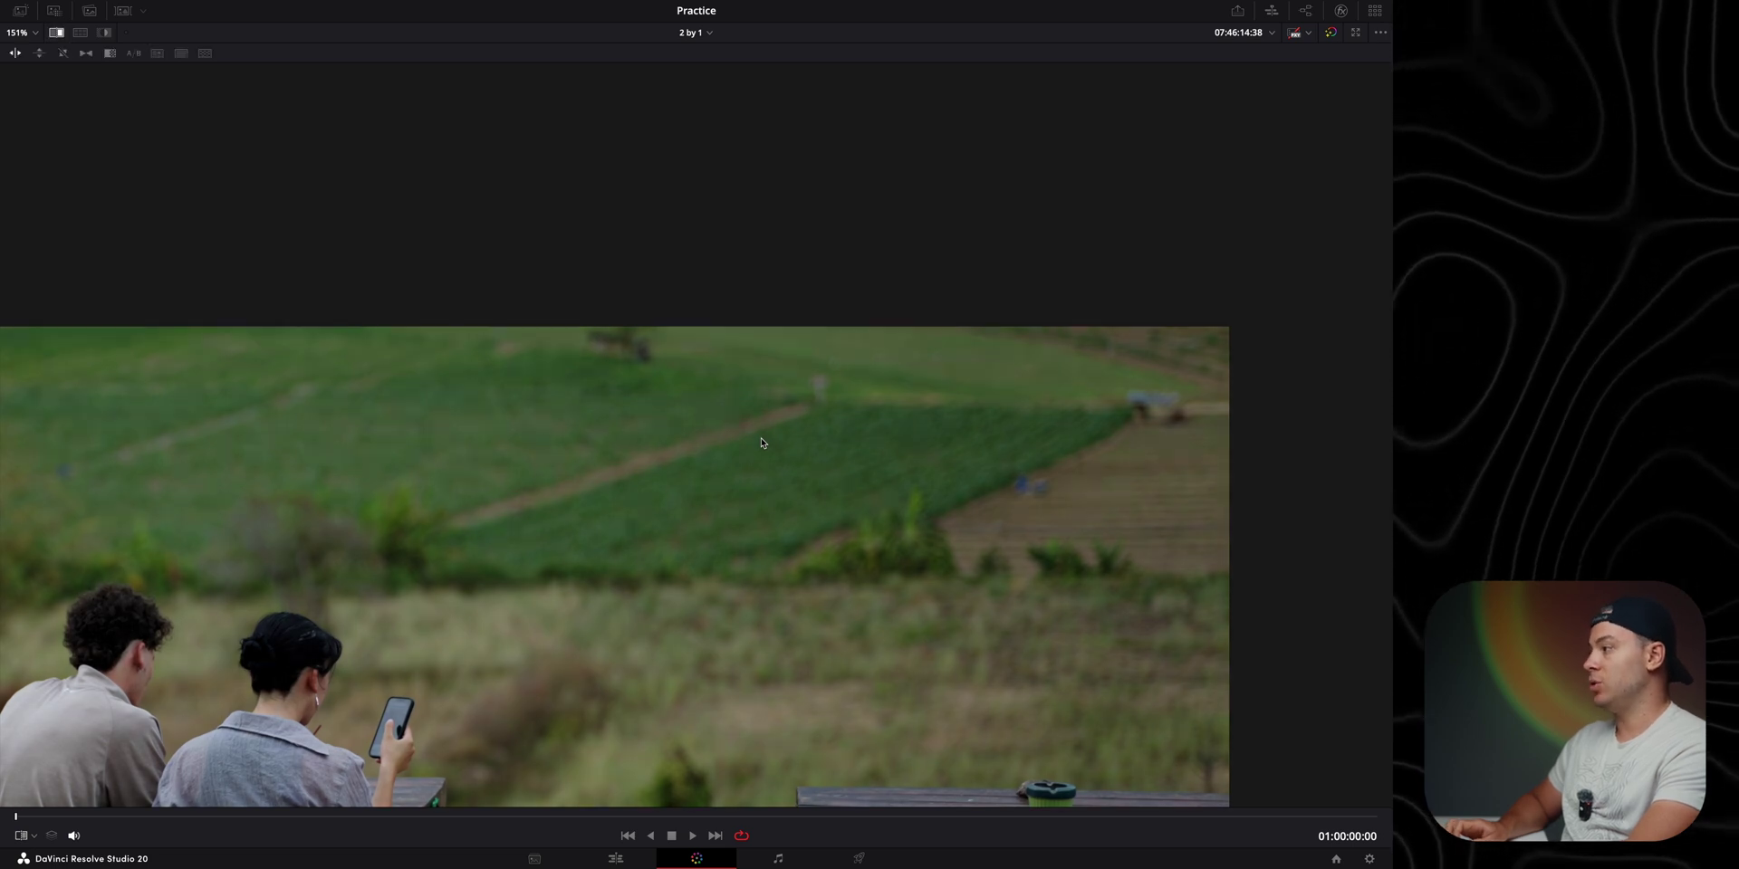
pyautogui.hotkey('shift', 'z')
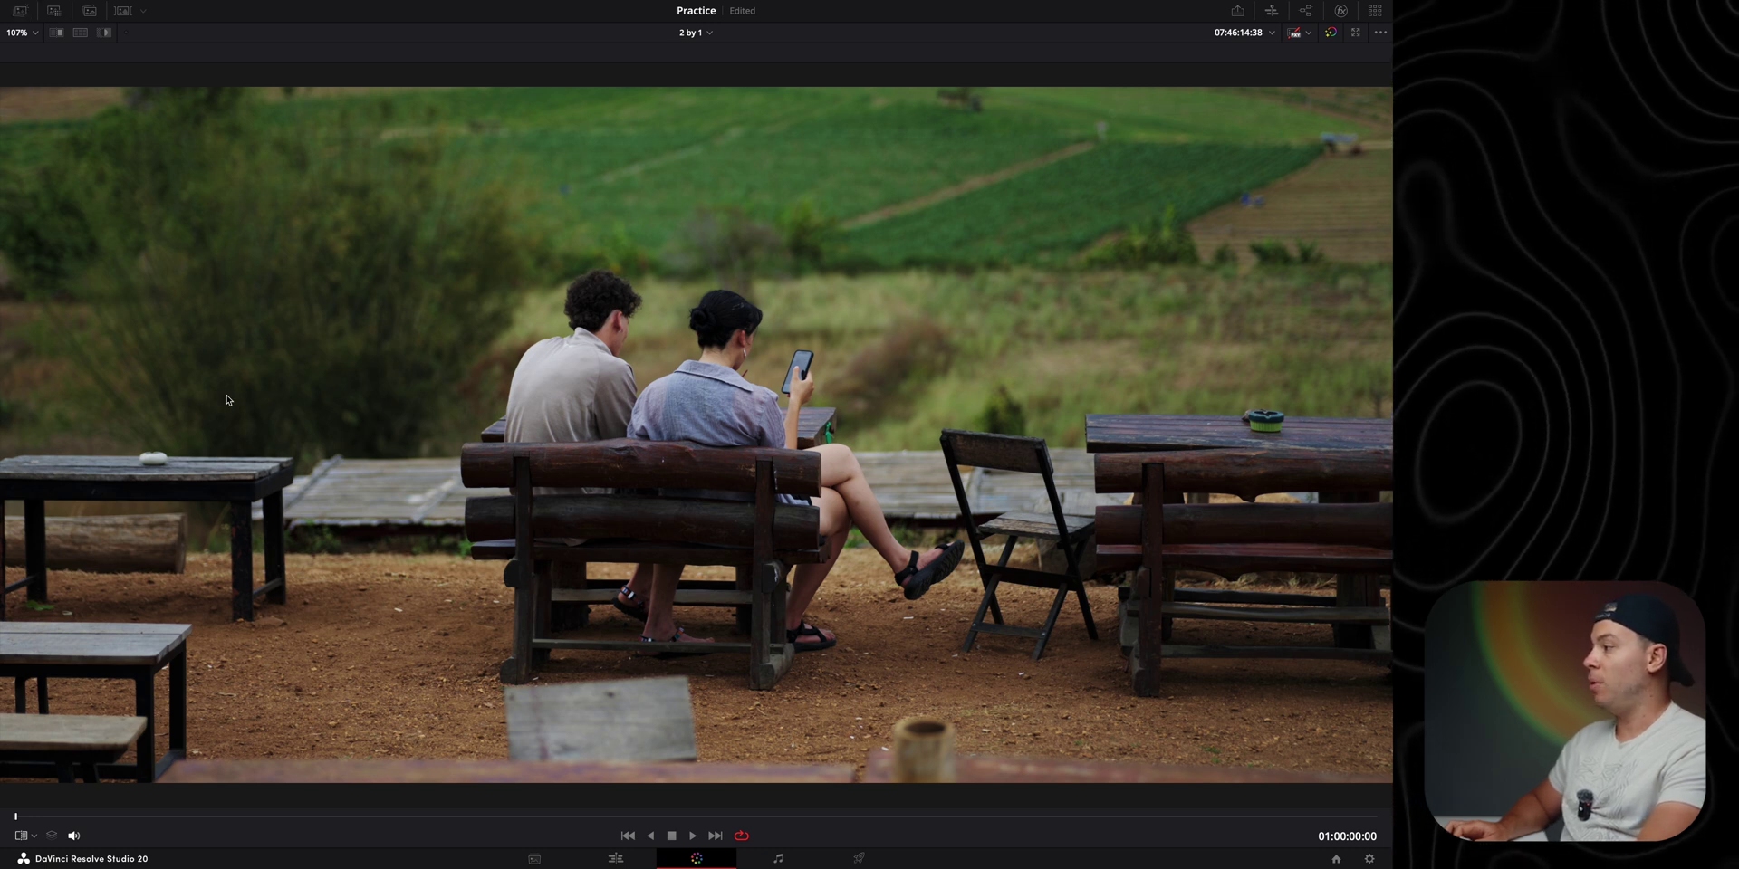
# Toggle the wipe against the reference still repeatedly, magnifying the couple on the bench.
pyautogui.hotkey('ctrl', 'w')
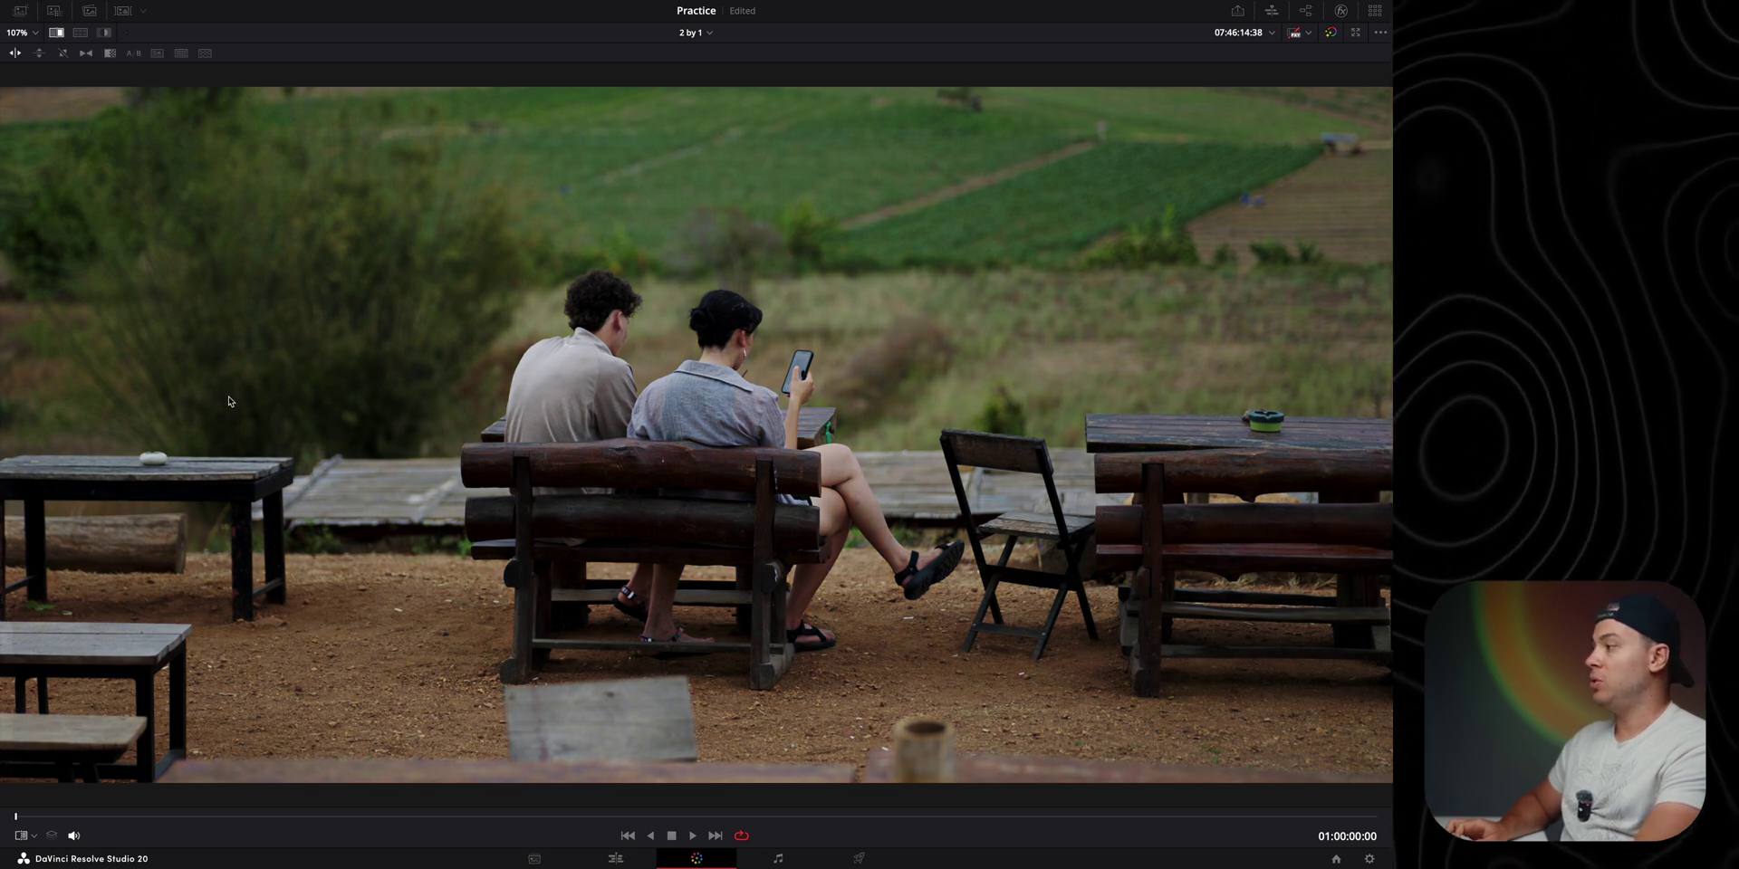
pyautogui.hotkey('ctrl', 'w')
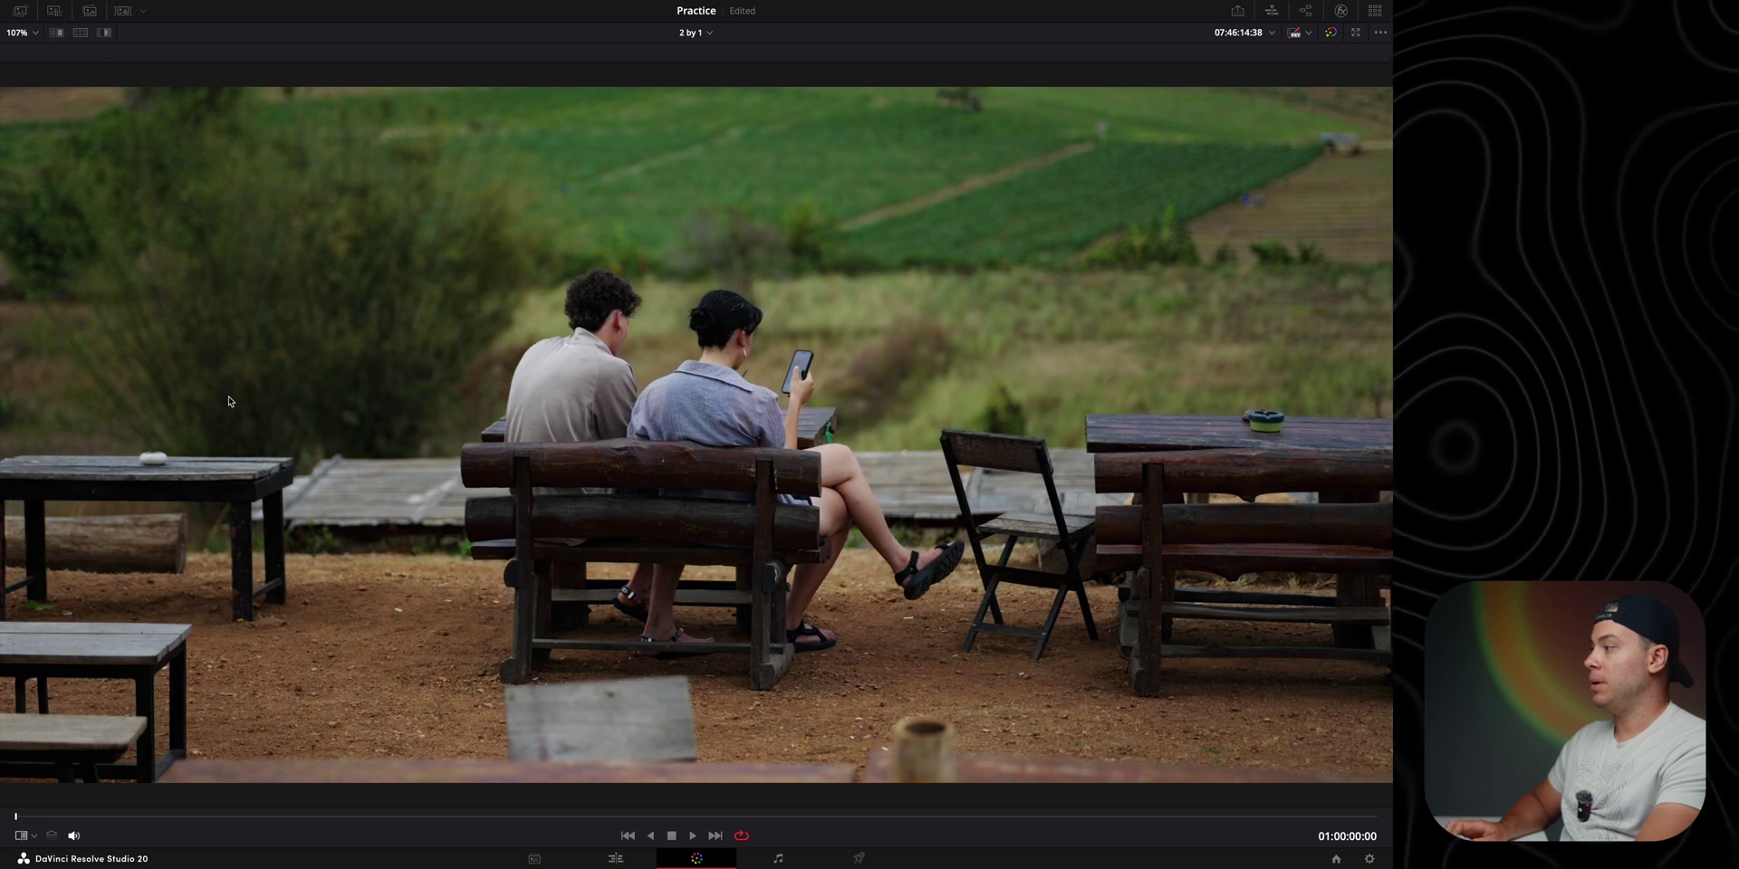
pyautogui.hotkey('ctrl', 'w')
pyautogui.scroll(5, 644, 437)
pyautogui.hotkey('ctrl', 'w')
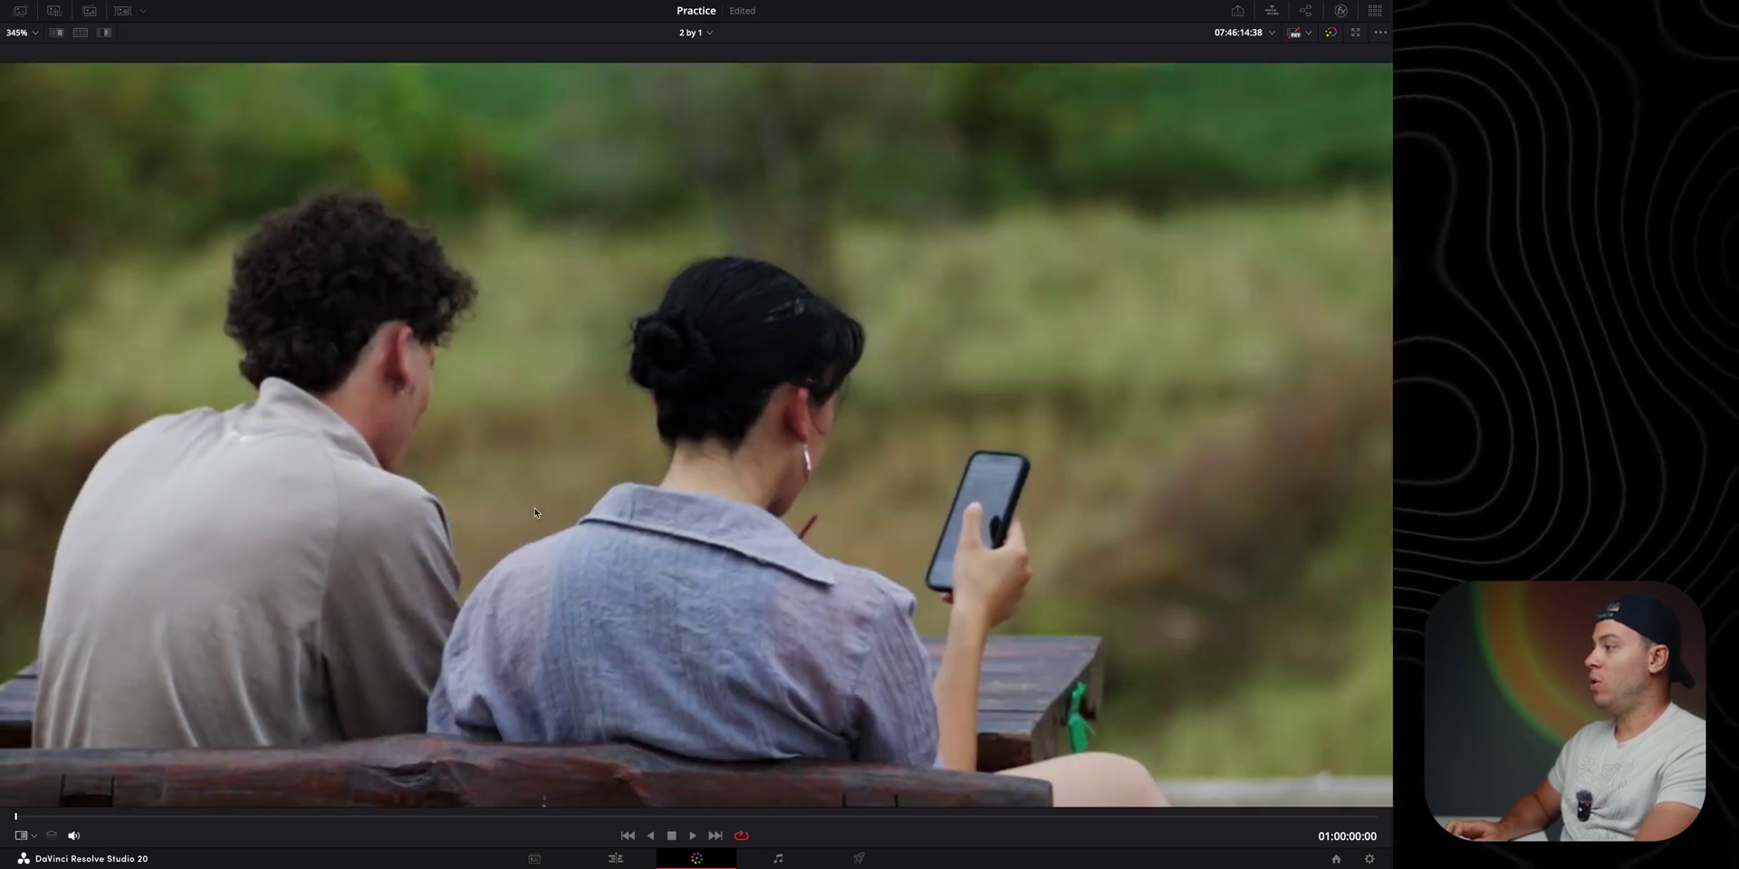
pyautogui.hotkey('ctrl', 'w')
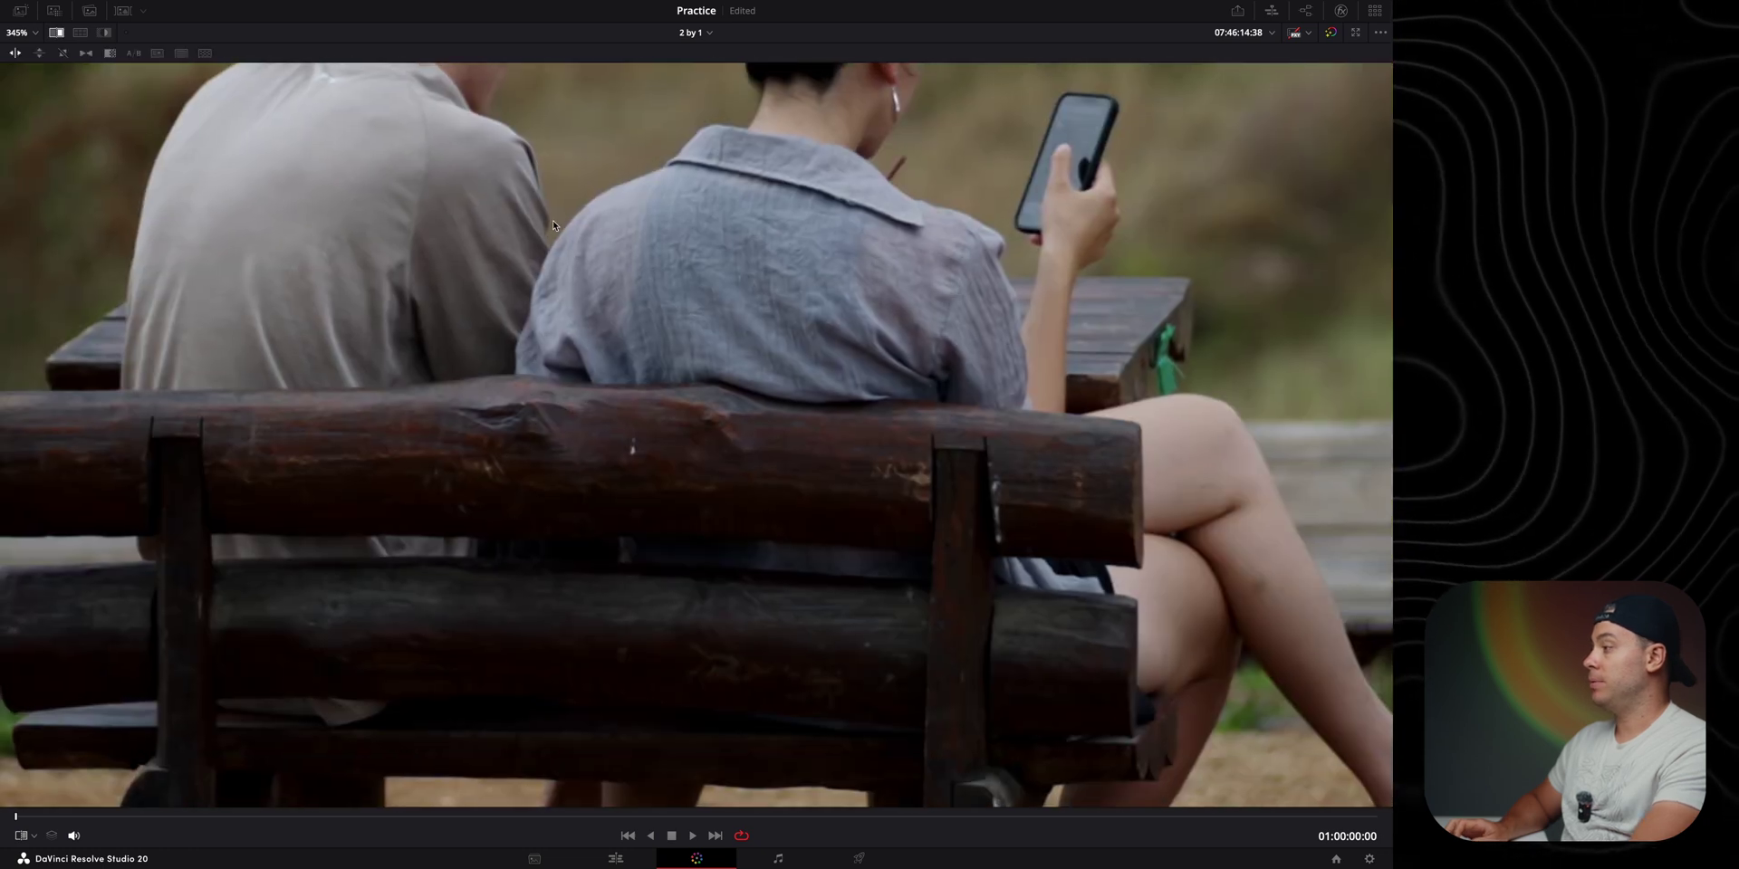
pyautogui.hotkey('ctrl', 'w')
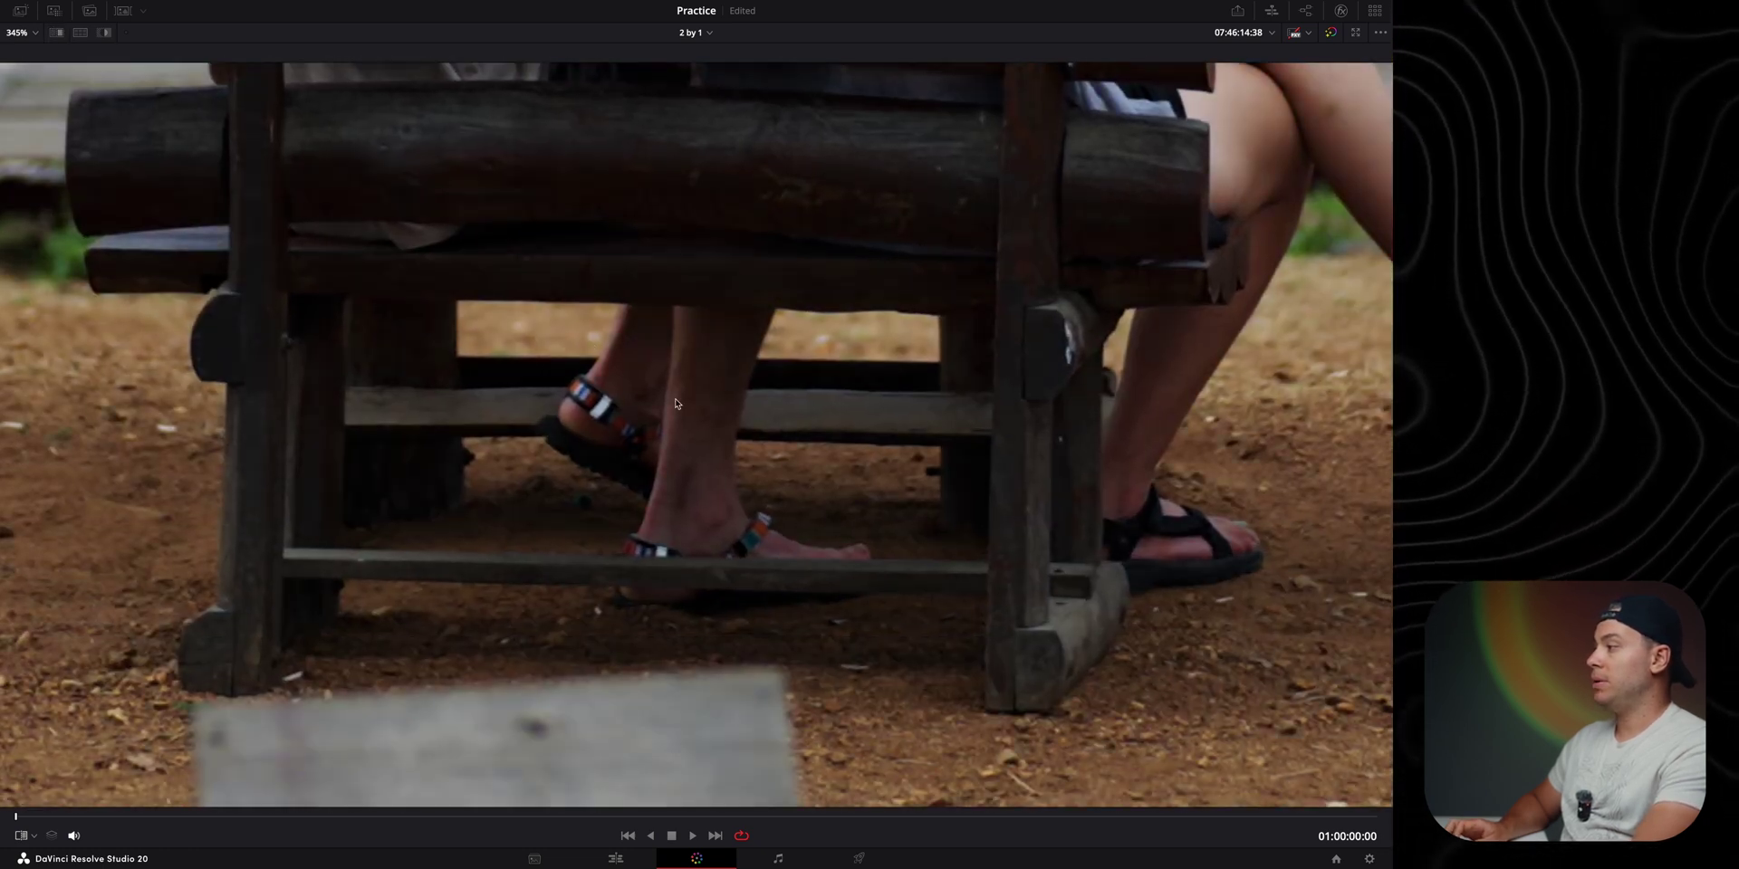
pyautogui.hotkey('ctrl', 'w')
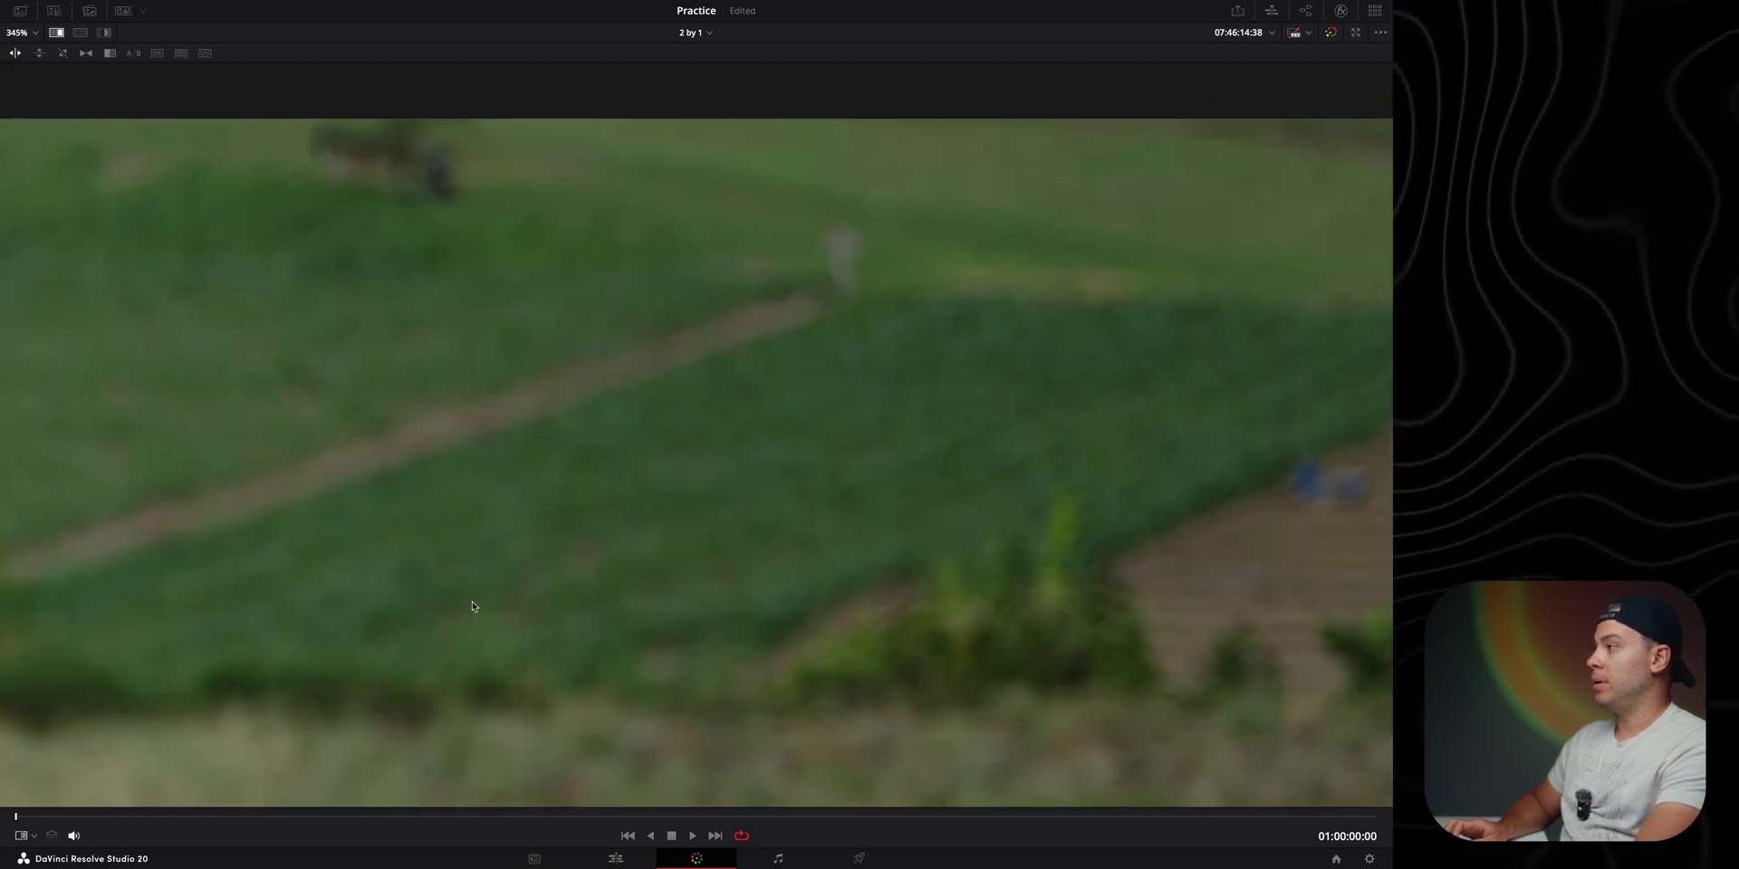
pyautogui.hotkey('ctrl', 'w')
pyautogui.hotkey('ctrl', 'w')
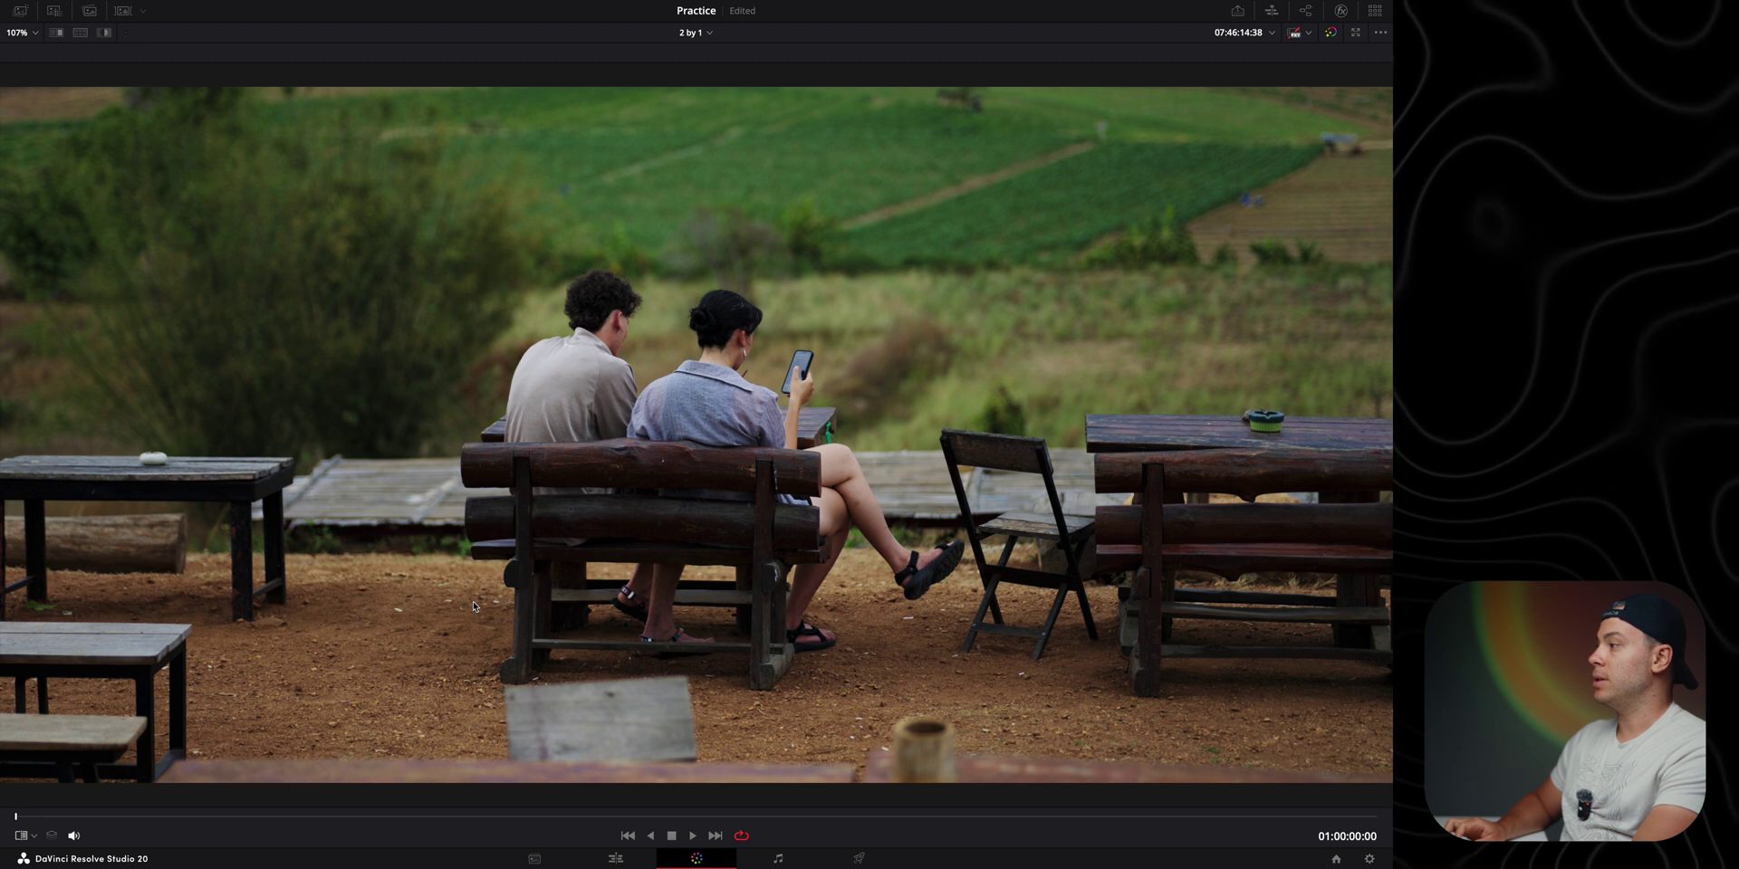
pyautogui.hotkey('ctrl', 'w')
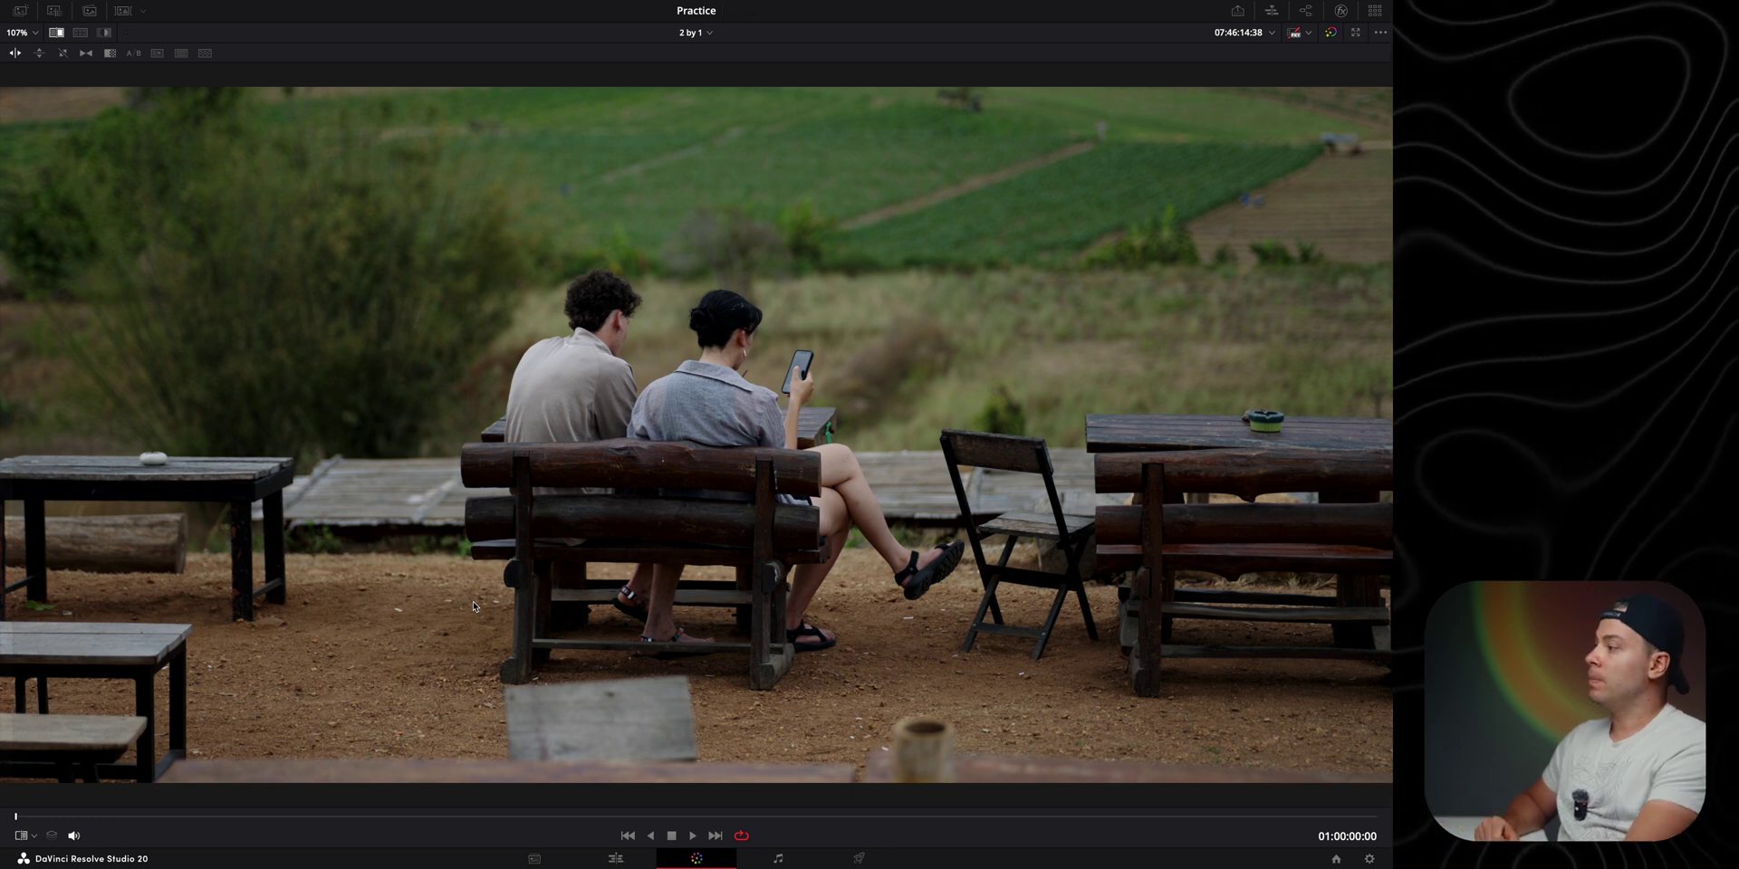
pyautogui.hotkey('ctrl', 'w')
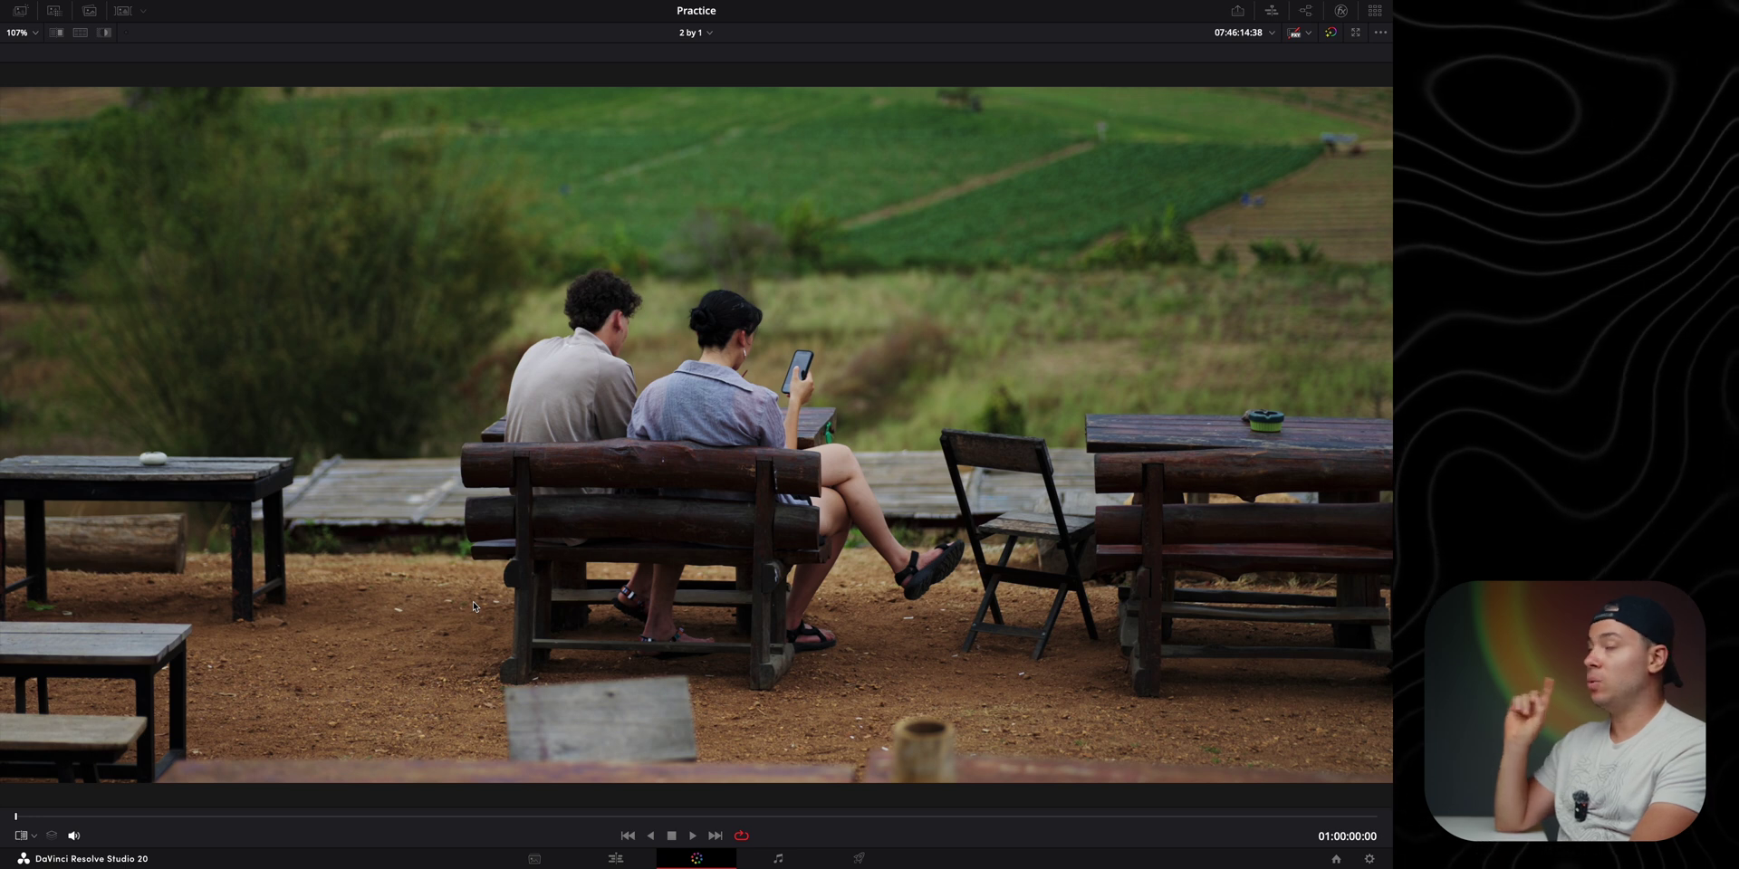
# In OpenDRT settings, try the Default, Colorful and Umbra look presets, settling on Base.
pyautogui.hotkey('alt', 'f')
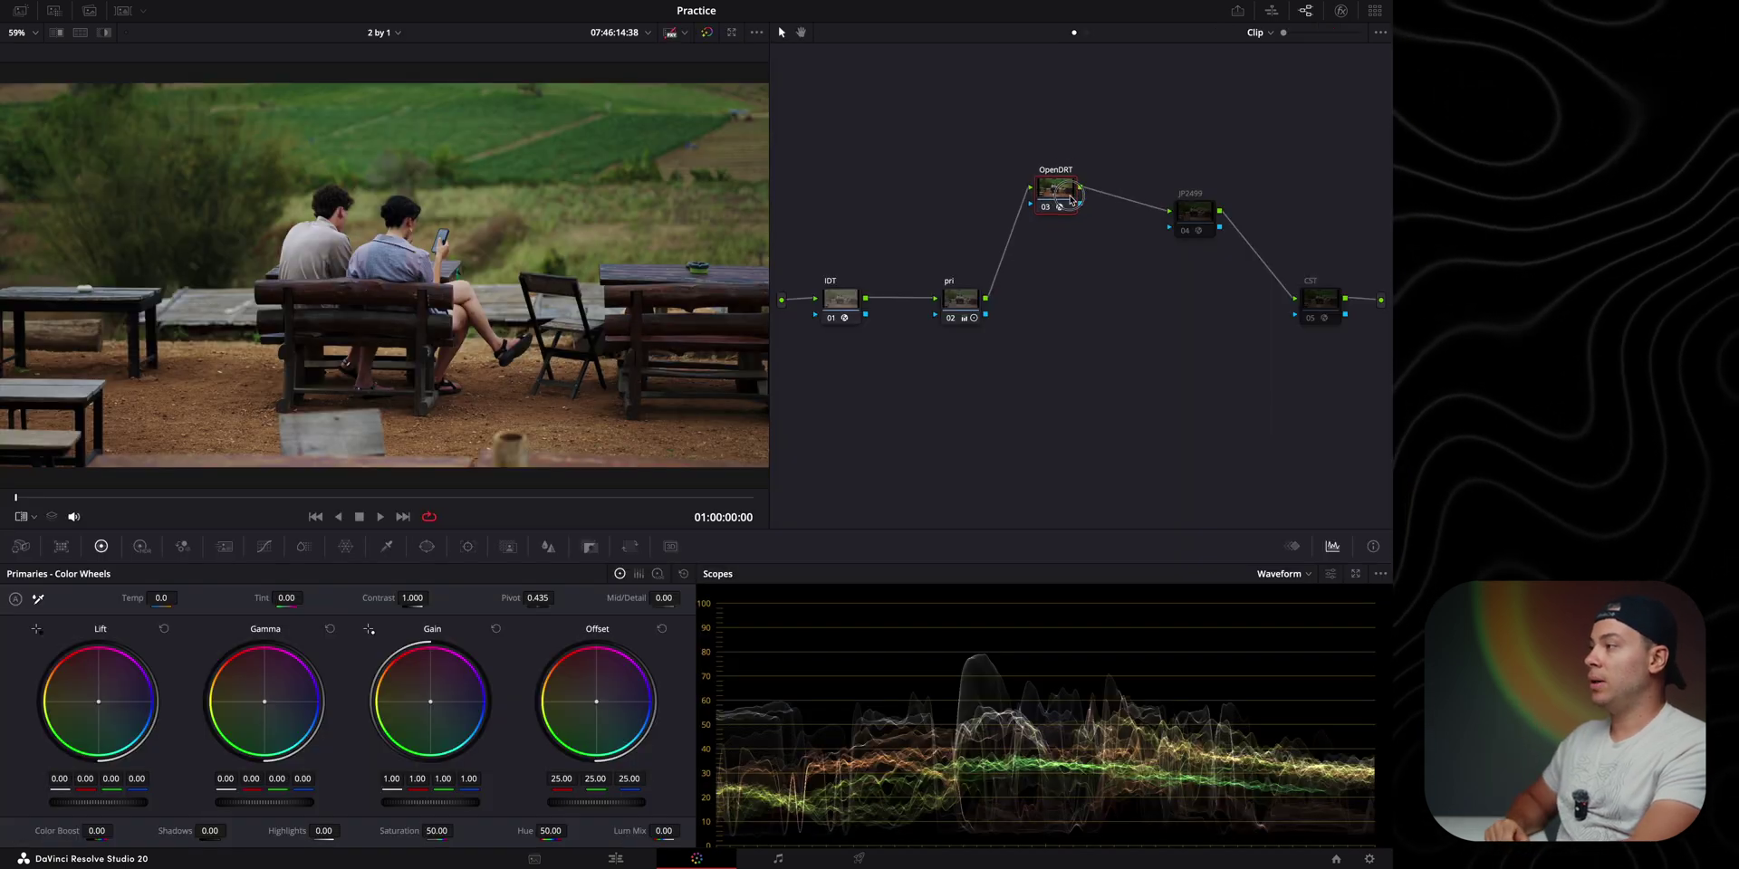
pyautogui.click(1341, 12)
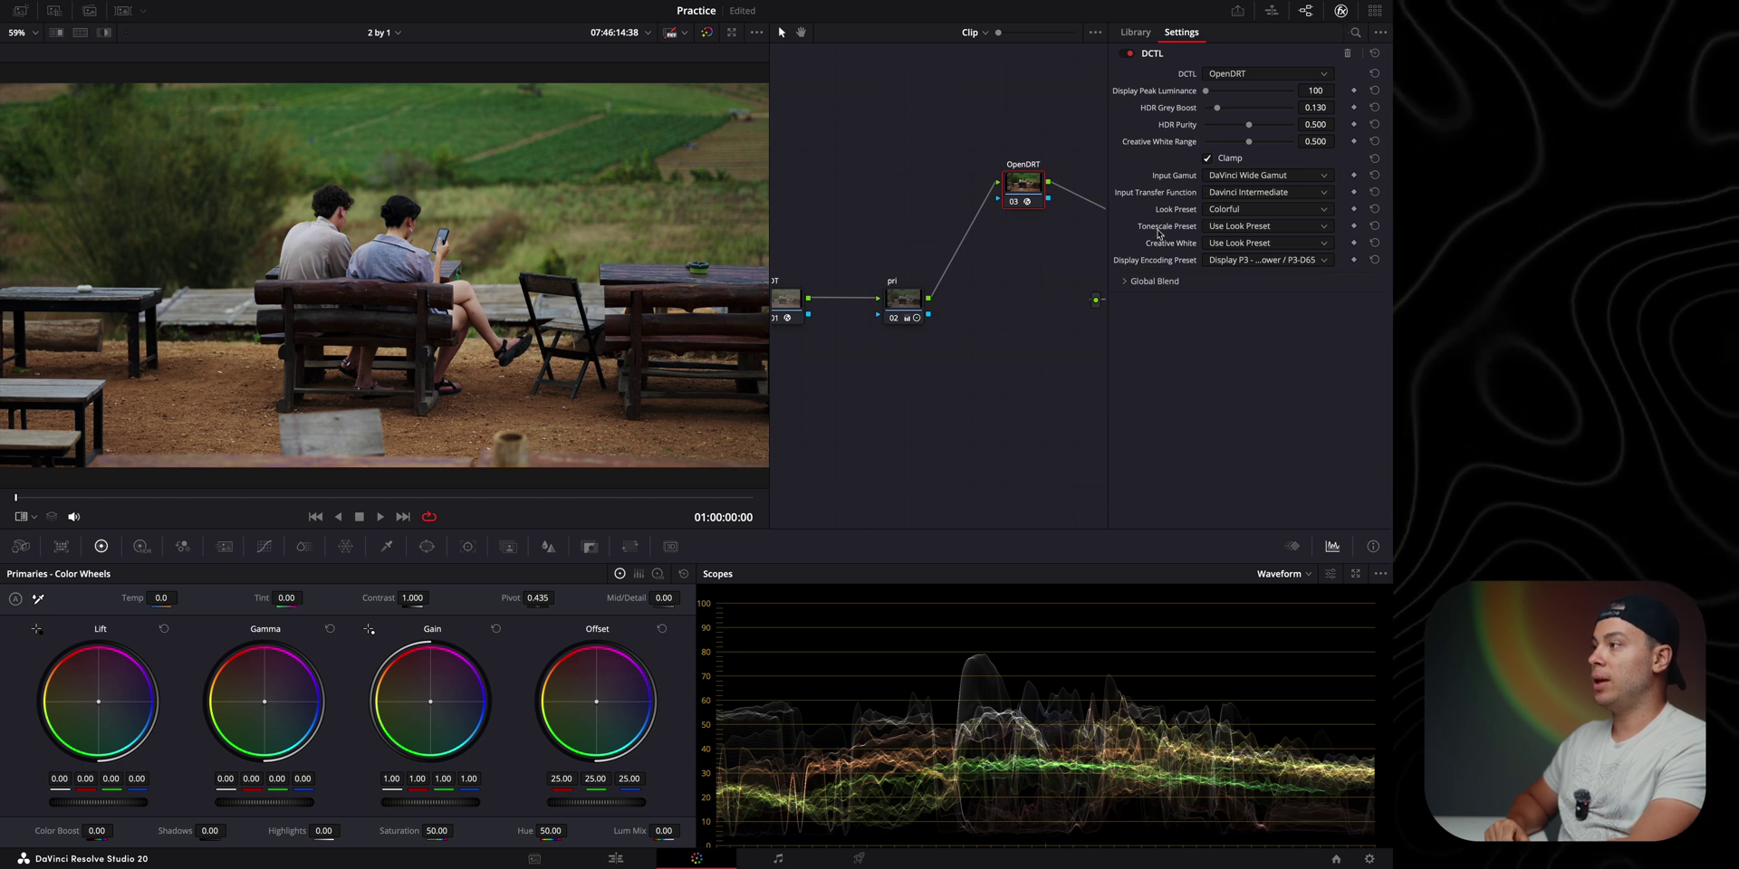
pyautogui.click(1228, 213)
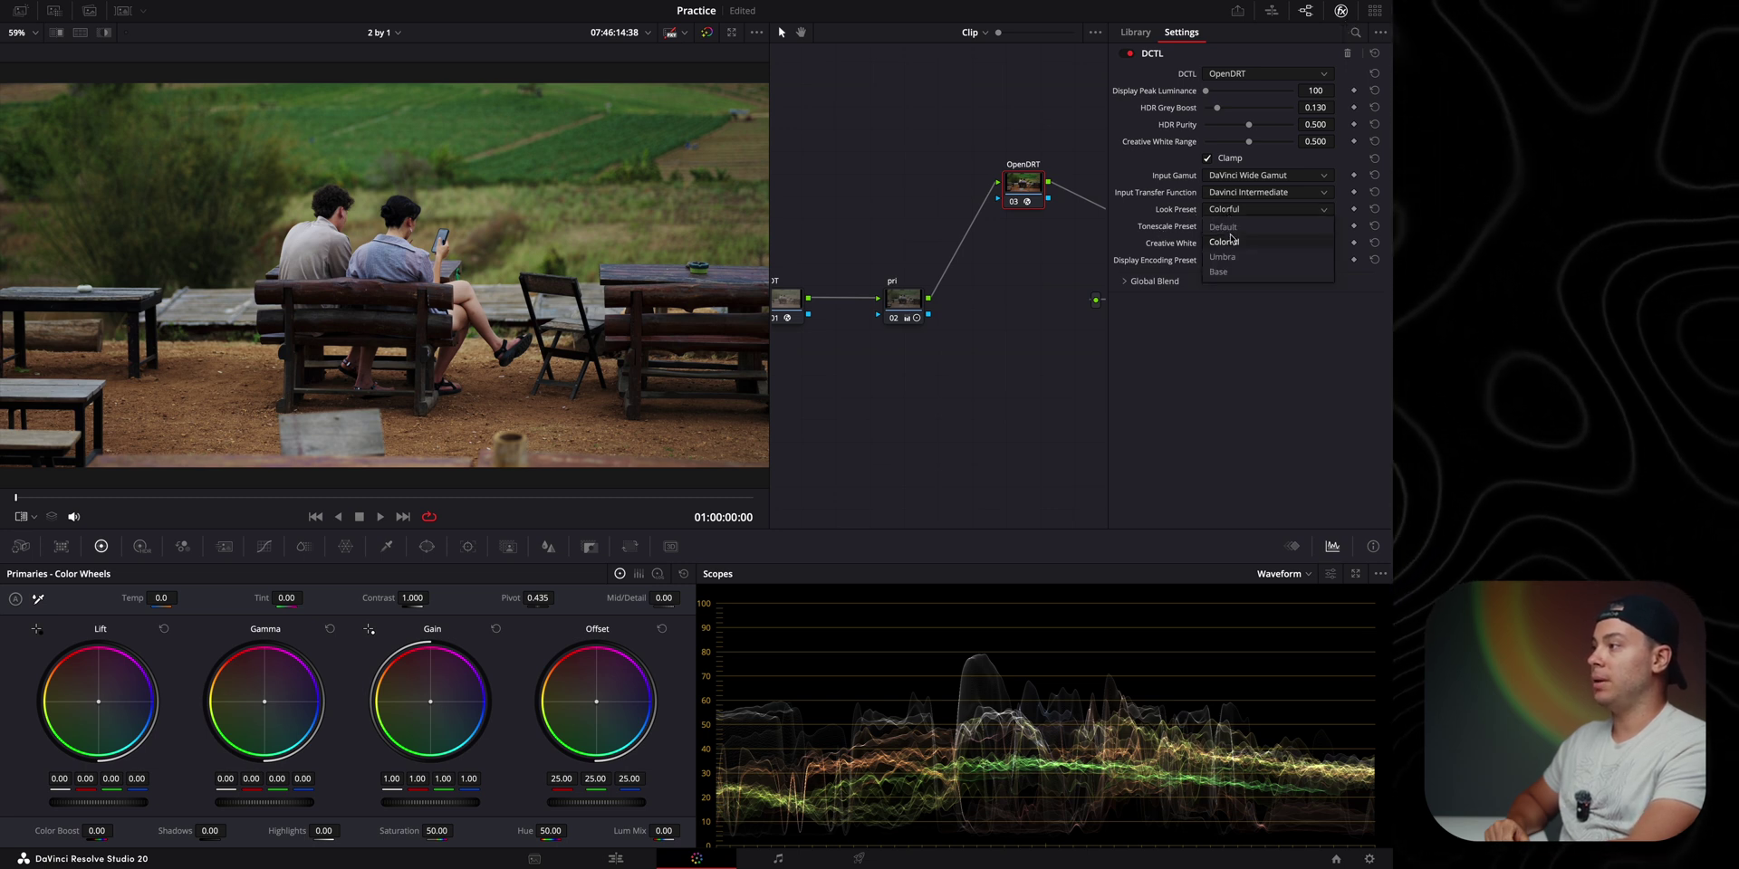
pyautogui.click(1224, 226)
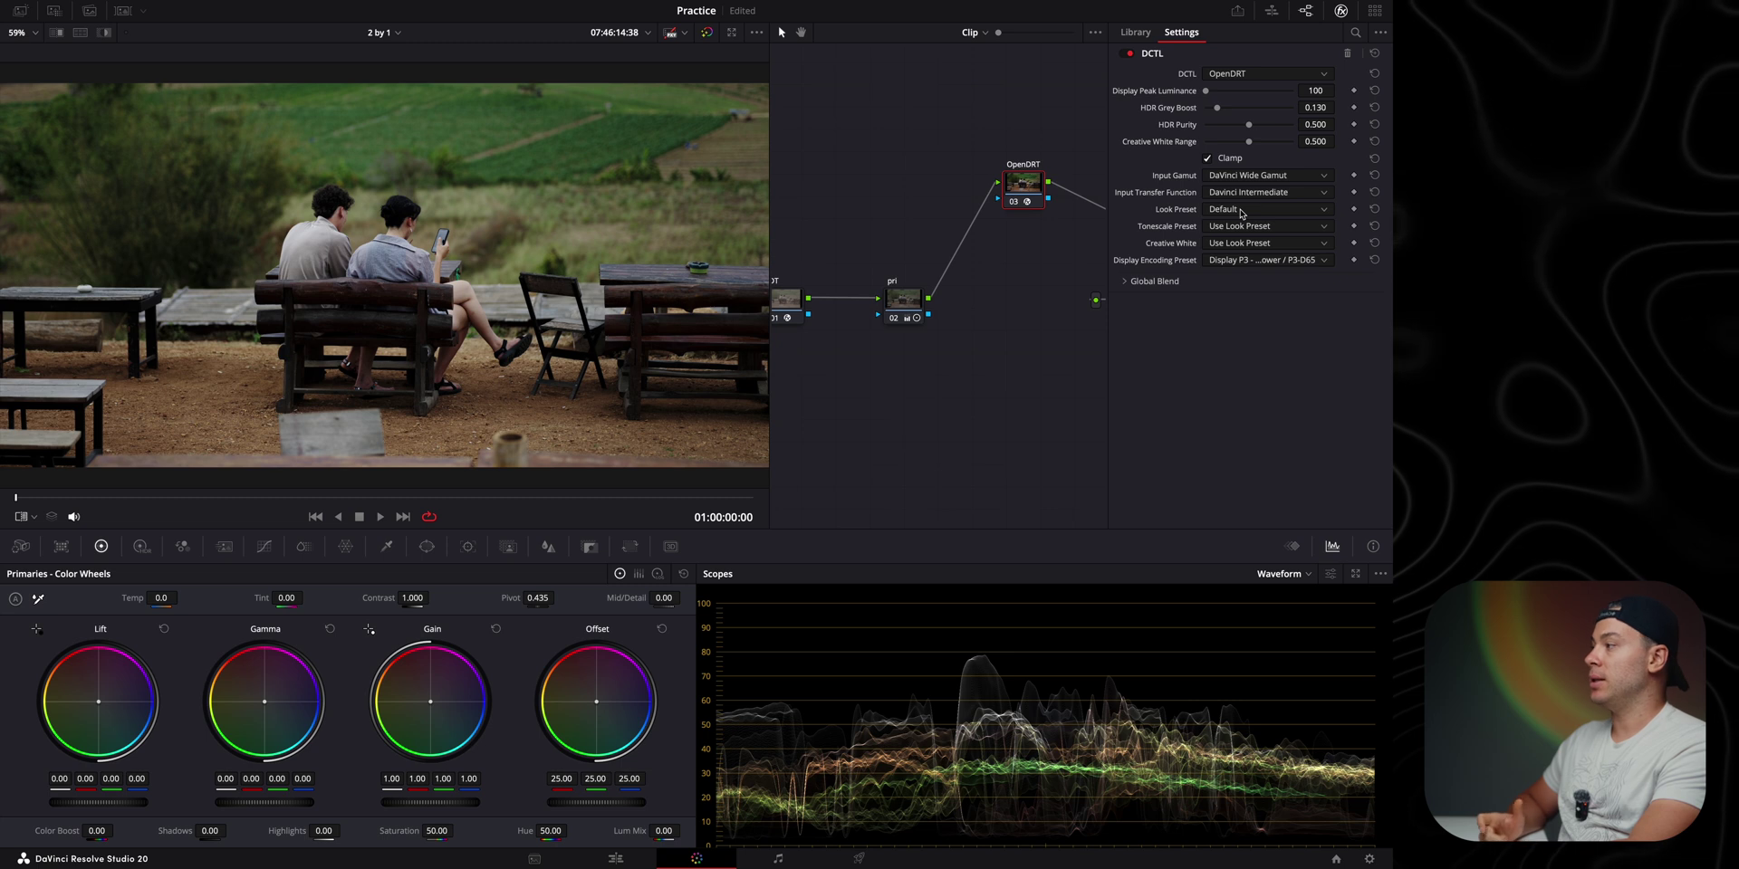
pyautogui.click(1241, 213)
pyautogui.click(1243, 242)
pyautogui.click(1241, 213)
pyautogui.click(1225, 256)
pyautogui.click(1242, 214)
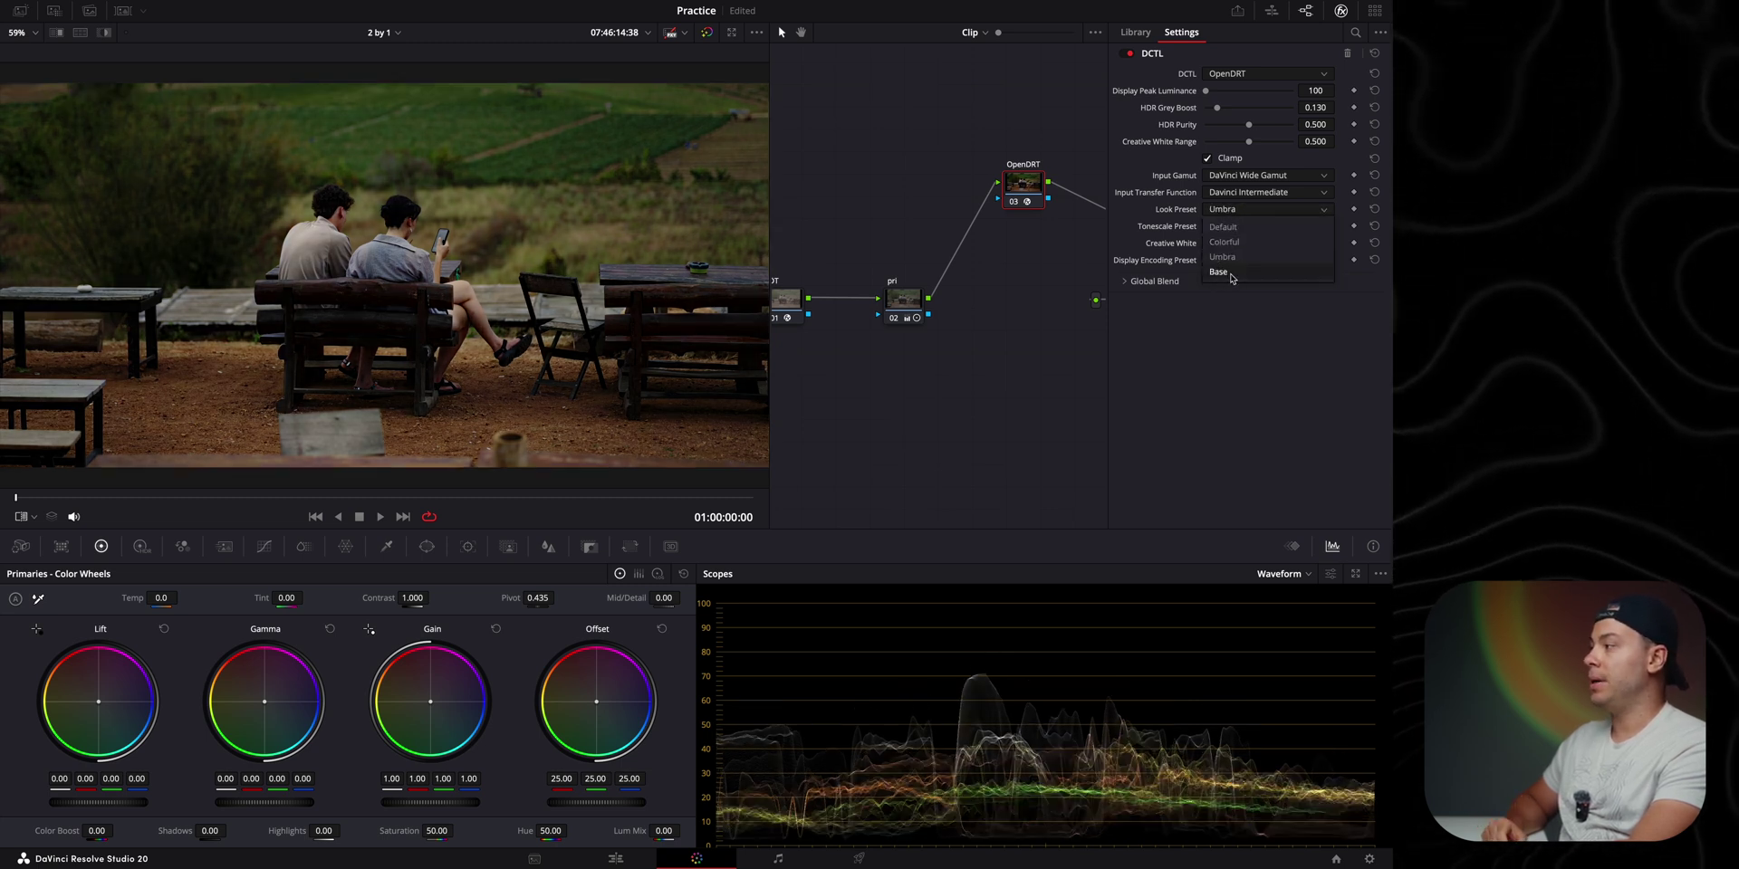
pyautogui.click(1233, 275)
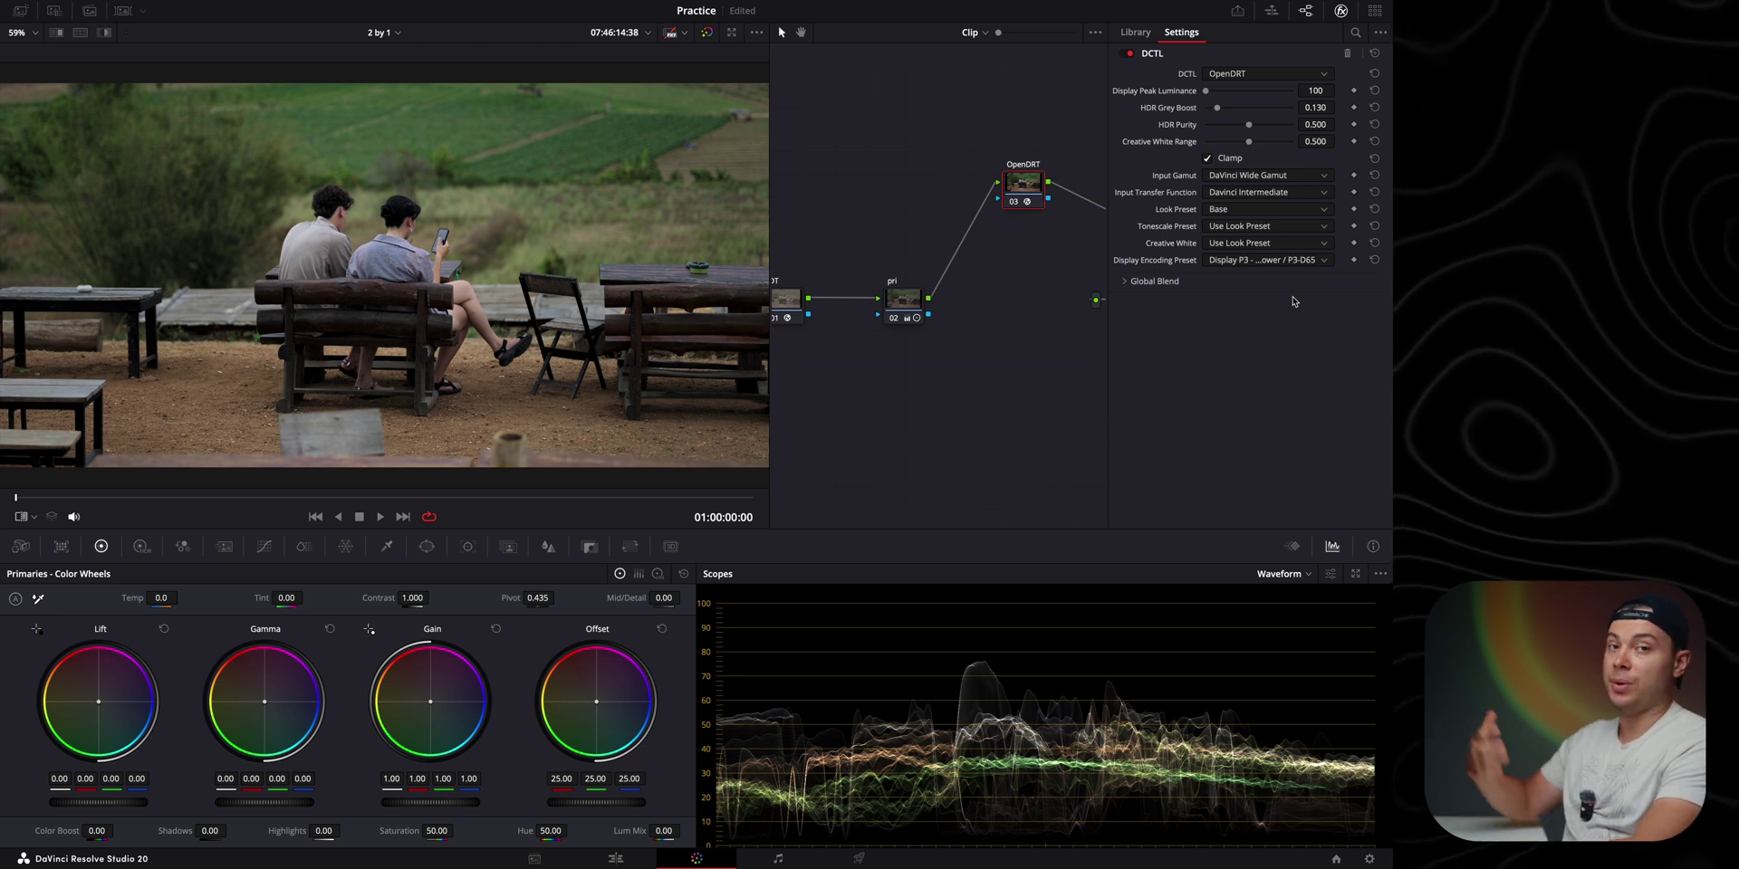
# Try the High-Contrast and Low-Contrast tonescale presets, ending on Low-Contrast.
pyautogui.click(1266, 226)
pyautogui.click(1236, 259)
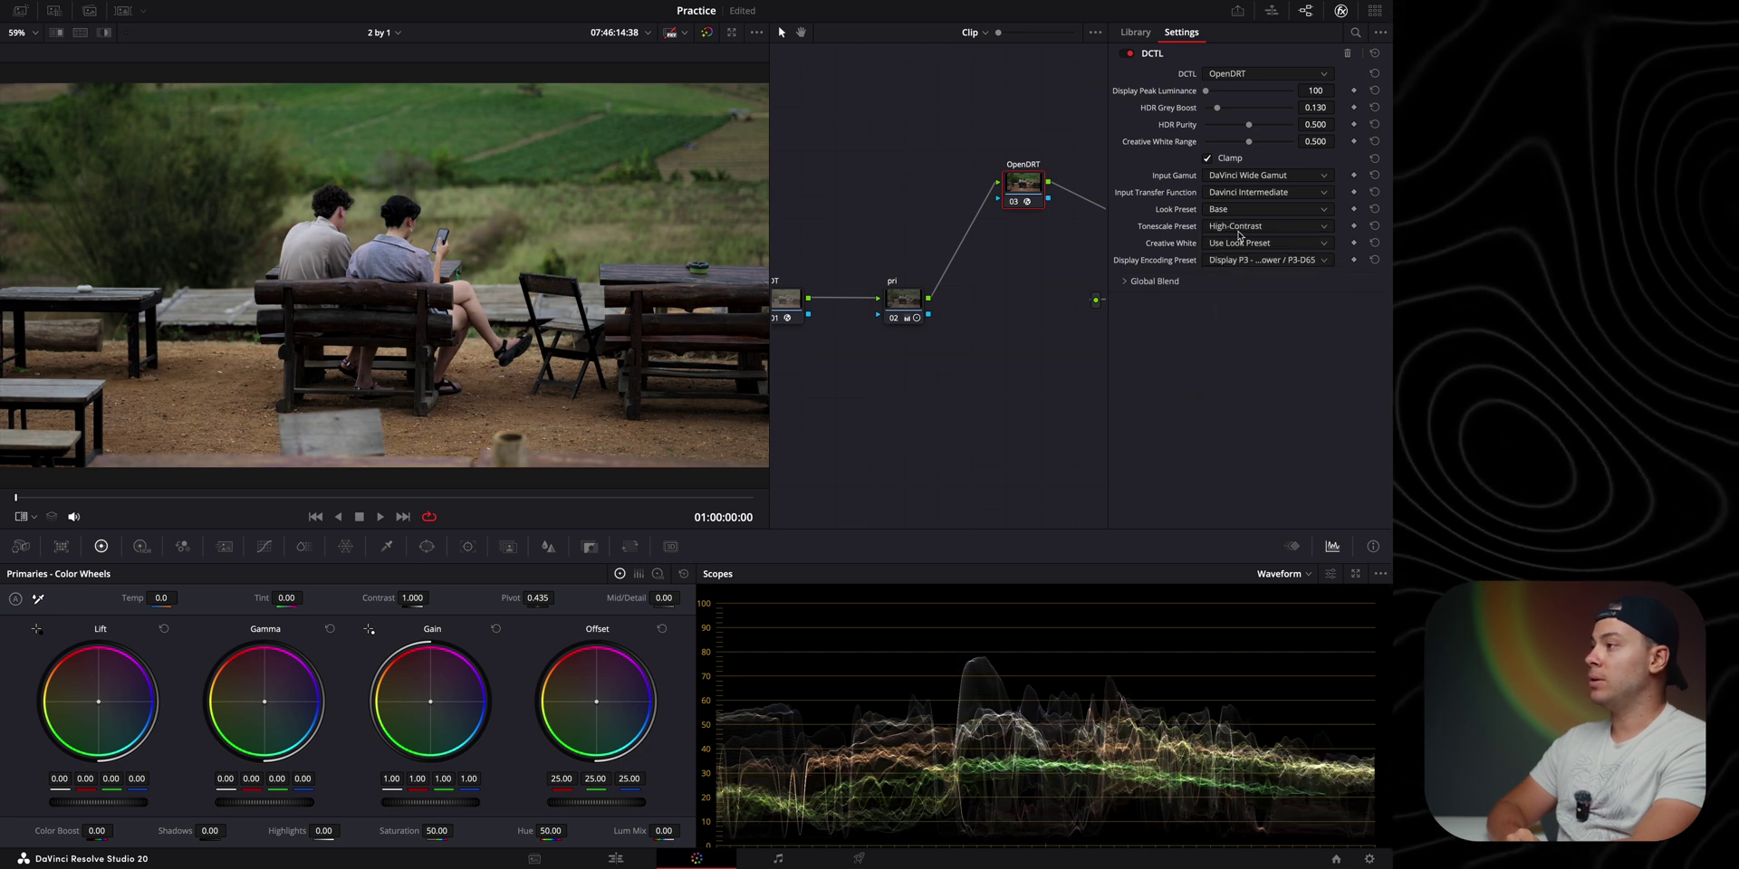
pyautogui.click(1238, 229)
pyautogui.click(1250, 273)
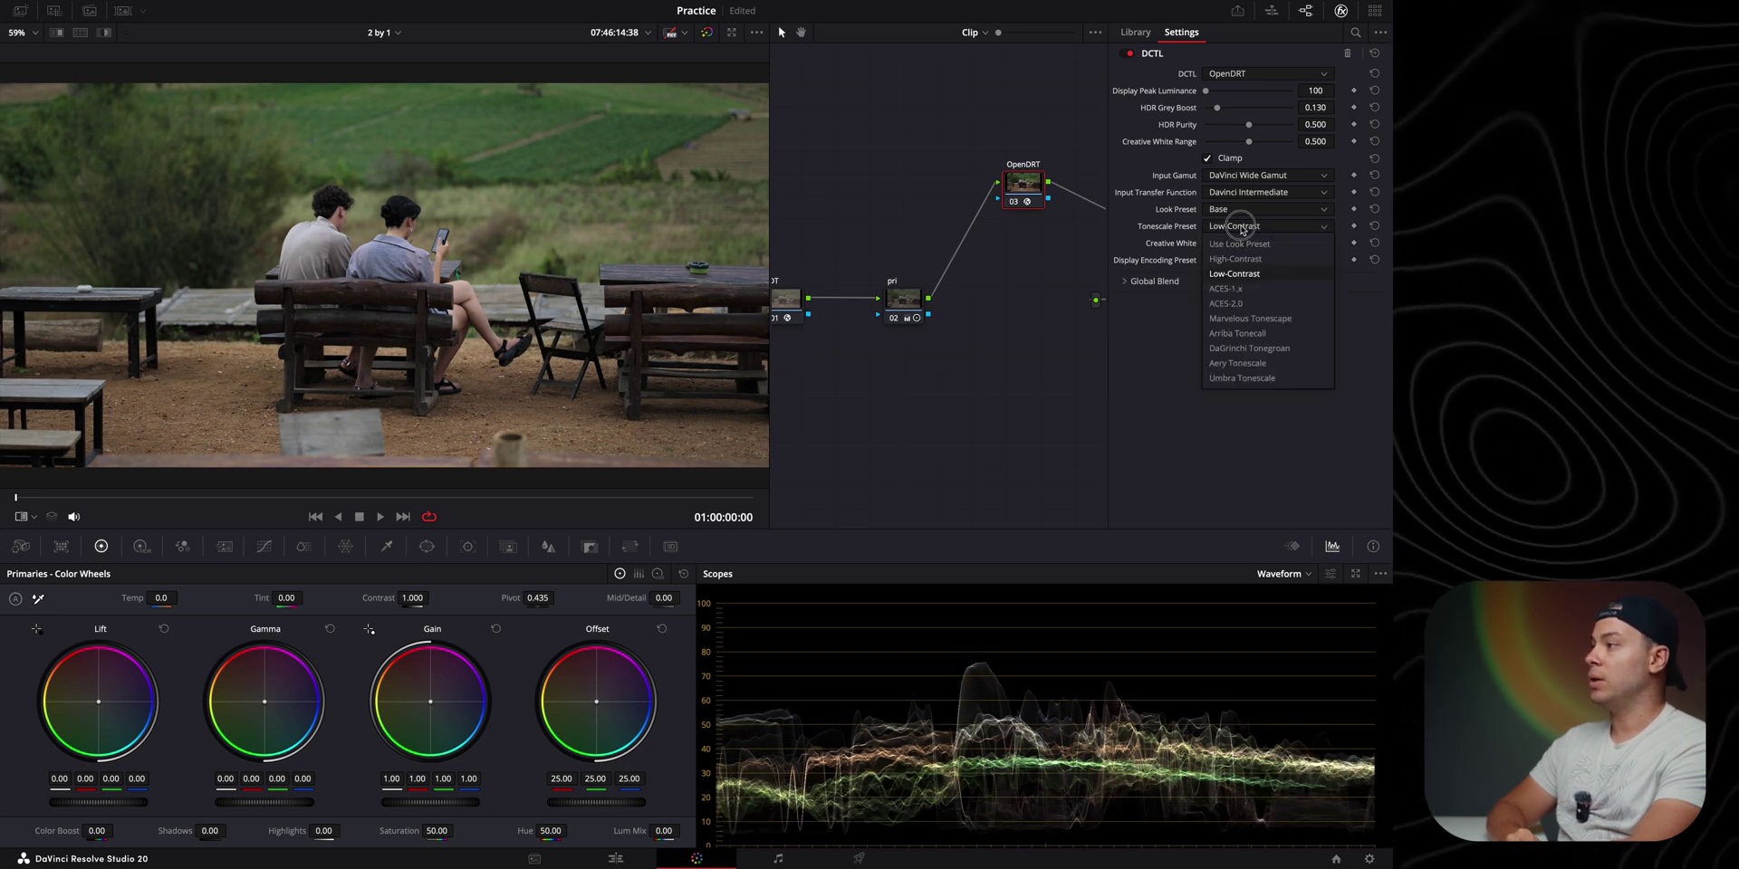
pyautogui.click(1235, 259)
pyautogui.click(1266, 226)
pyautogui.click(1250, 273)
# In the enlarged viewer, try the Arriba then Aery tonescale presets and set creative white to D50.
pyautogui.hotkey('alt', 'f')
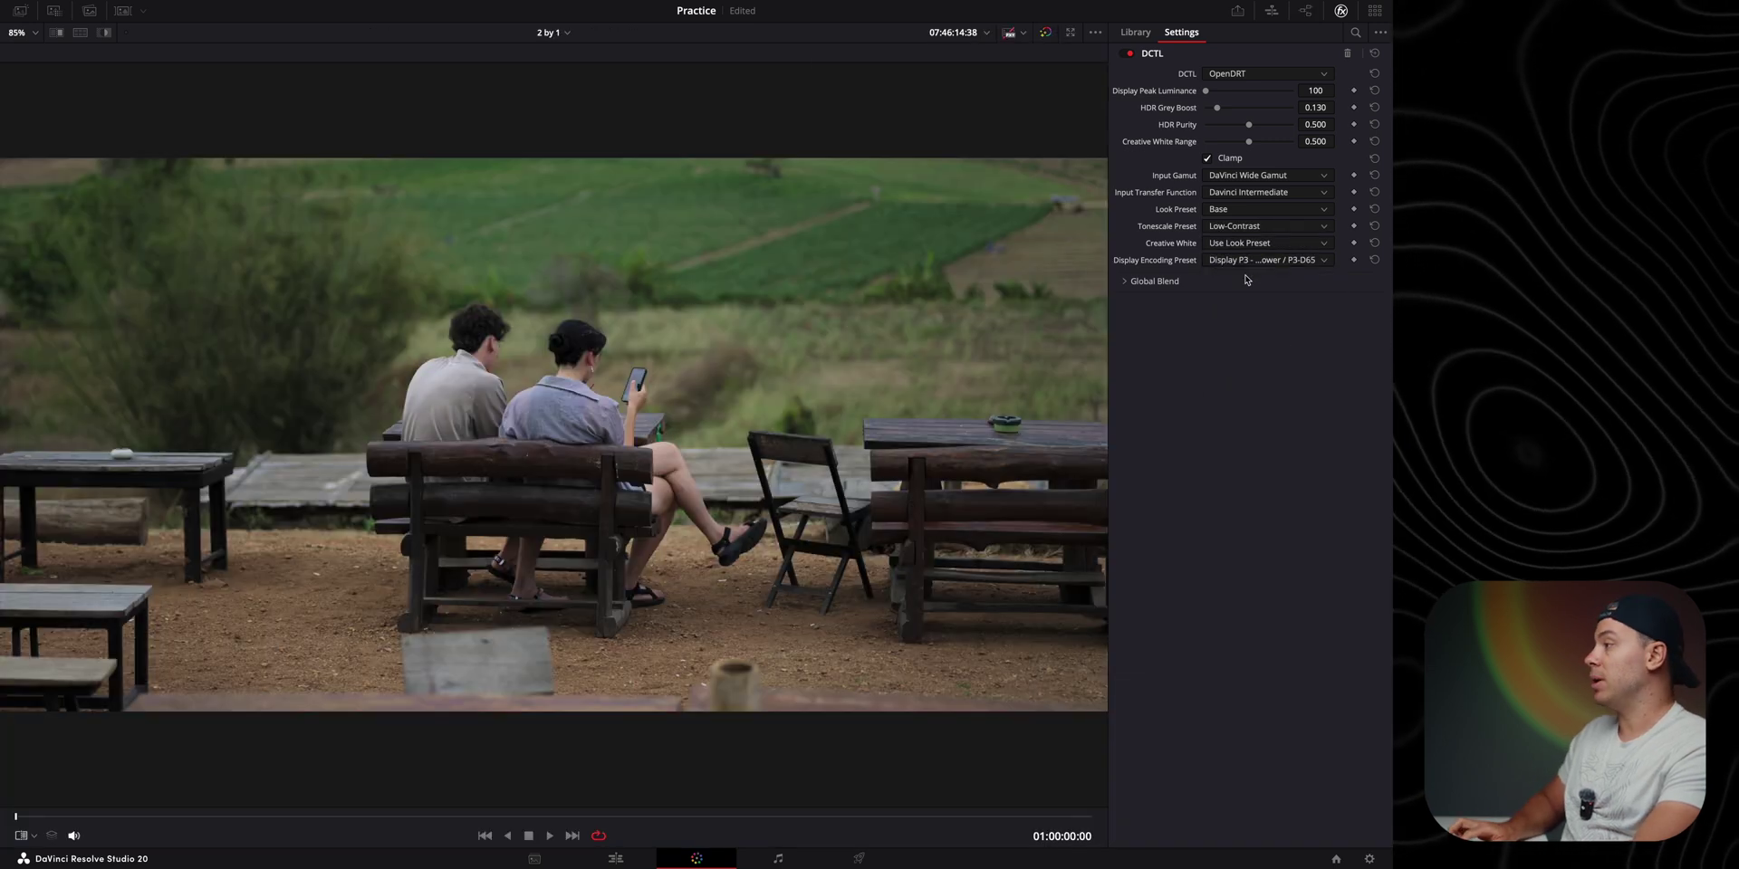
pyautogui.click(1266, 227)
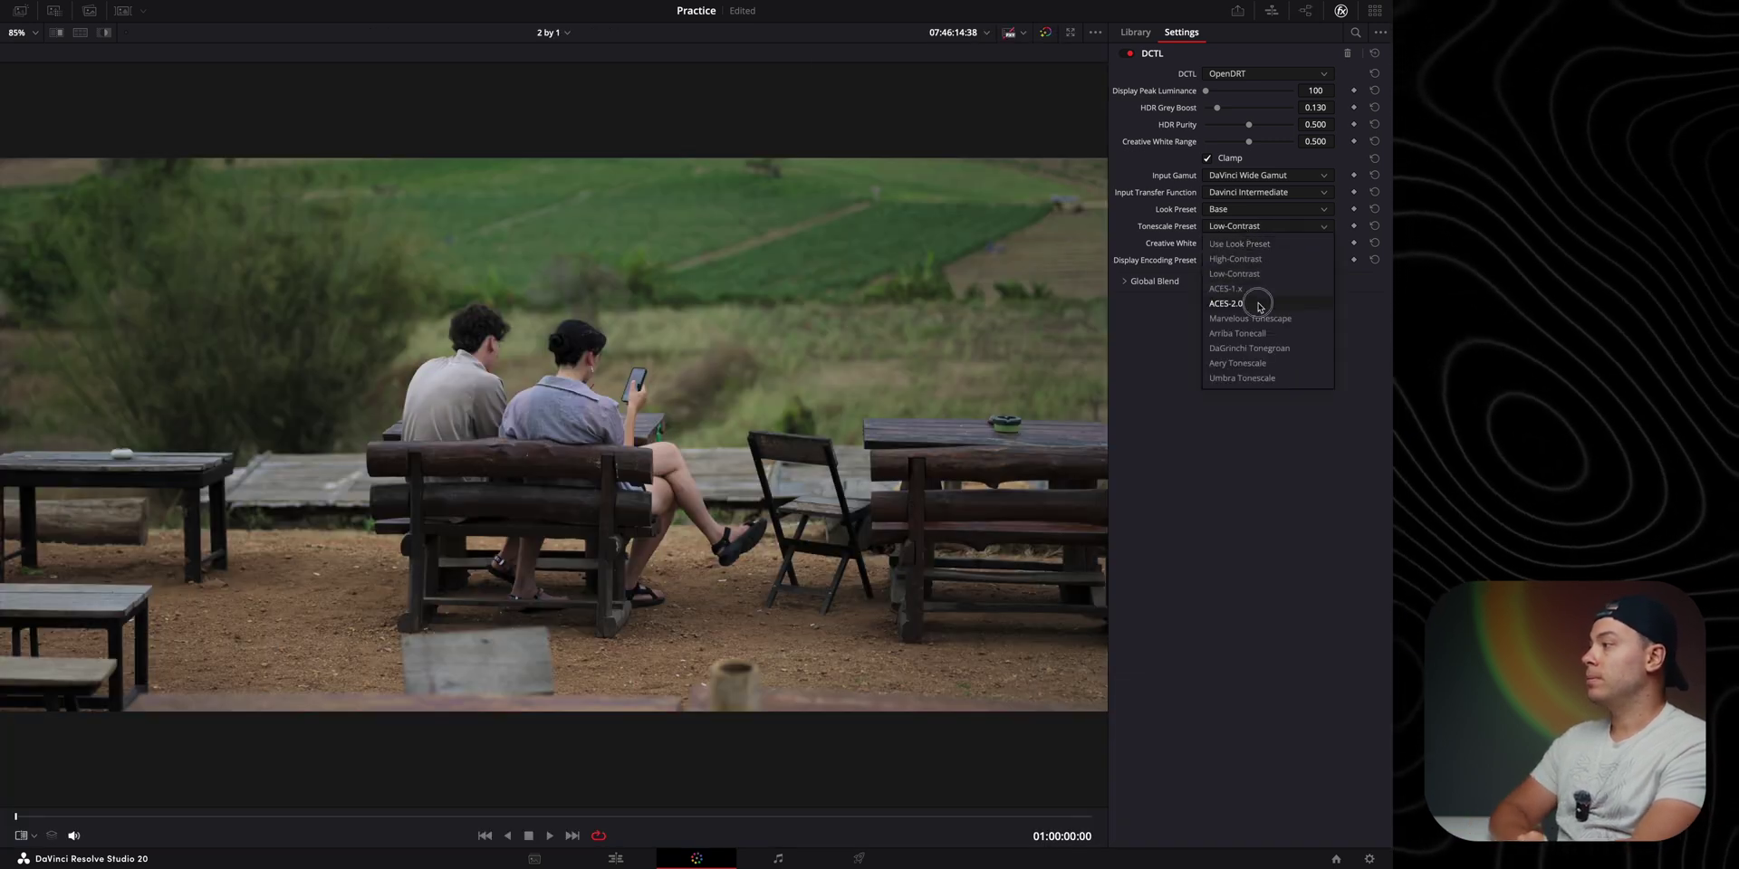
pyautogui.click(1258, 305)
pyautogui.click(1268, 226)
pyautogui.click(1254, 333)
pyautogui.click(1268, 225)
pyautogui.click(1241, 349)
pyautogui.click(1266, 242)
pyautogui.click(1245, 322)
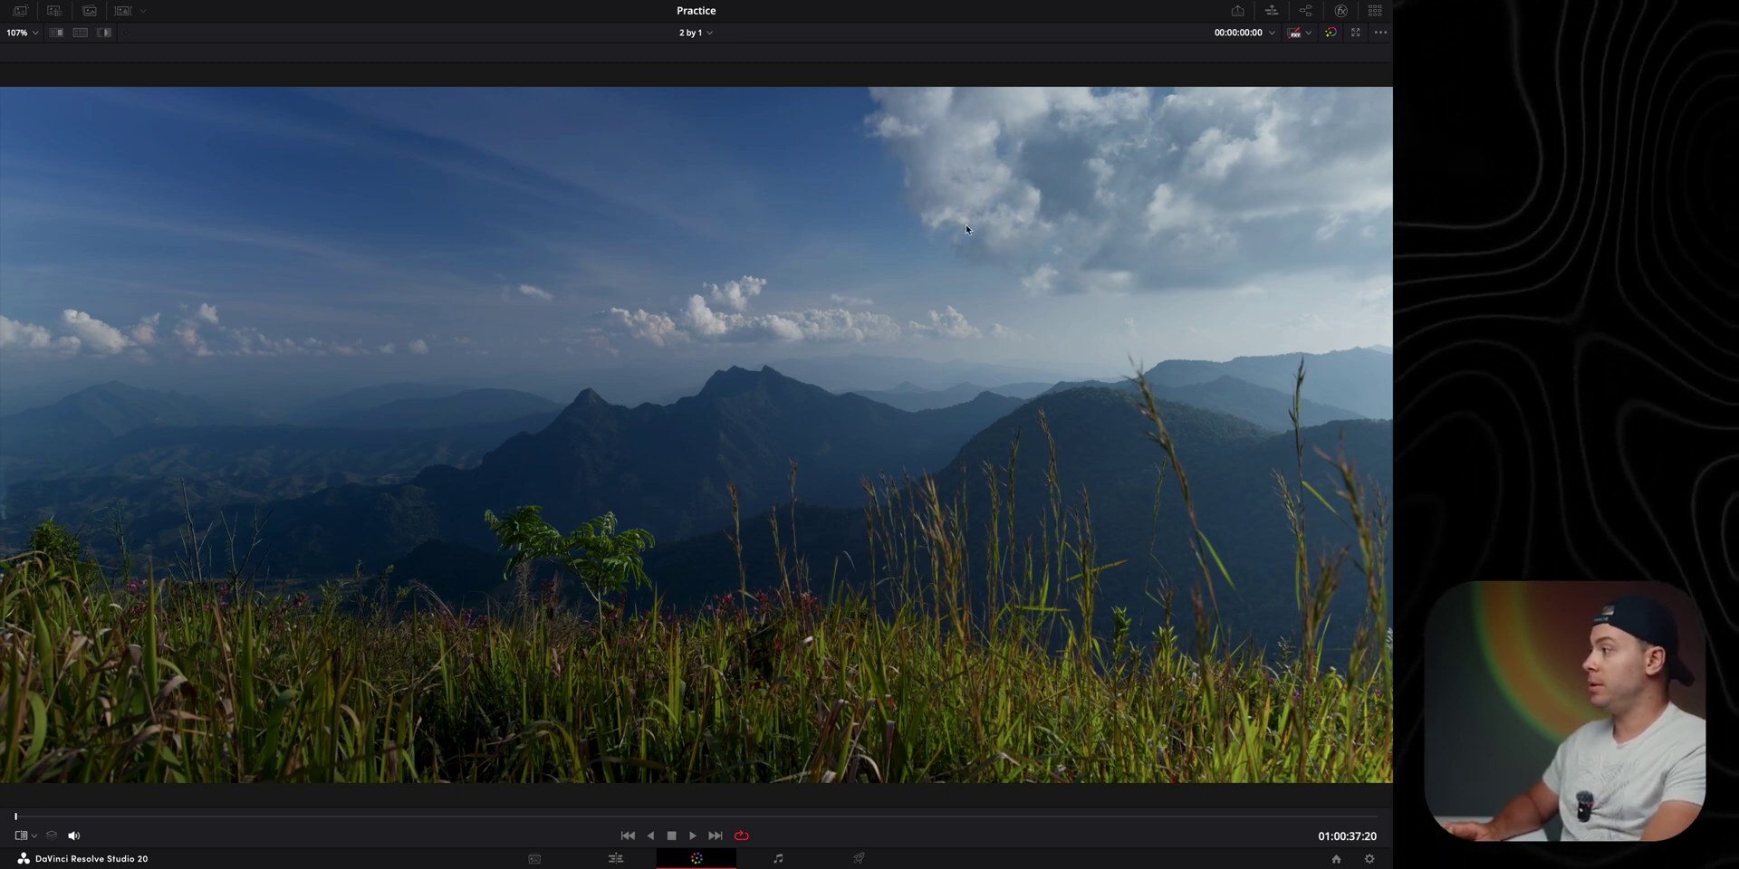
# Wipe the mountain clip against its reference still several times, ending with the comparison on.
pyautogui.hotkey('ctrl', 'w')
pyautogui.hotkey('ctrl', 'w')
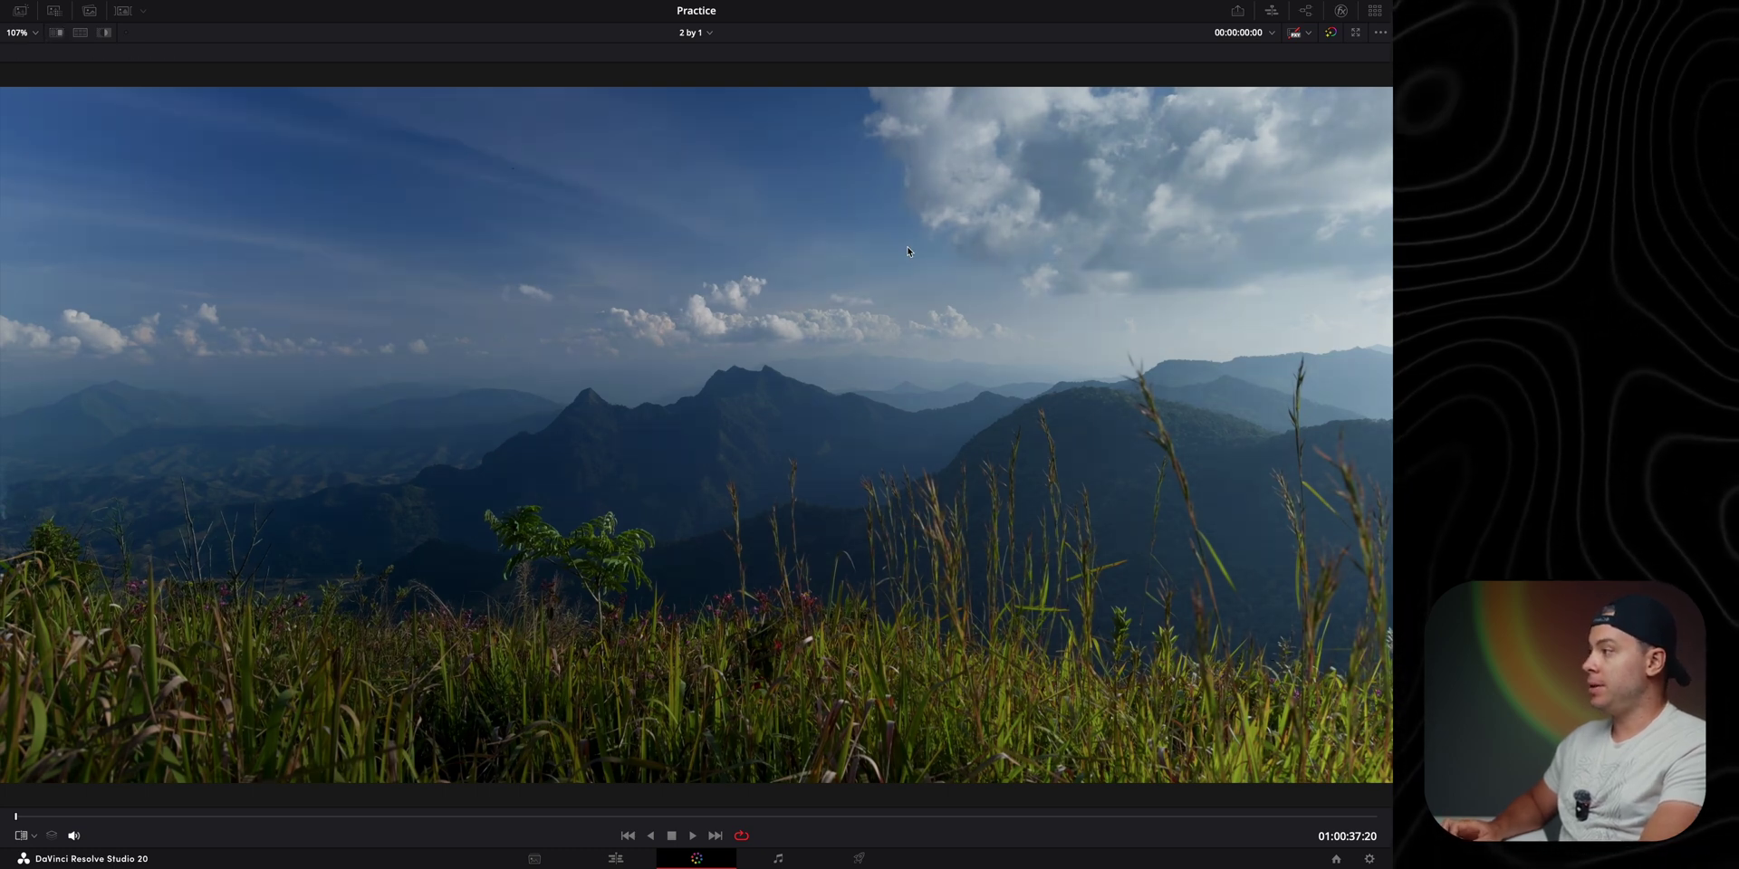
pyautogui.hotkey('ctrl', 'w')
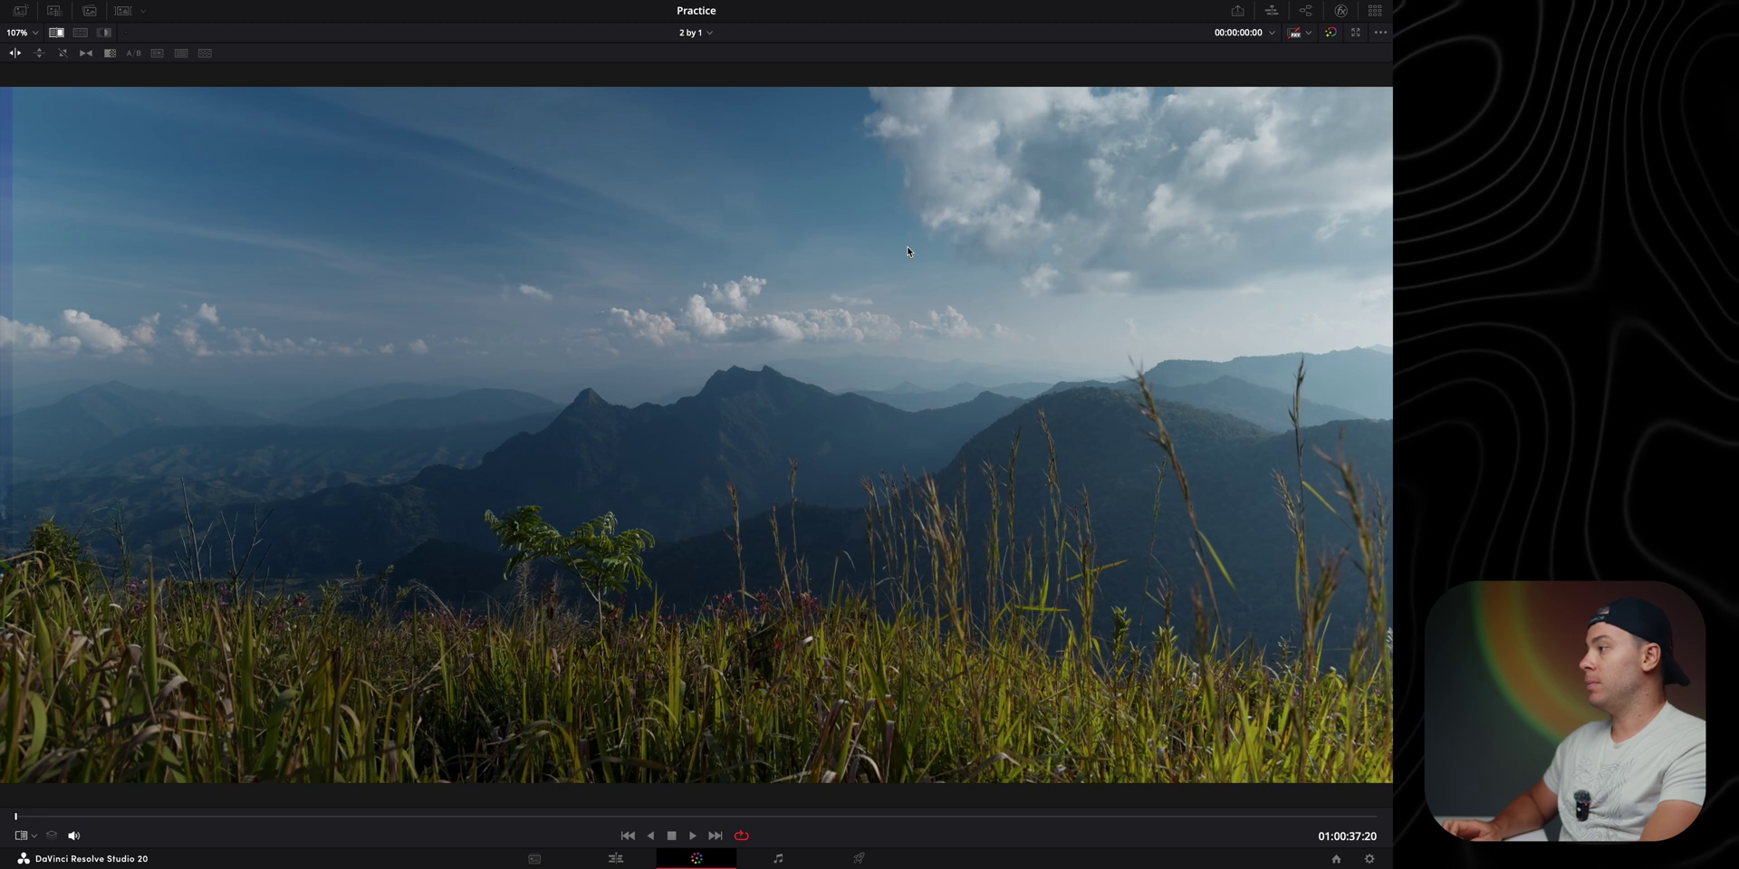
pyautogui.hotkey('ctrl', 'w')
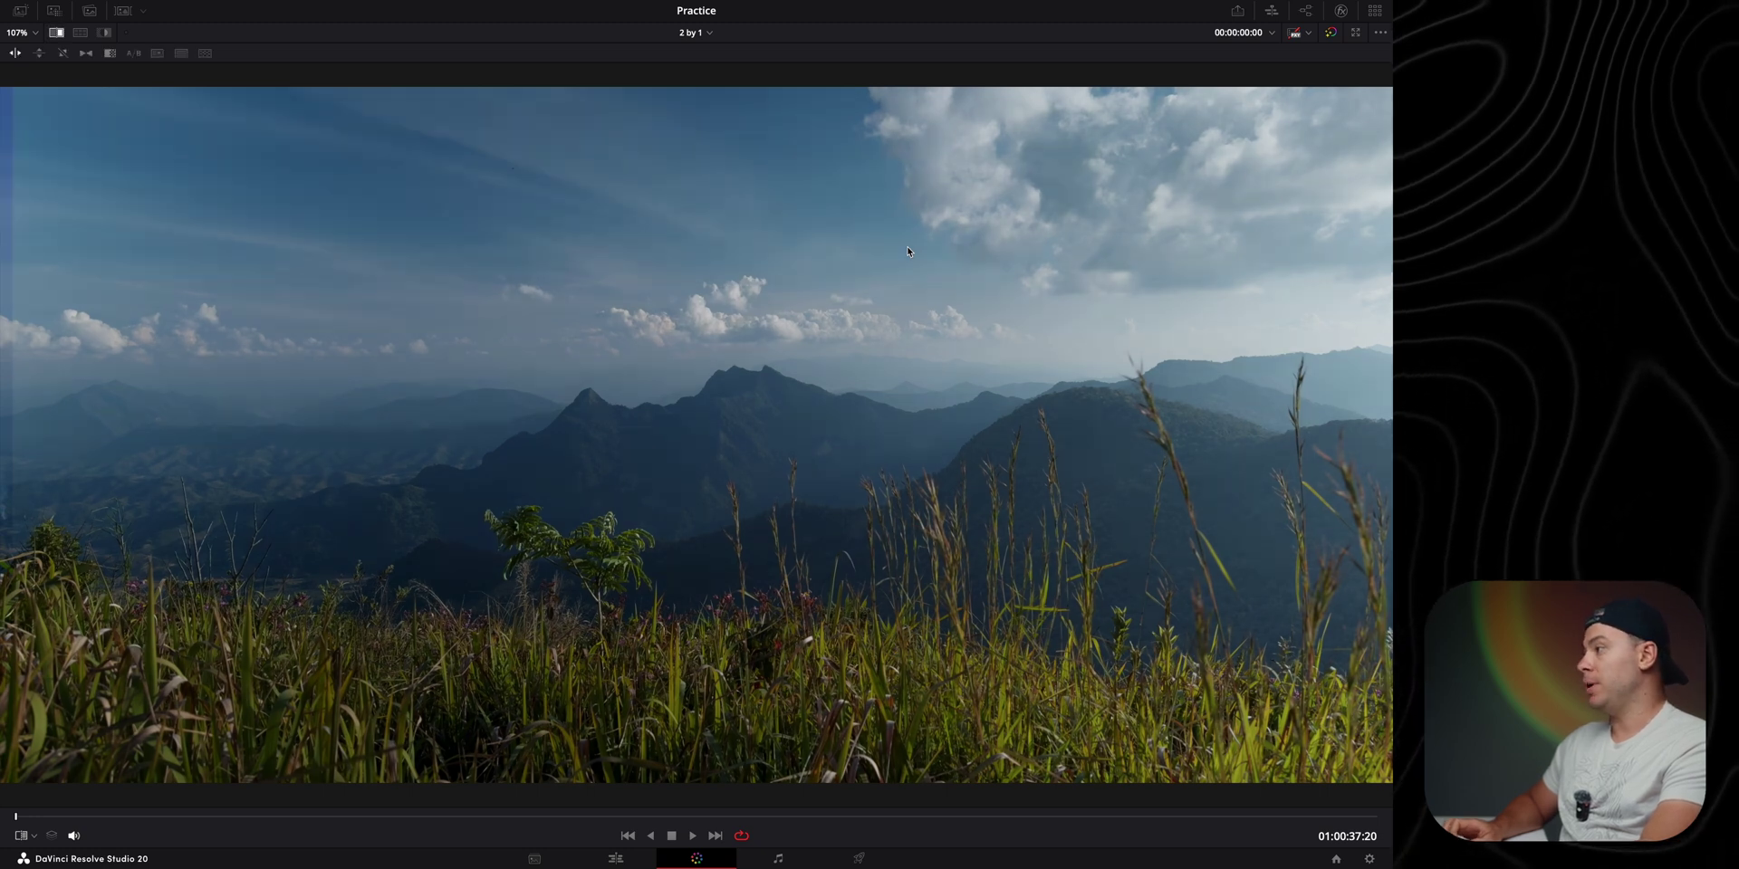
pyautogui.hotkey('ctrl', 'w')
pyautogui.hotkey('ctrl', 'w')
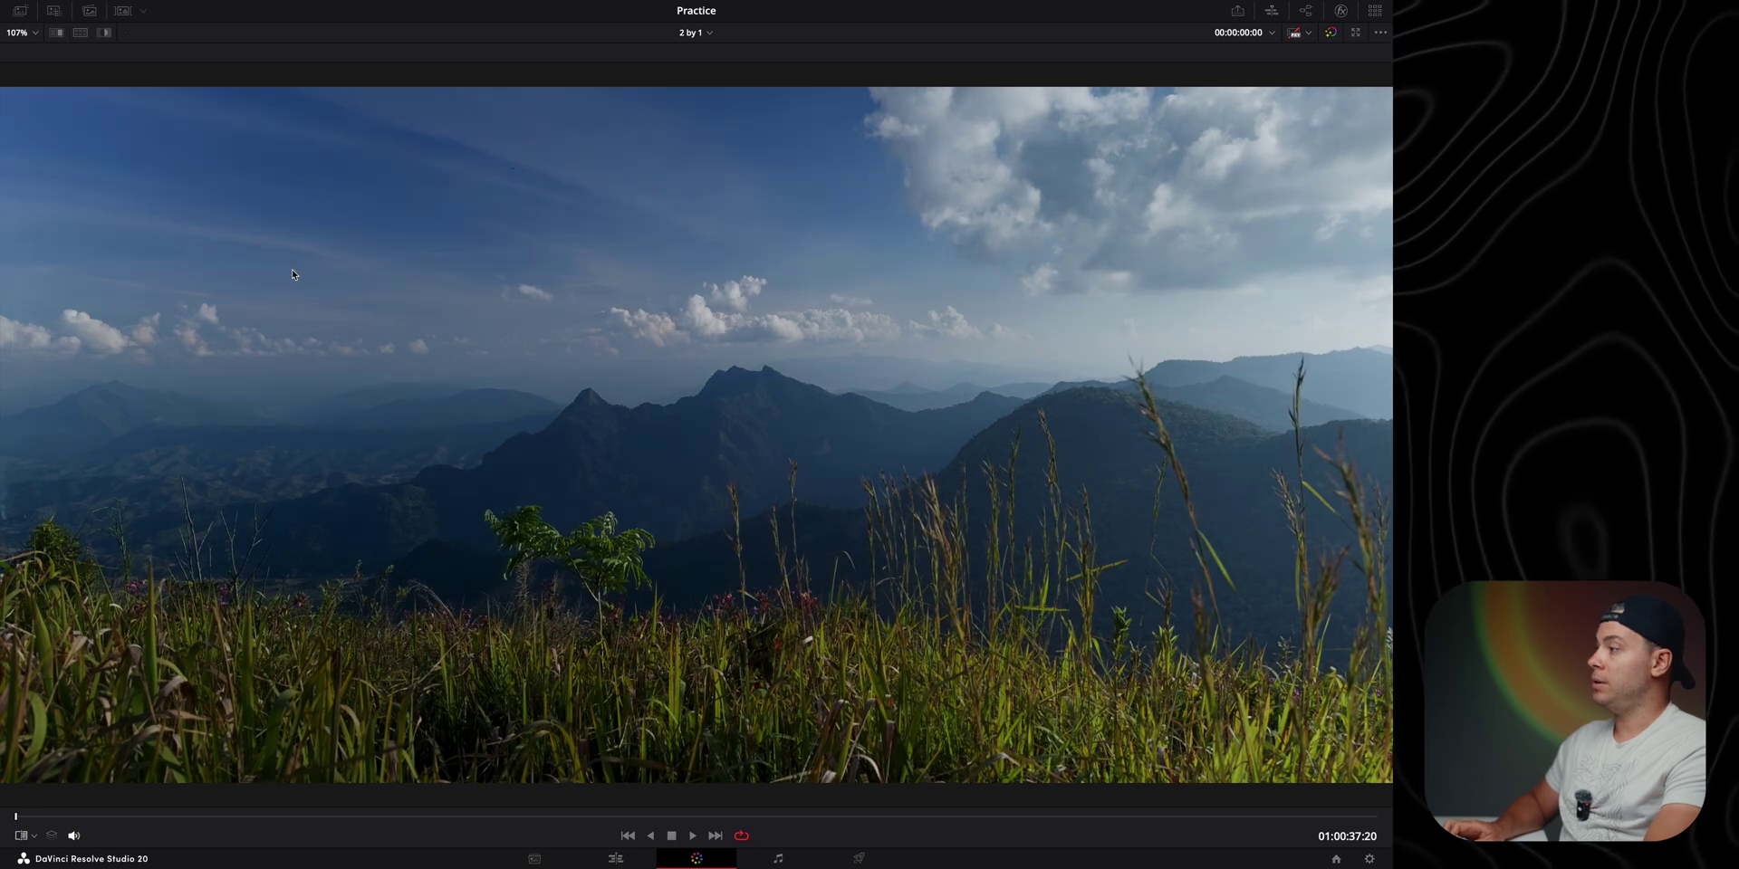
pyautogui.hotkey('ctrl', 'w')
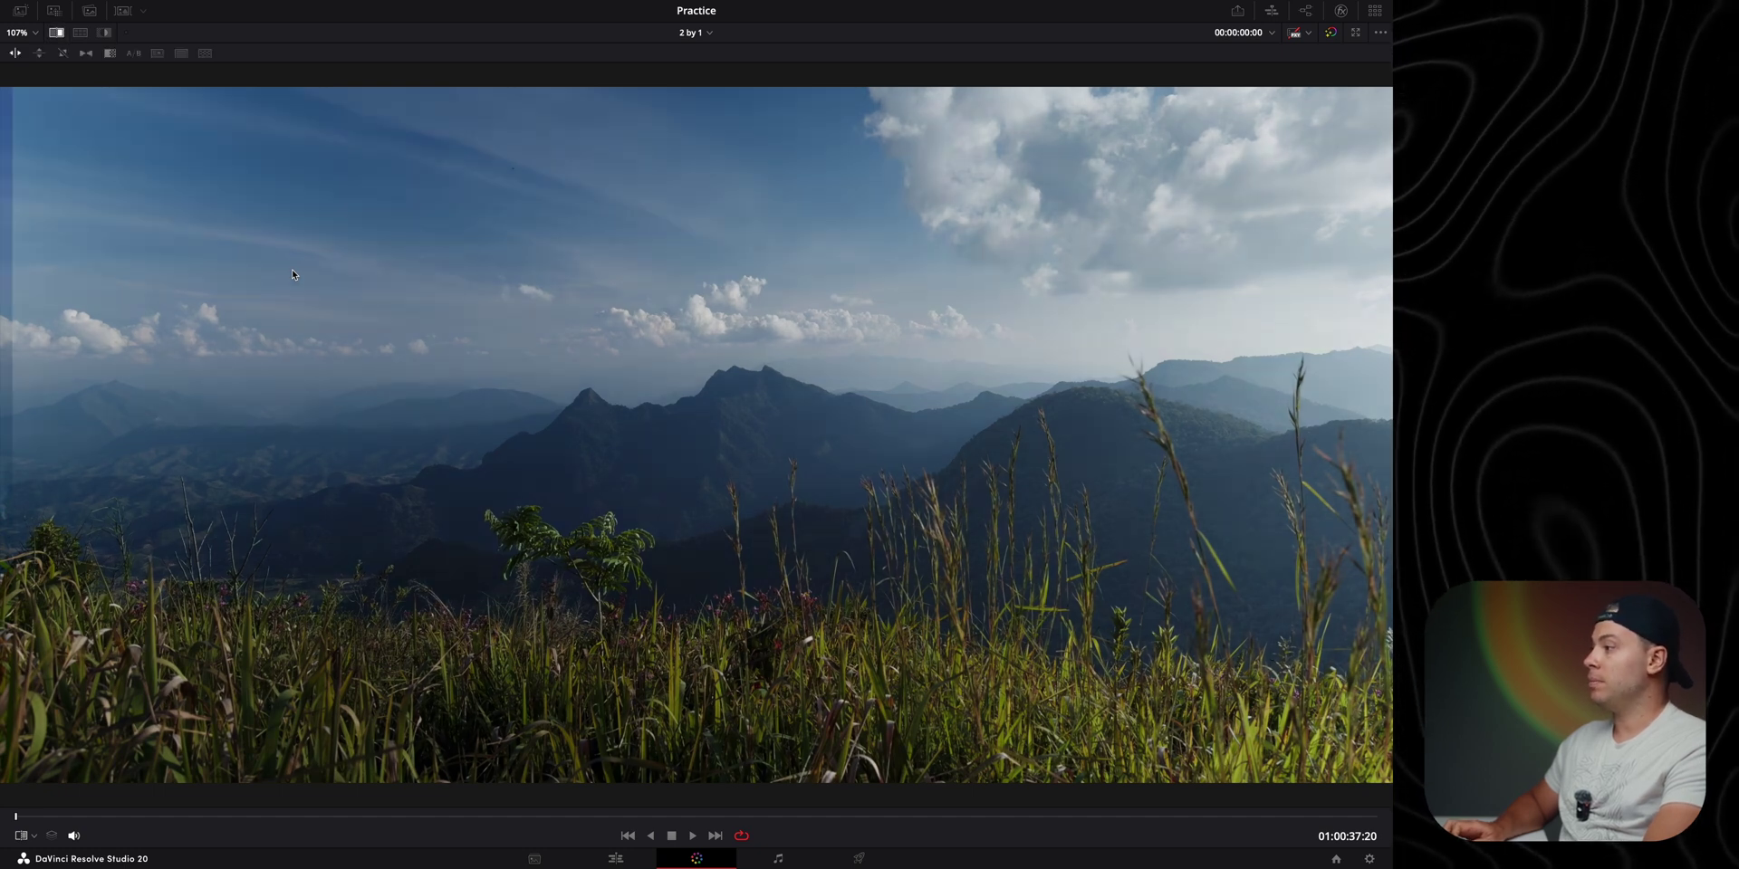
pyautogui.hotkey('ctrl', 'w')
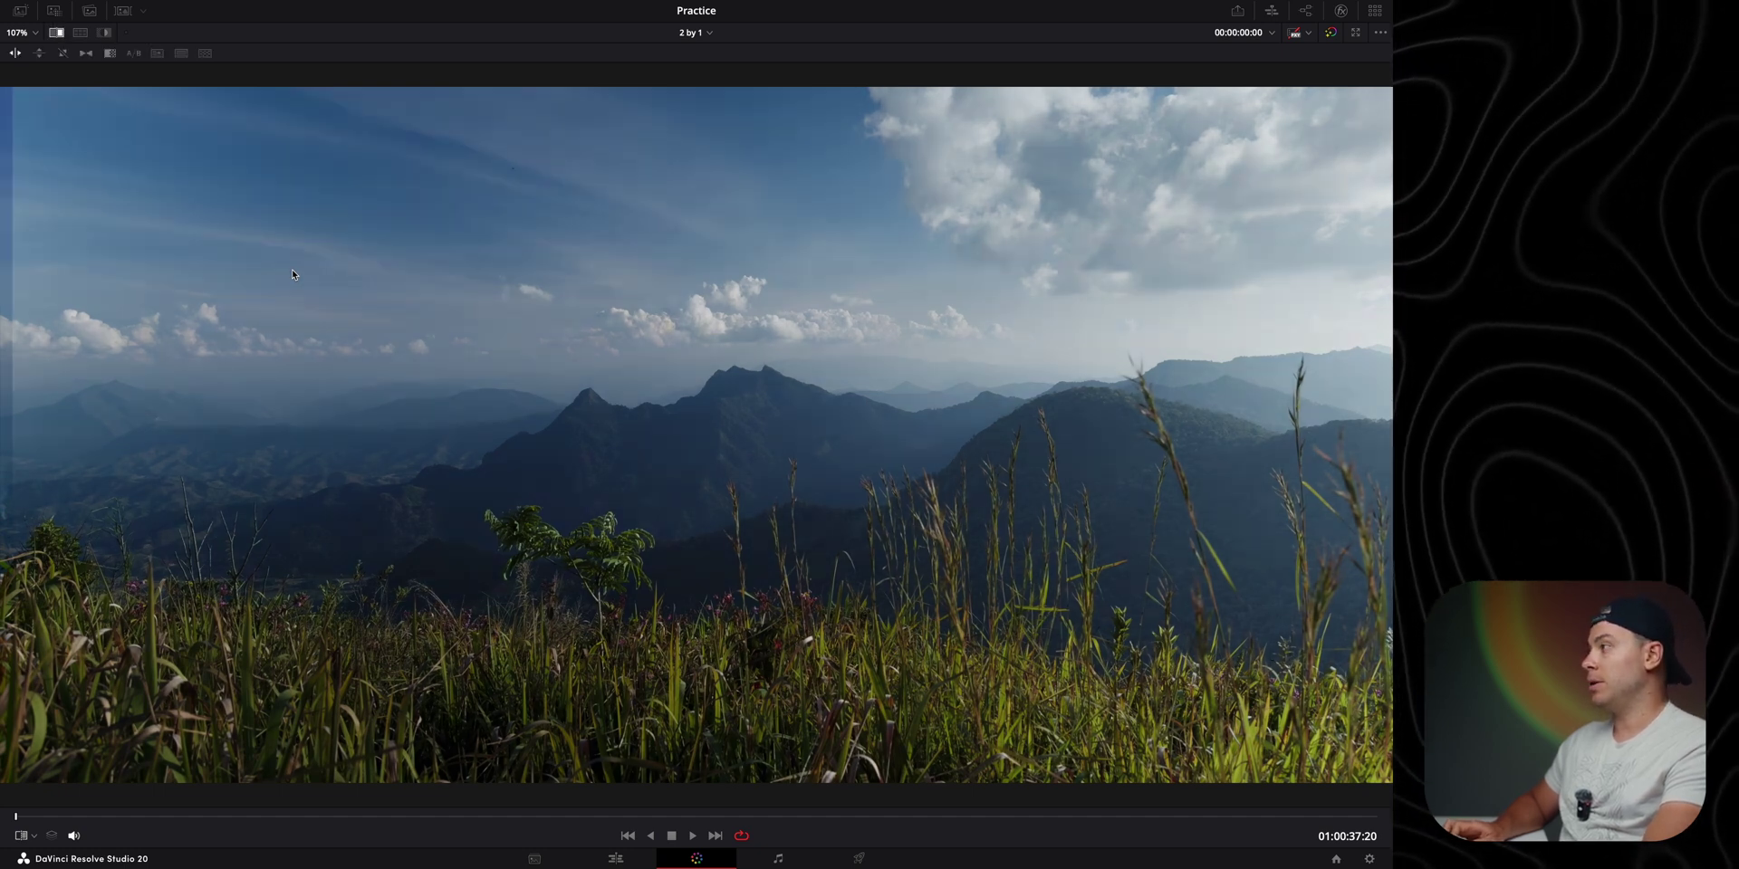
# Show the three mountain-landscape versions in split screen with Ctrl+Alt+W.
pyautogui.hotkey('ctrl', 'alt', 'w')
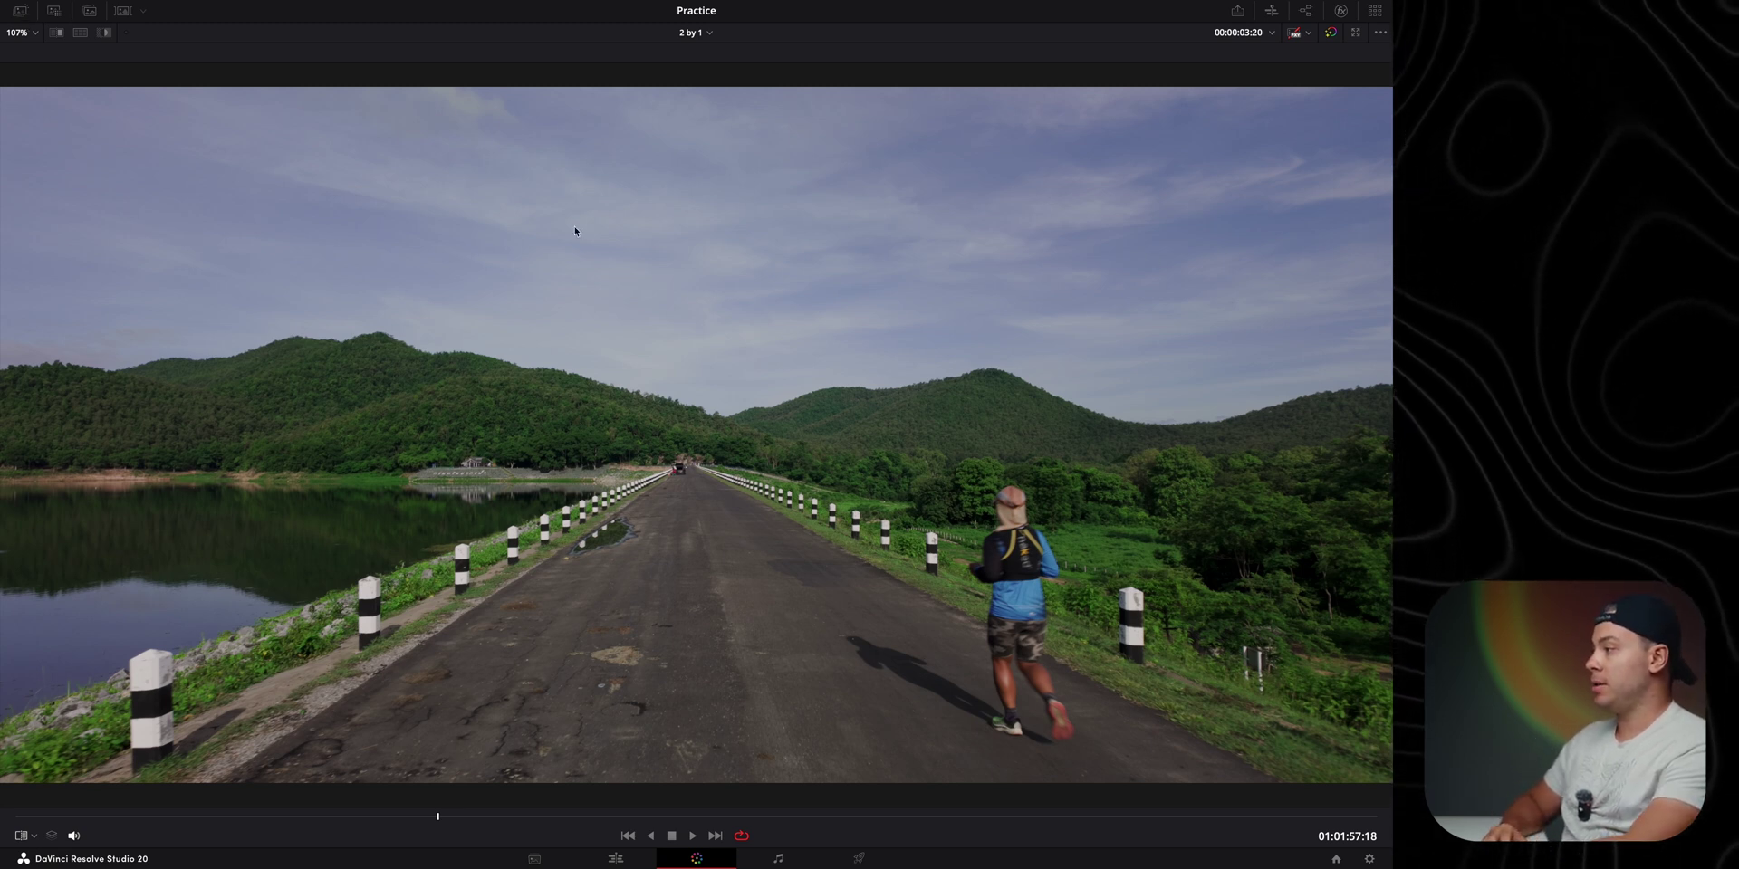
# Wipe the runner grade against the still while zooming, then toggle the grade off and on.
pyautogui.hotkey('ctrl', 'w')
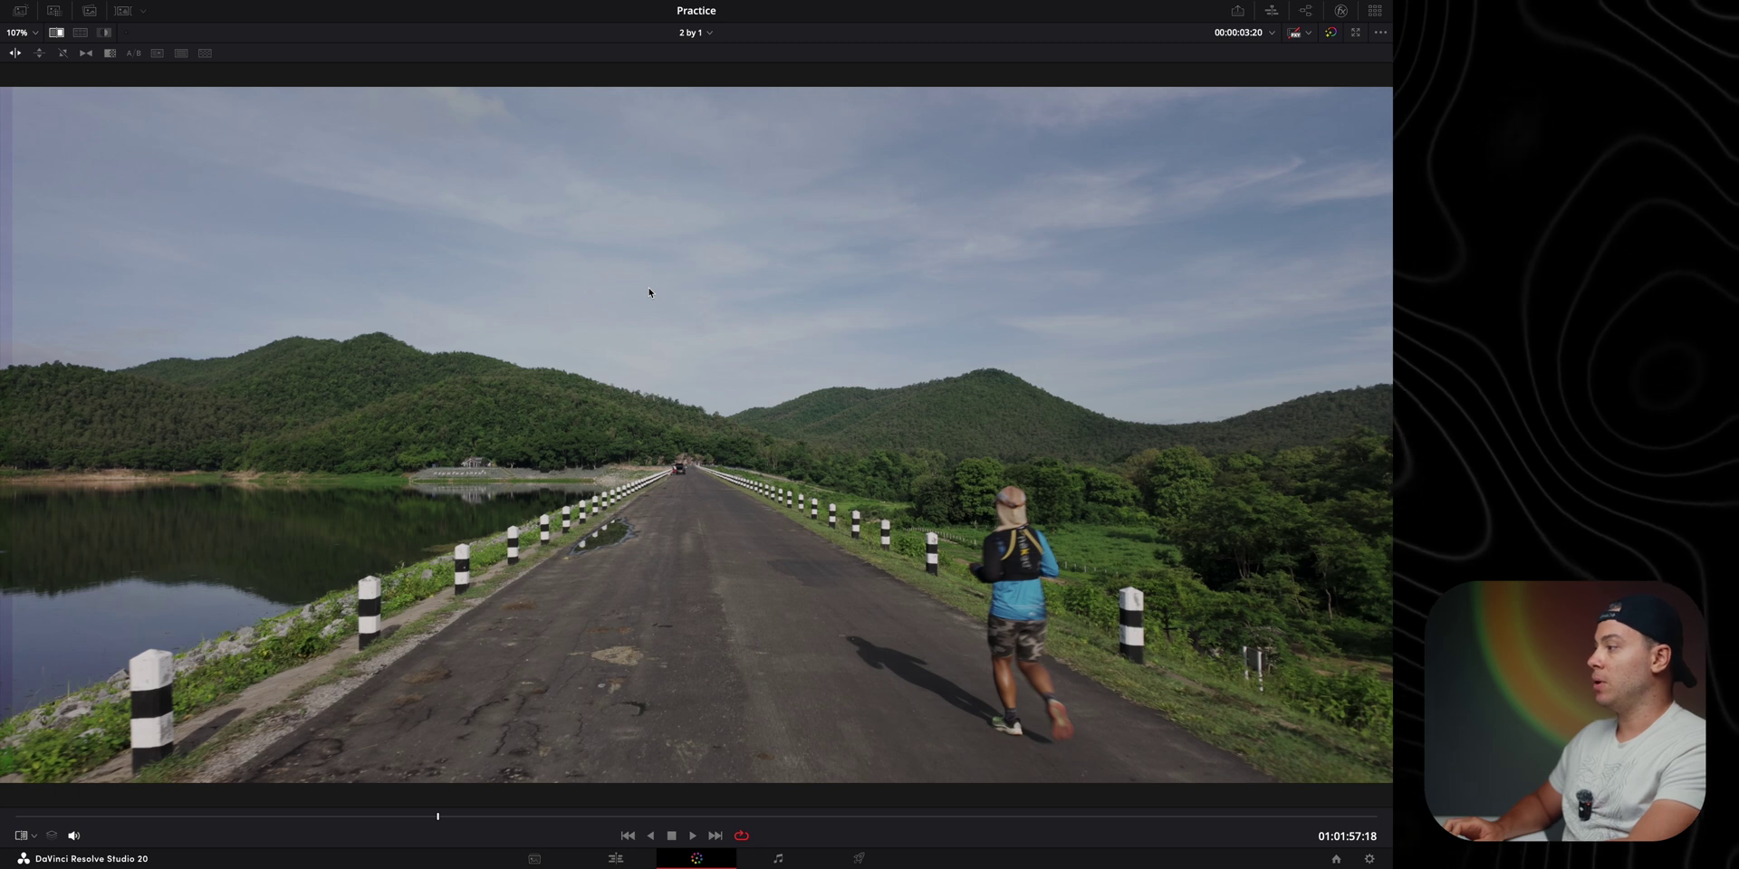
pyautogui.scroll(6, 1106, 584)
pyautogui.scroll(-5, 928, 387)
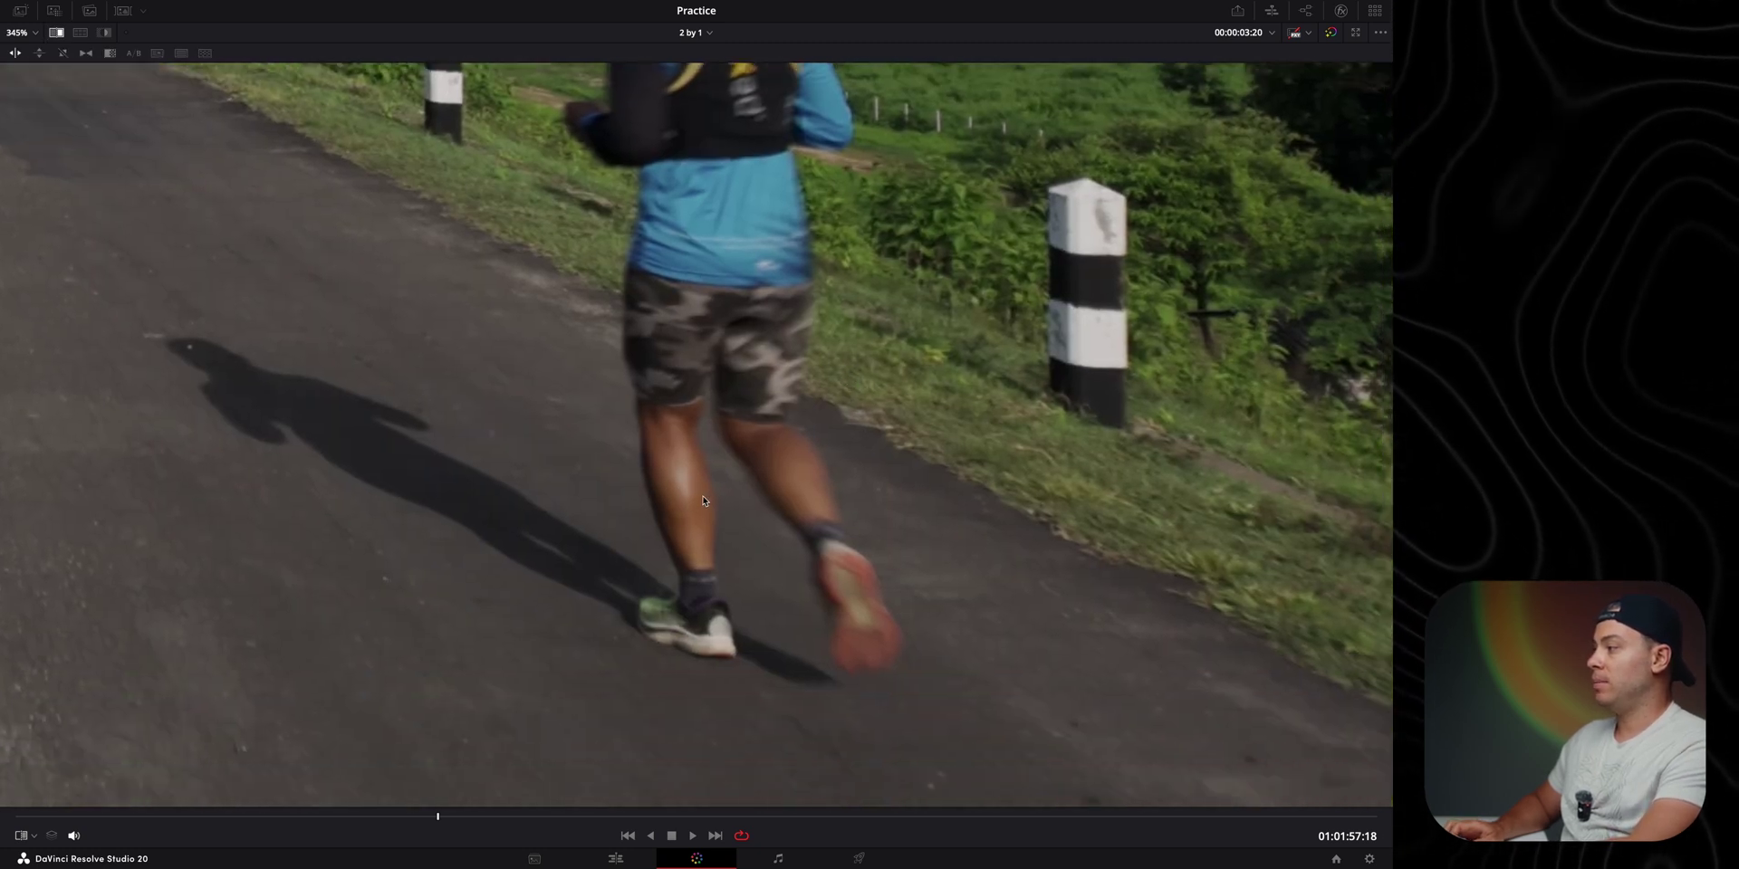
pyautogui.hotkey('ctrl', 'w')
pyautogui.hotkey('ctrl', 'w')
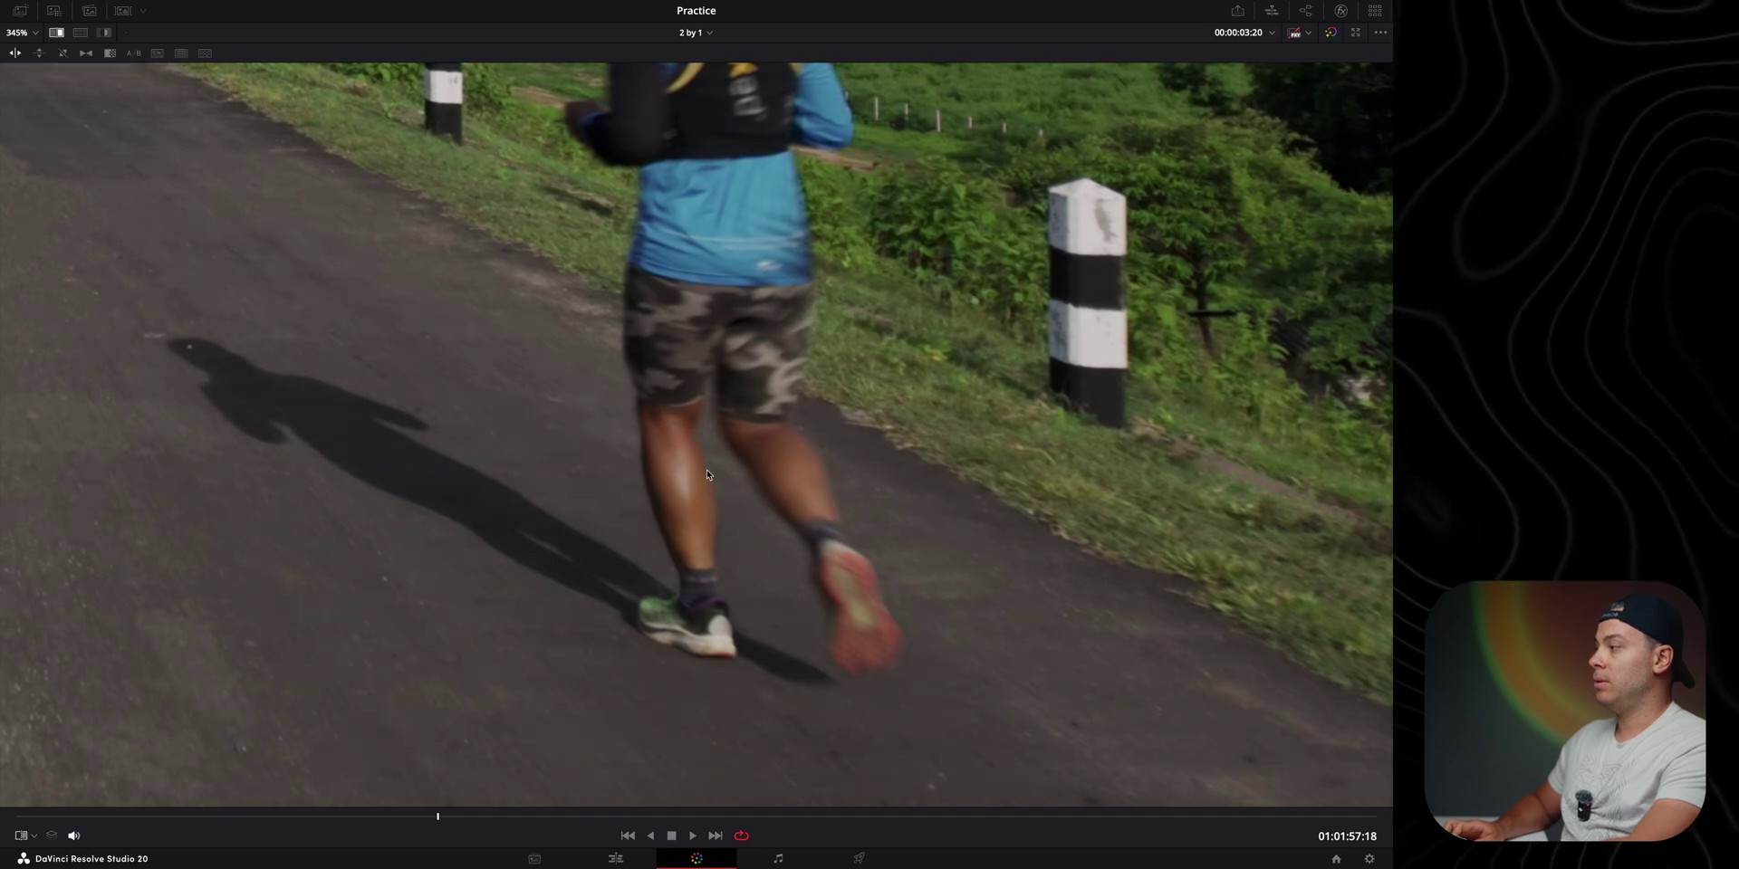
pyautogui.hotkey('ctrl', 'd')
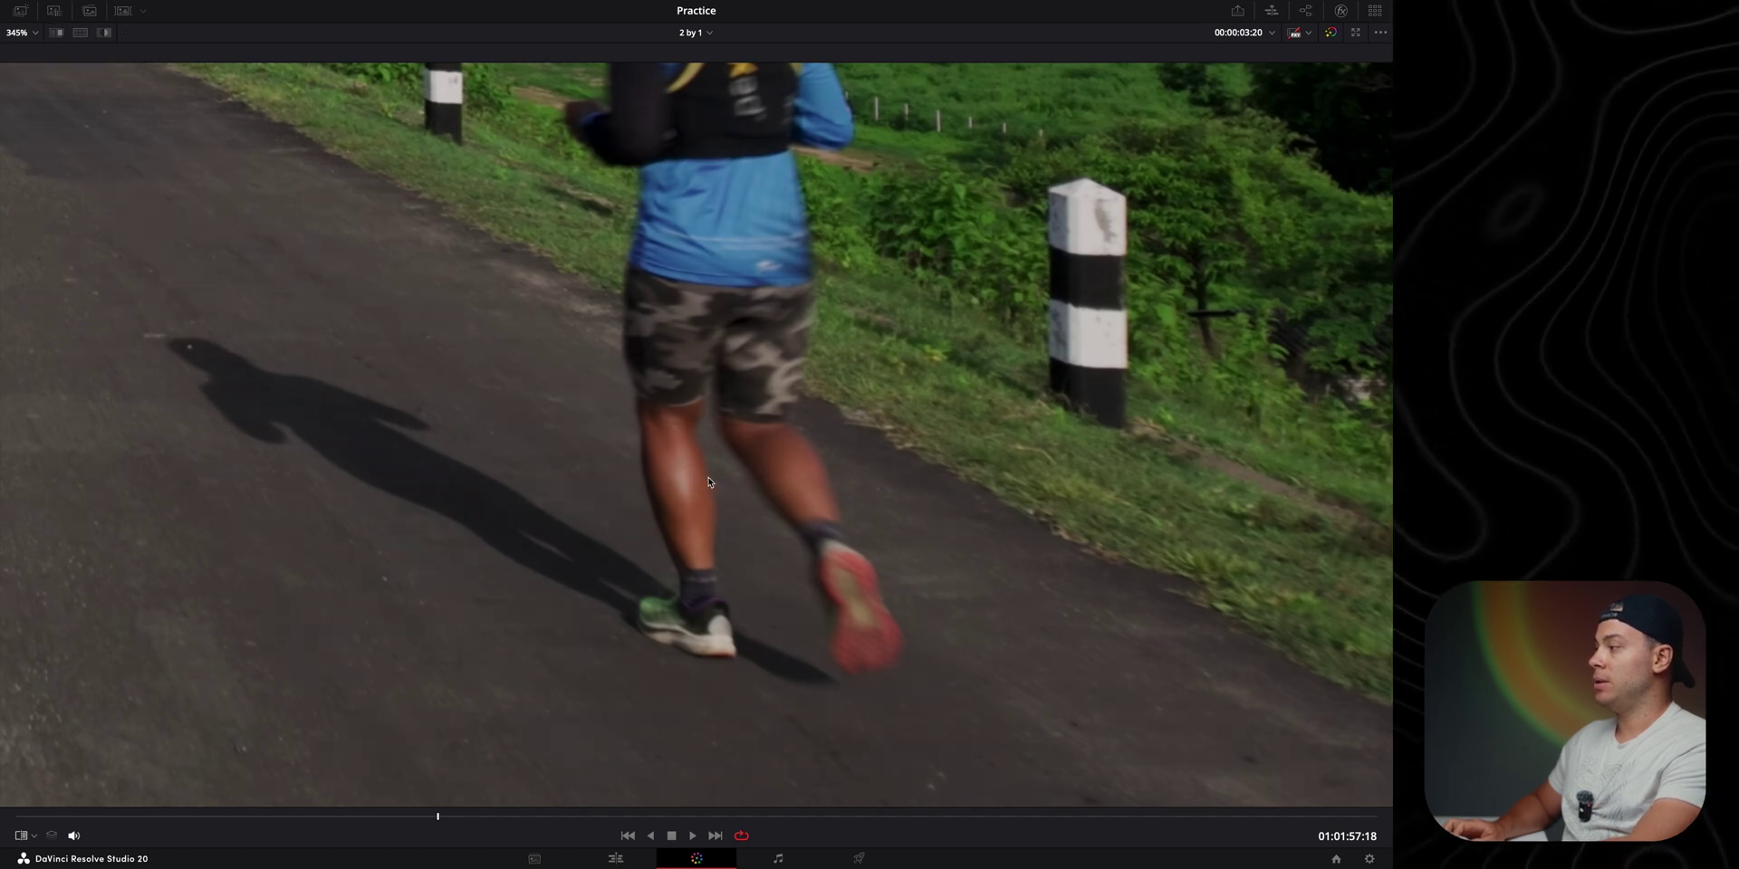
pyautogui.hotkey('ctrl', 'd')
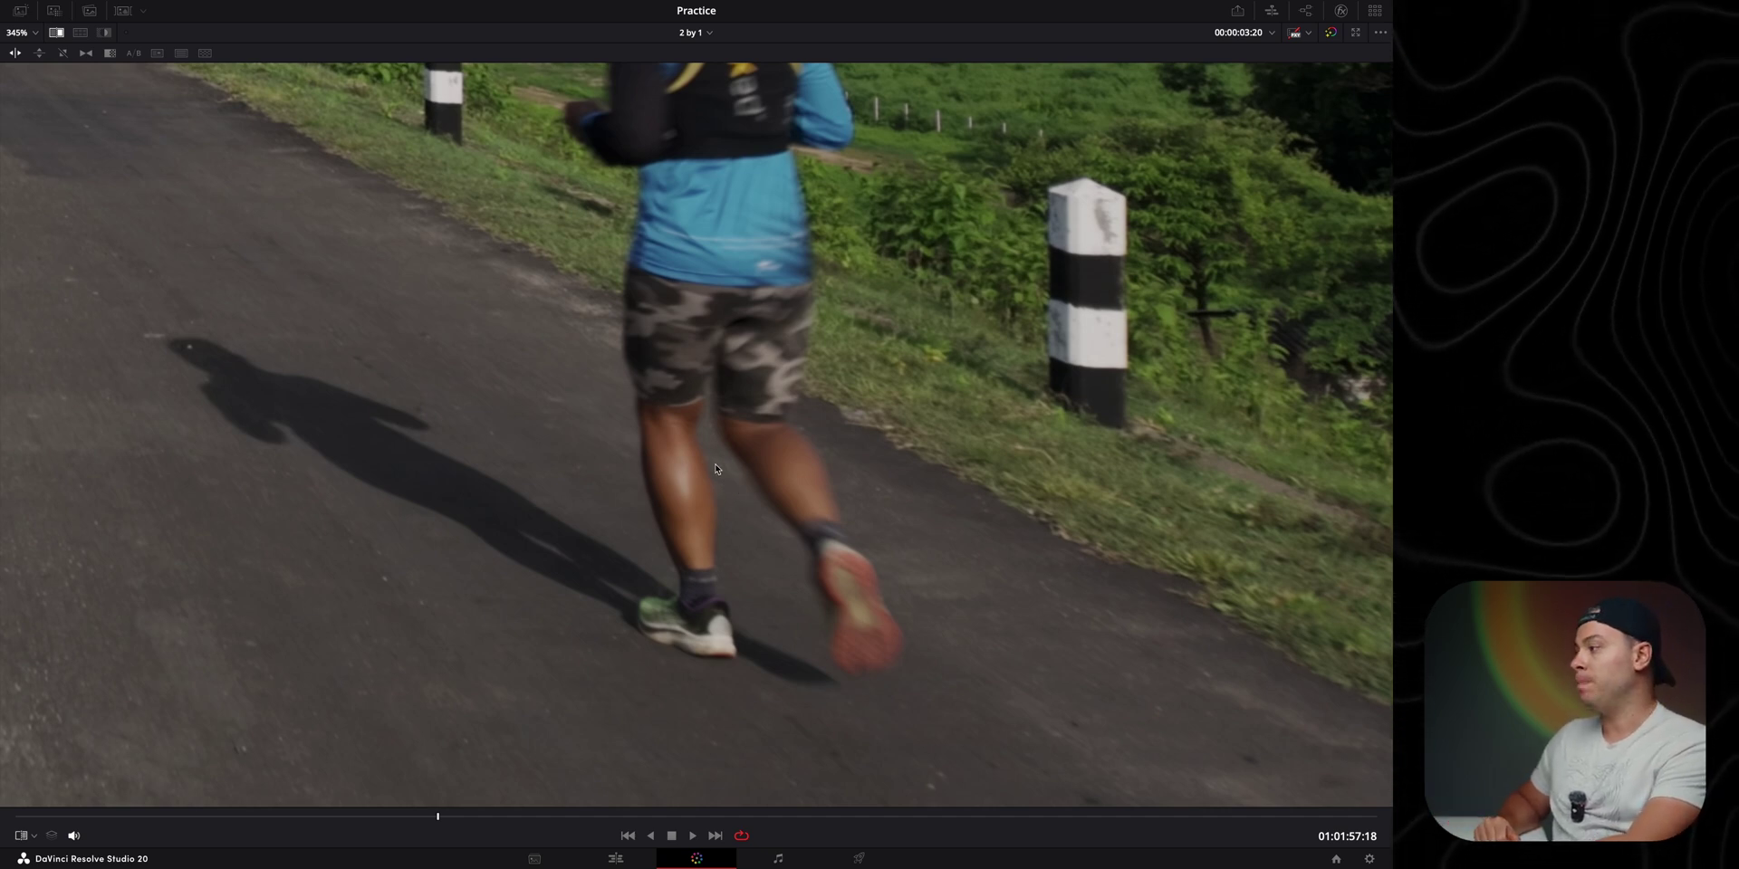
# Fit the clip, briefly bypass the grade, and wipe against the still on the zoomed-in trees.
pyautogui.hotkey('shift', 'z')
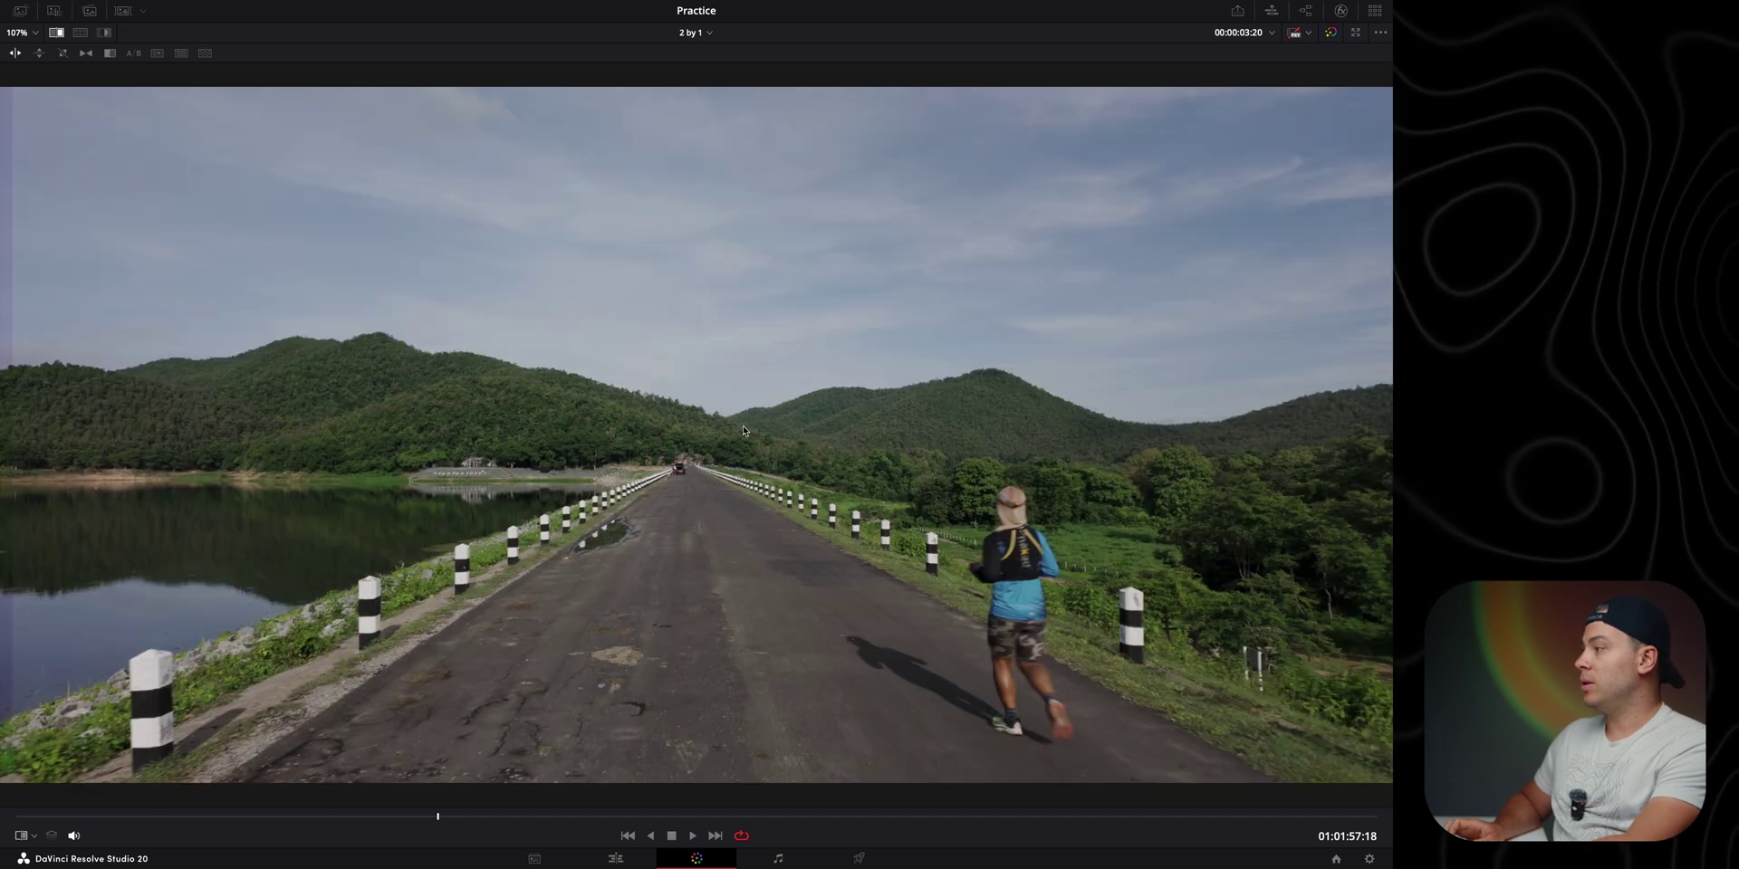
pyautogui.hotkey('ctrl', 'w')
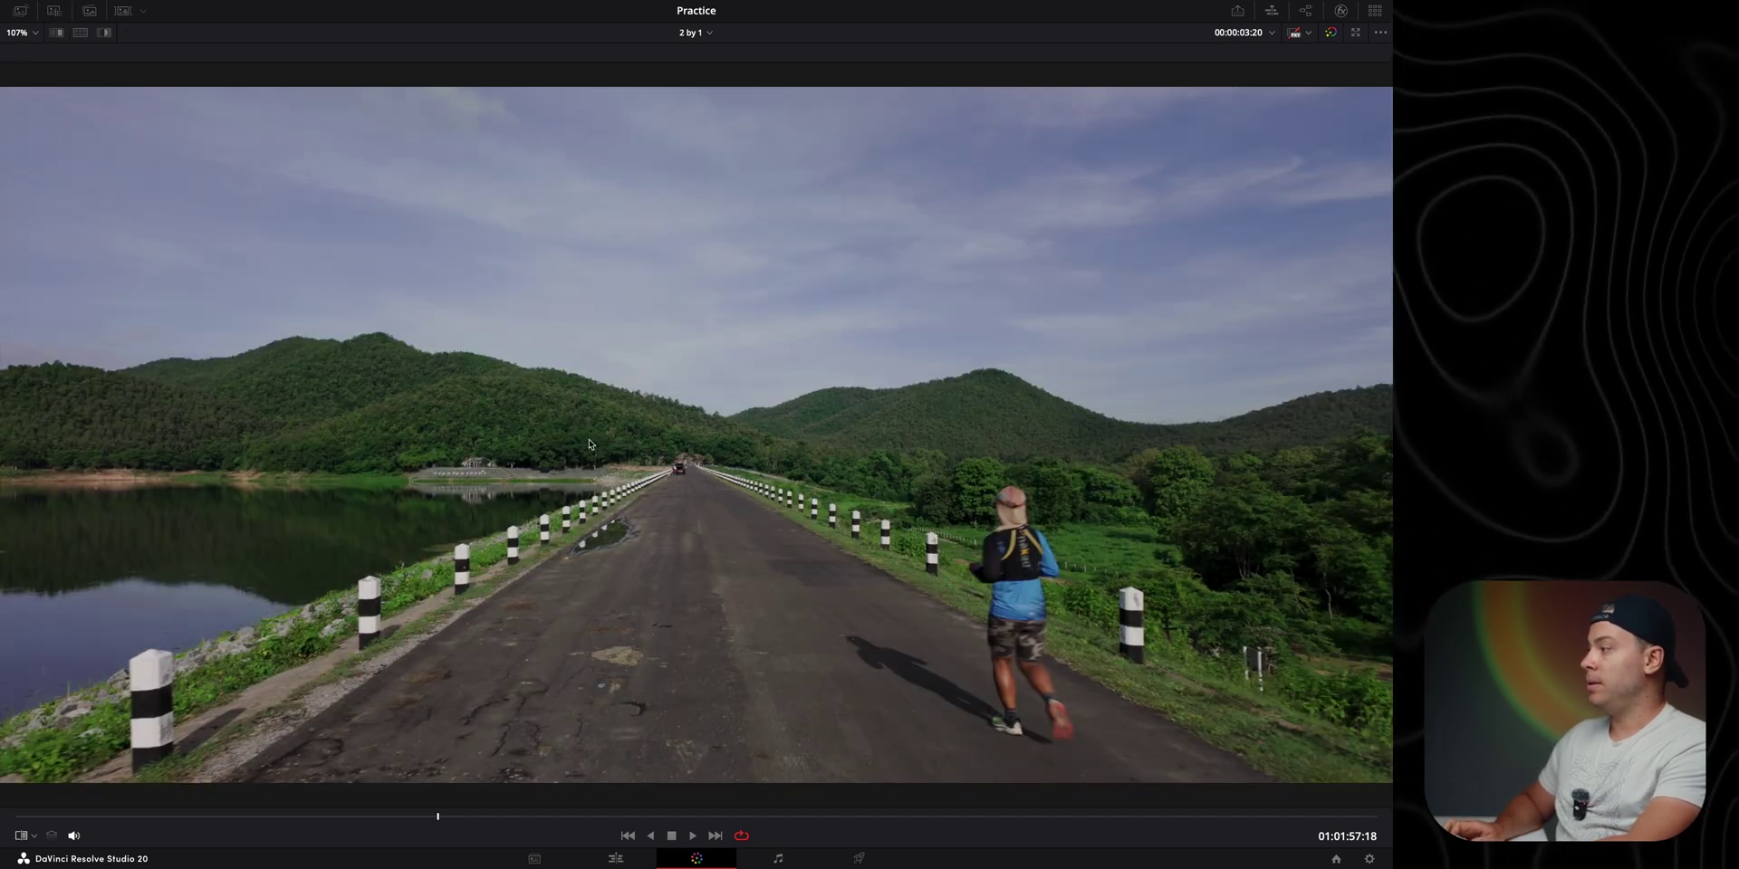
pyautogui.hotkey('shift', 'd')
pyautogui.hotkey('shift', 'd')
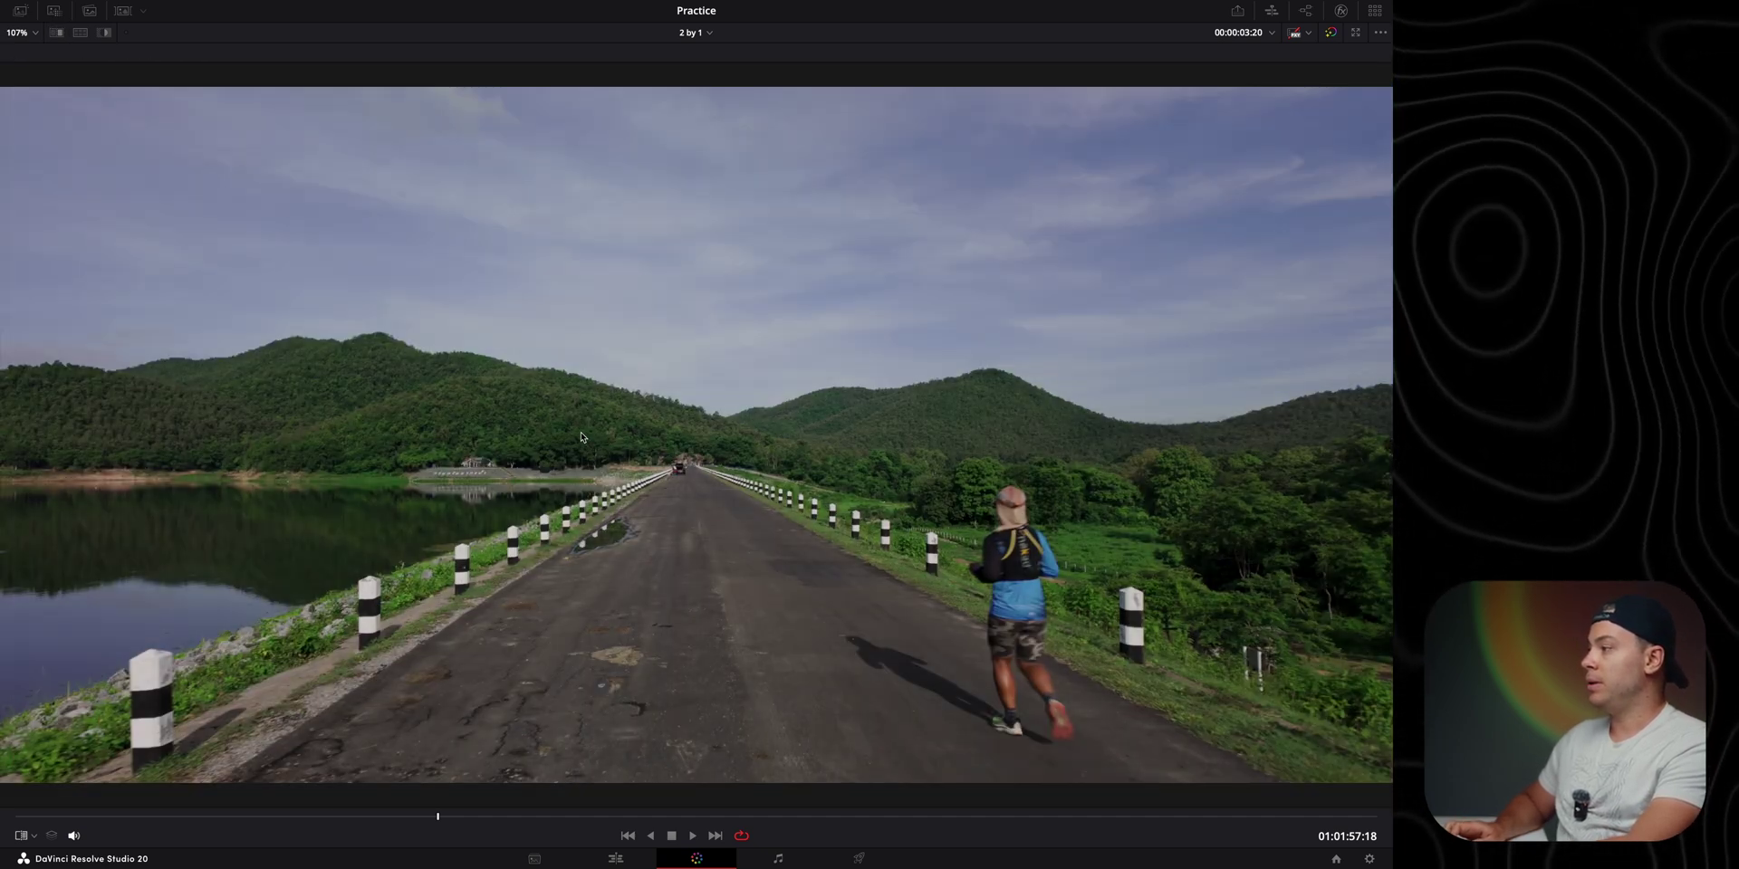
pyautogui.hotkey('ctrl', 'w')
pyautogui.scroll(8, 600, 431)
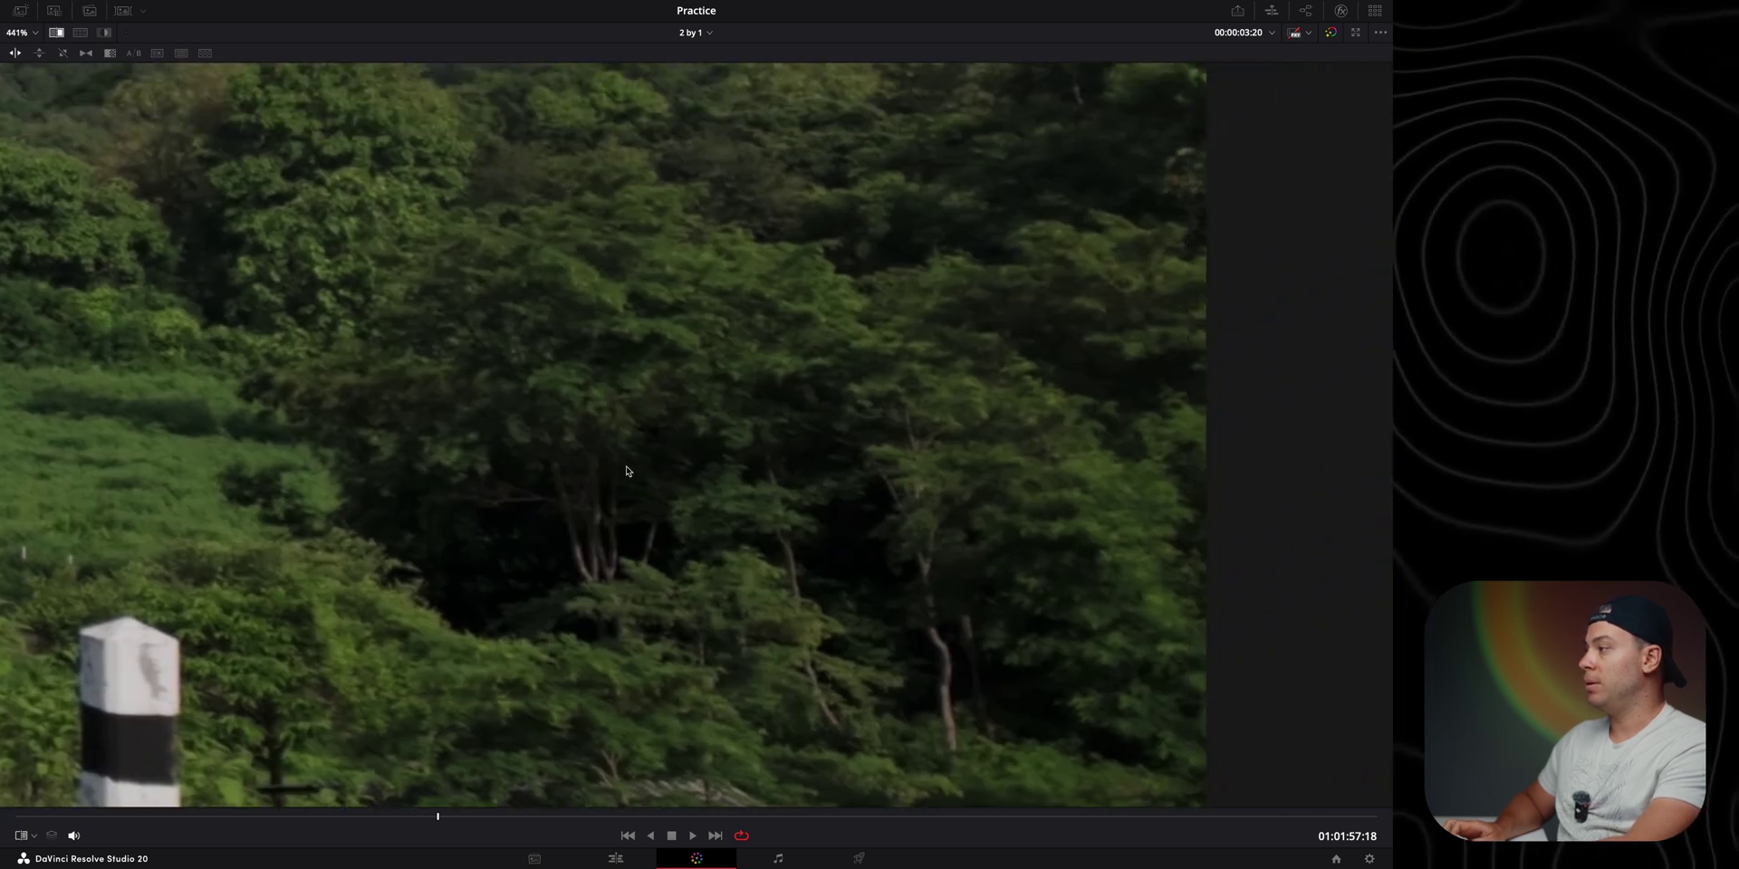
pyautogui.hotkey('ctrl', 'w')
pyautogui.hotkey('ctrl', 'w')
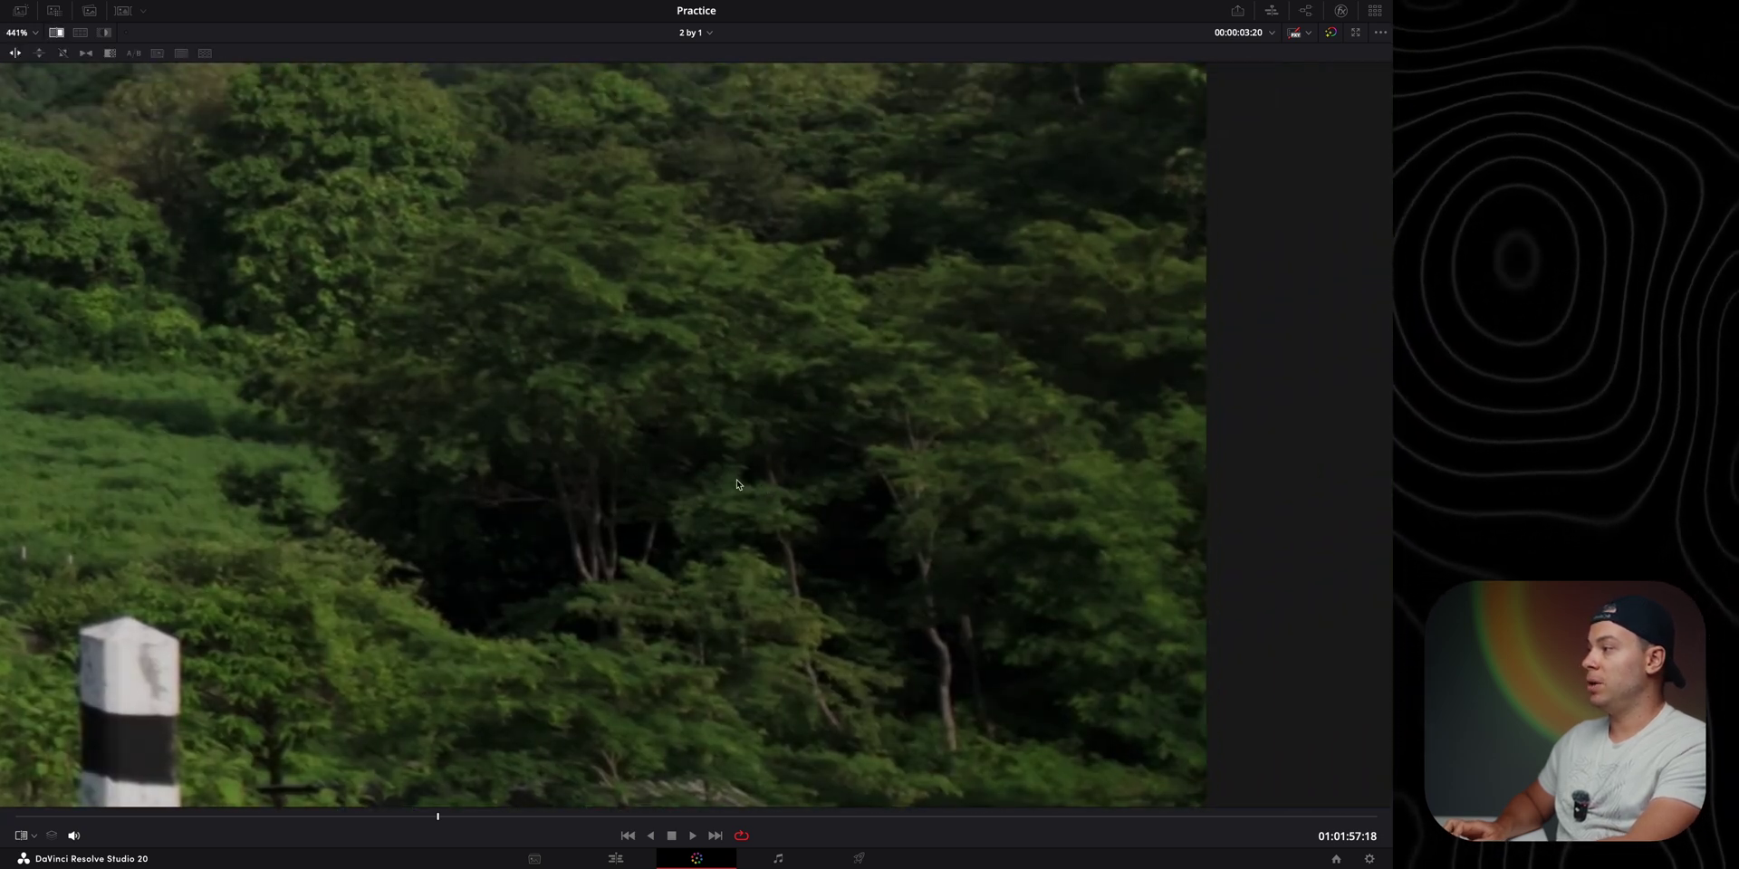
pyautogui.hotkey('ctrl', 'w')
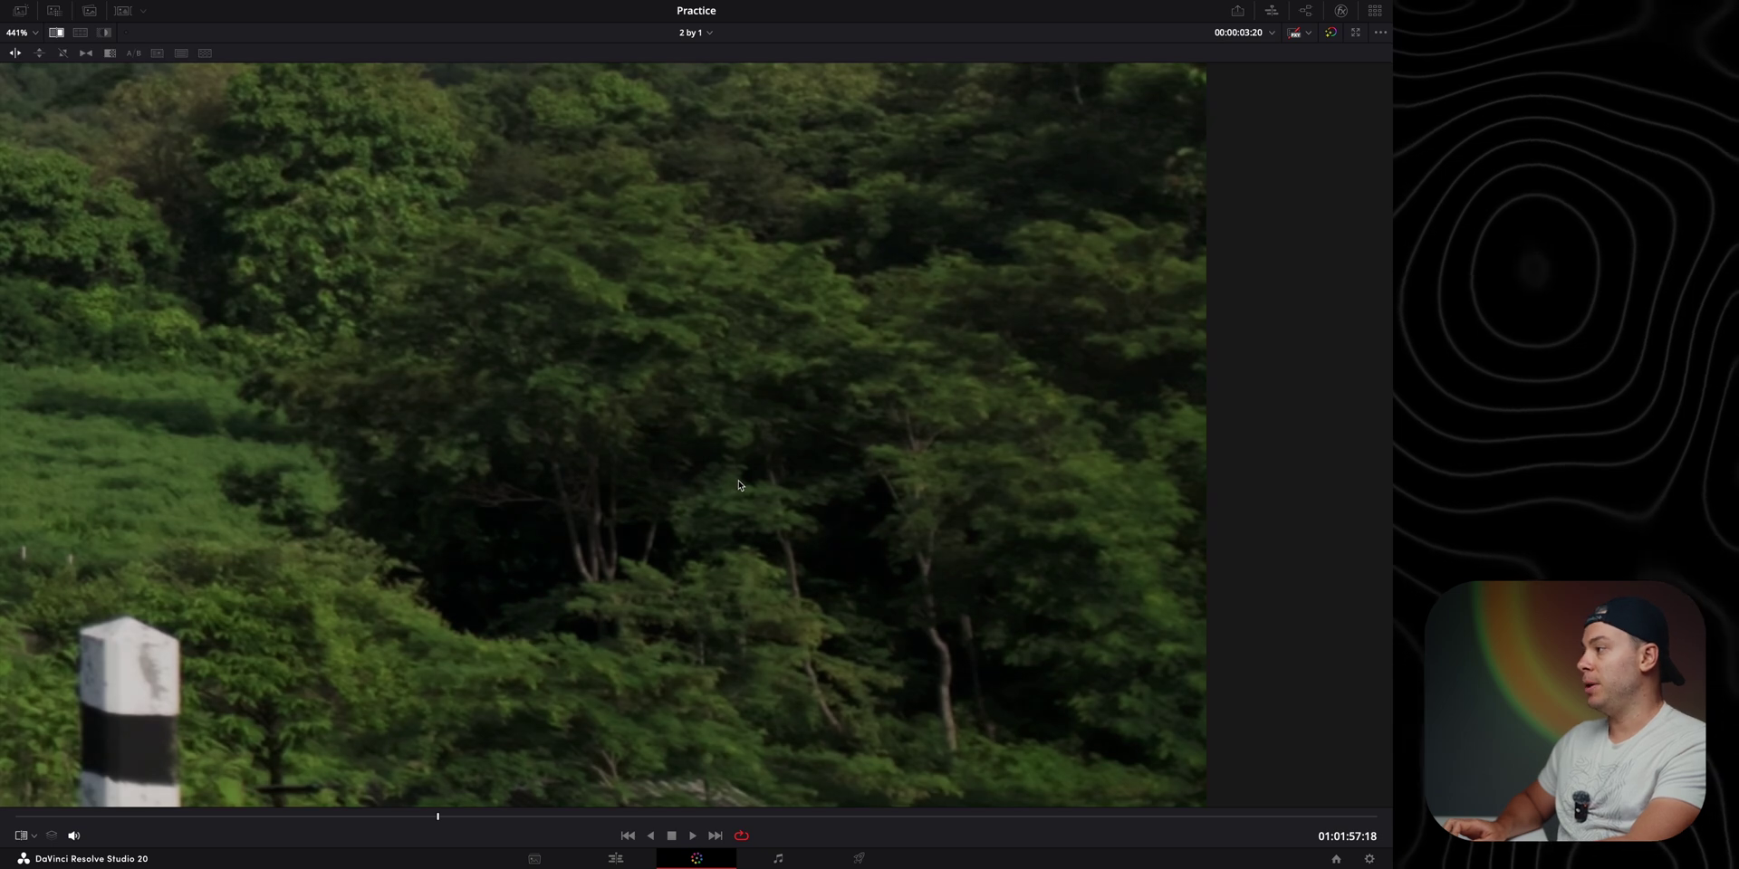
pyautogui.hotkey('shift', 'z')
pyautogui.hotkey('ctrl', 'w')
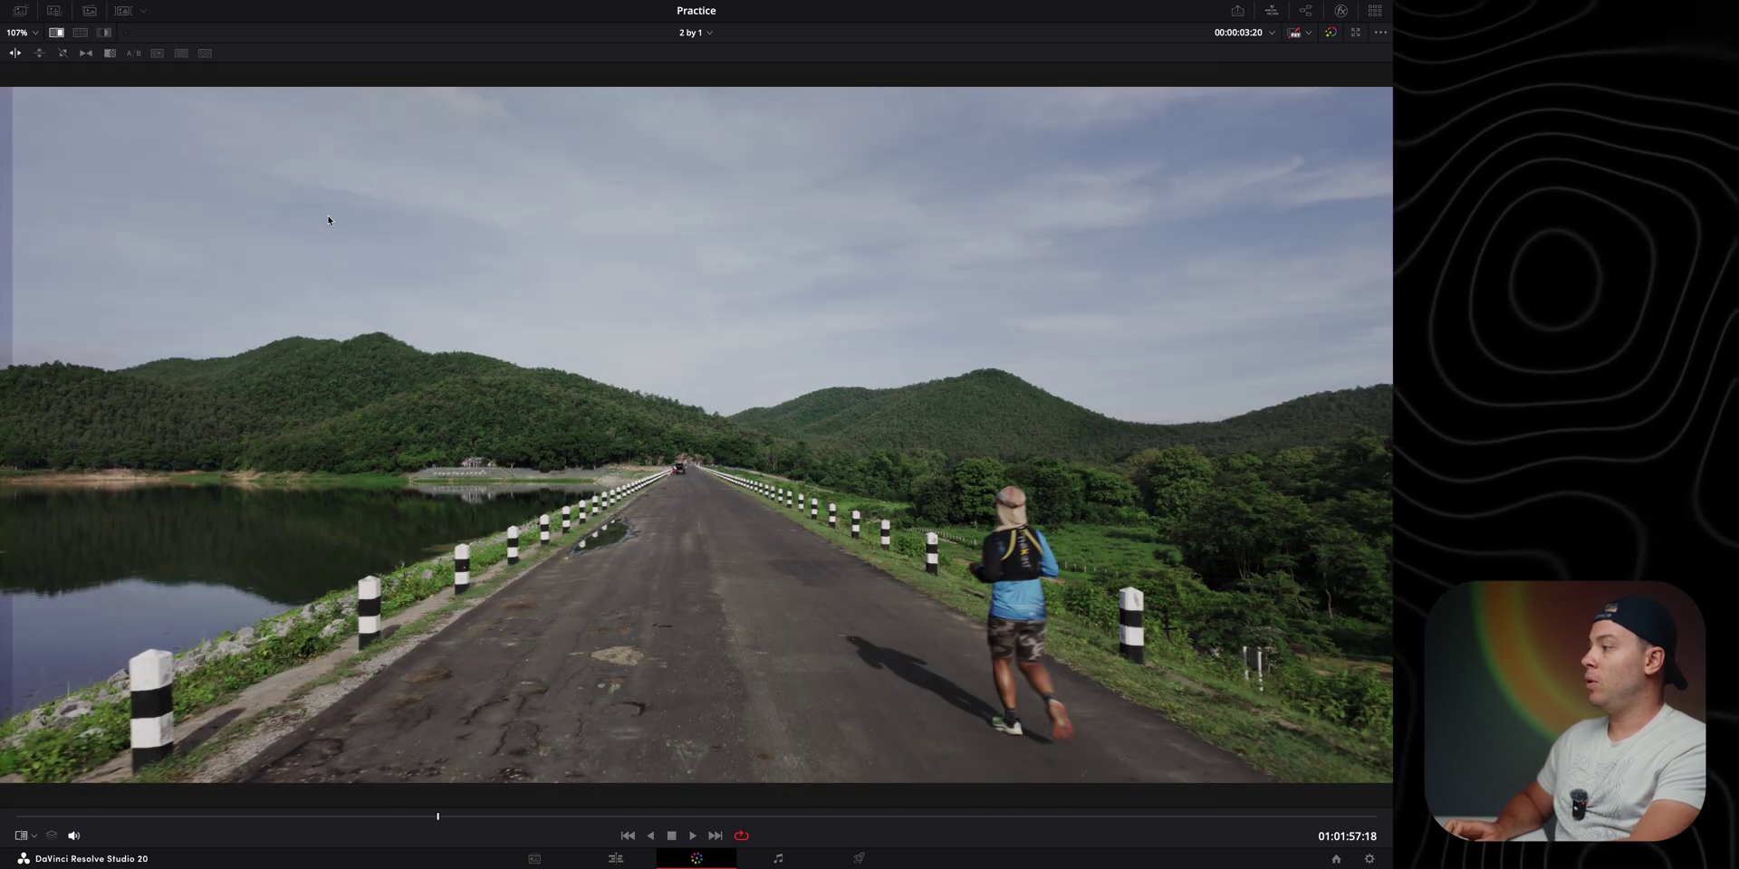
pyautogui.hotkey('alt', 'w')
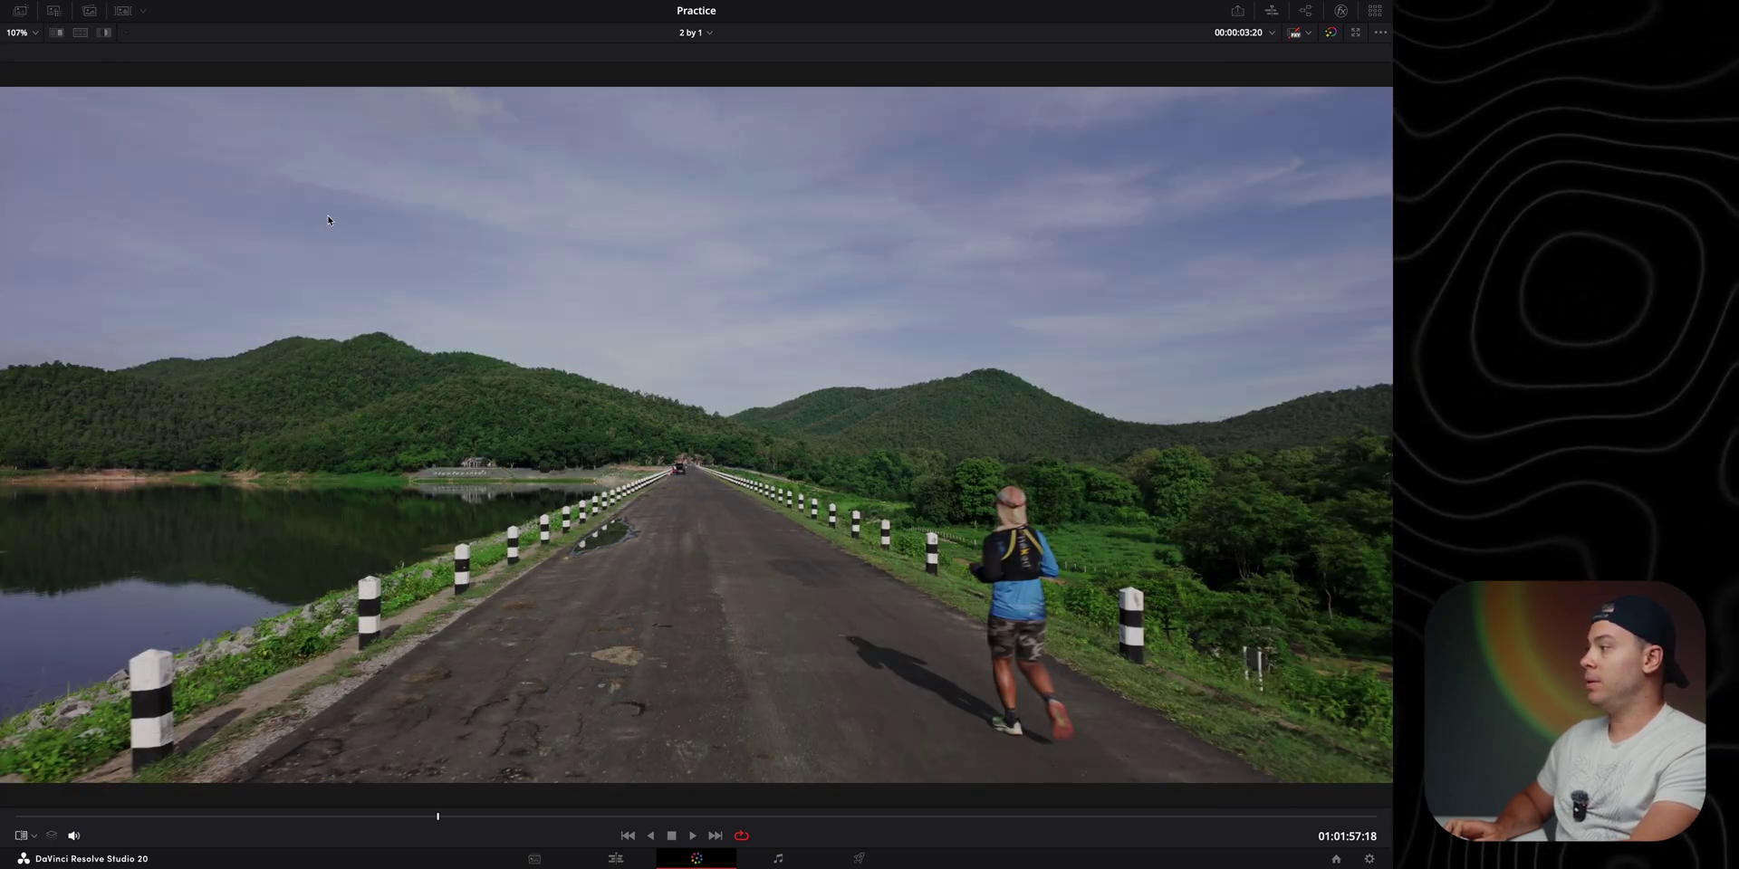
pyautogui.hotkey('alt', 'w')
pyautogui.hotkey('alt', 'w')
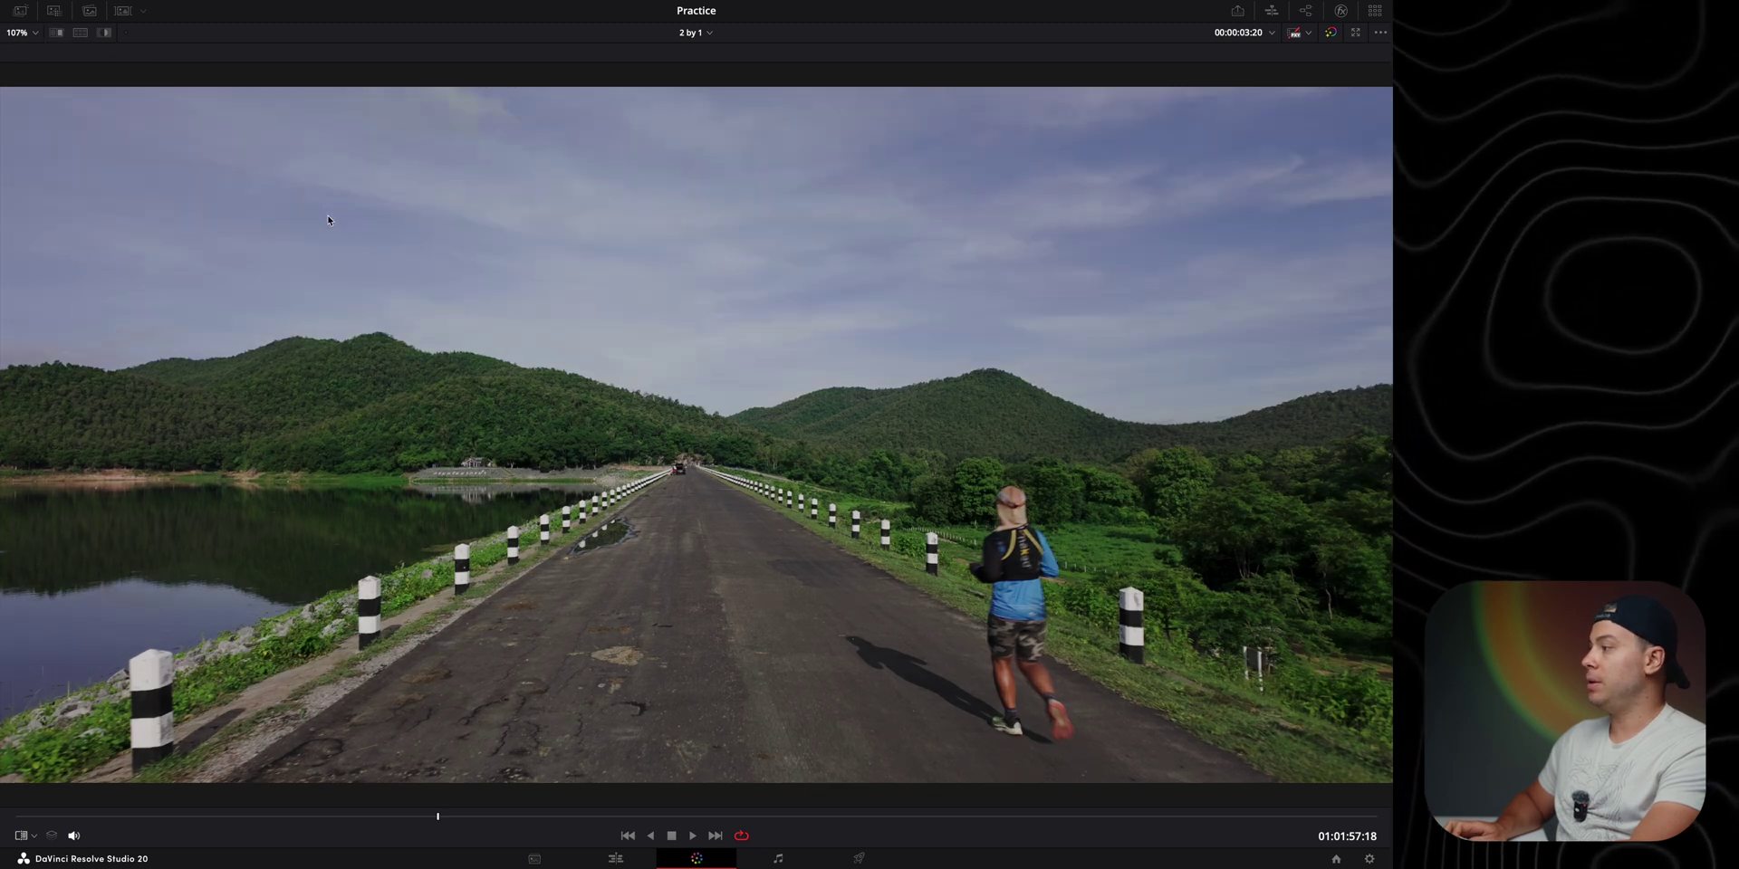
pyautogui.hotkey('alt', 'w')
pyautogui.scroll(10, 501, 292)
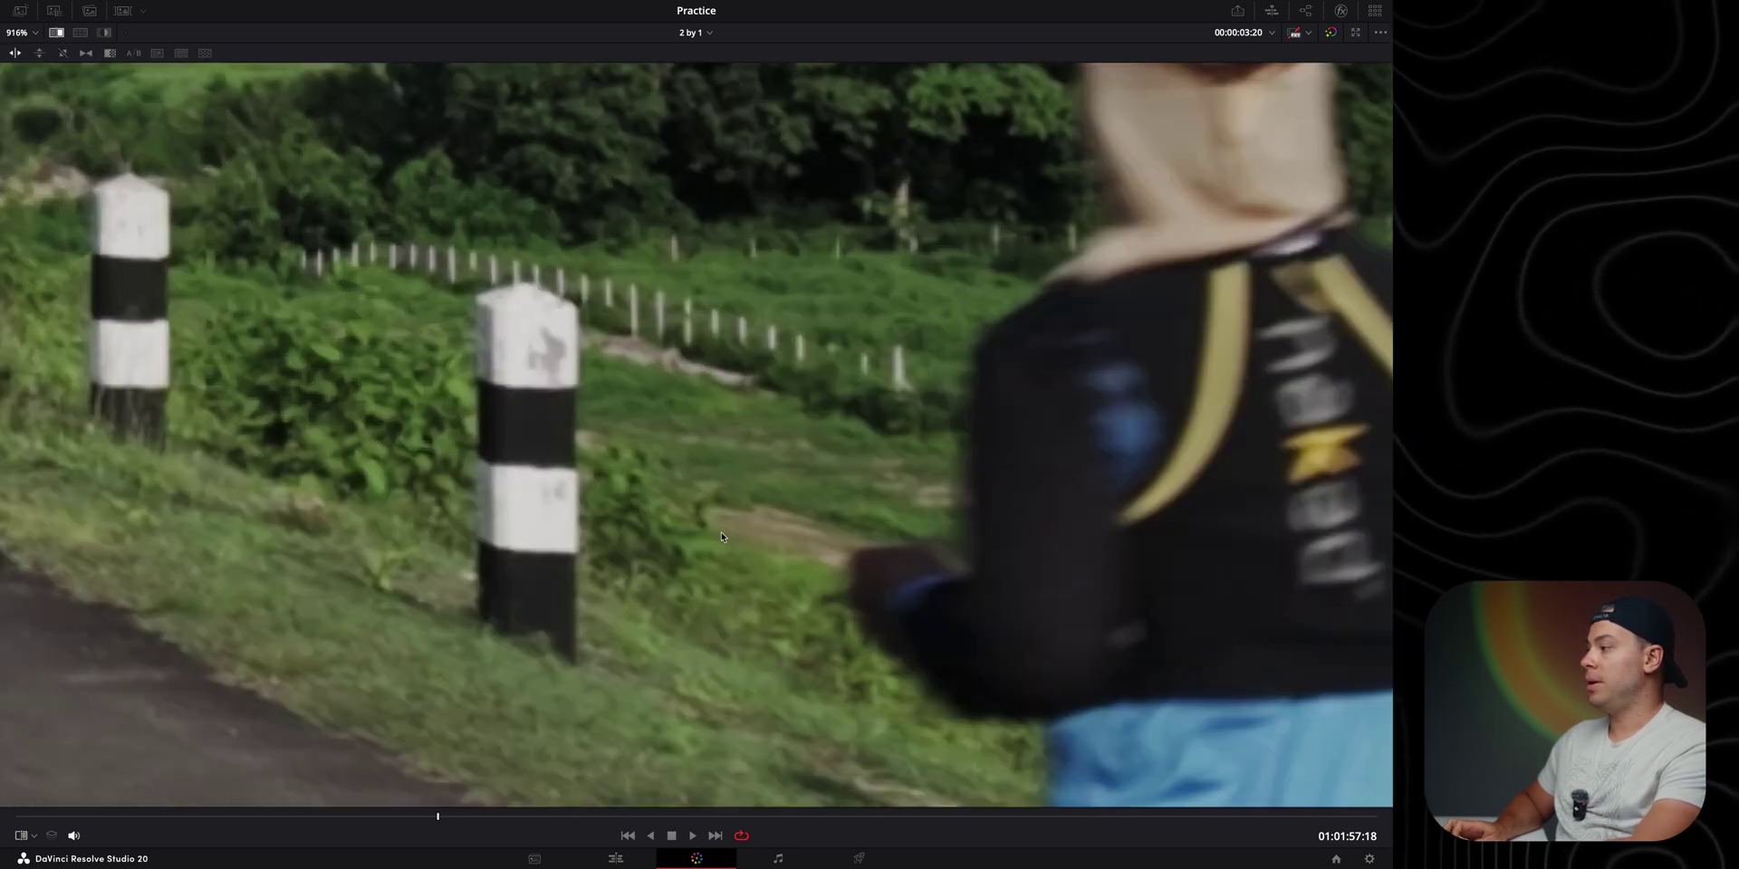
pyautogui.hotkey('alt', 'w')
pyautogui.scroll(-5, 406, 322)
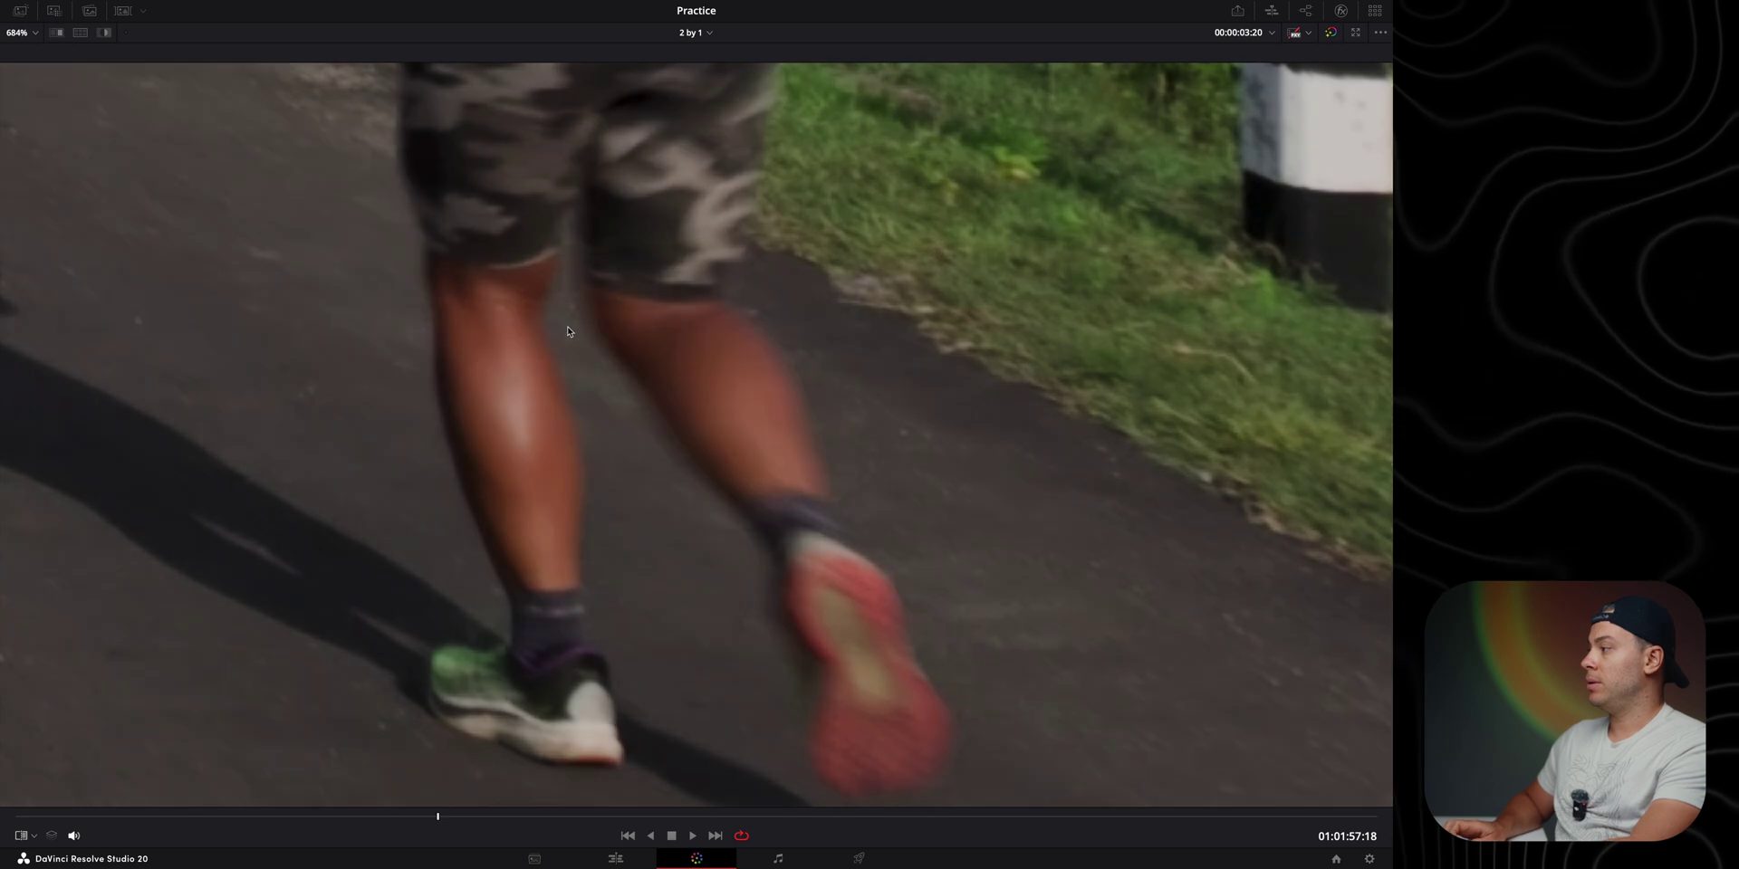
pyautogui.hotkey('alt', 'w')
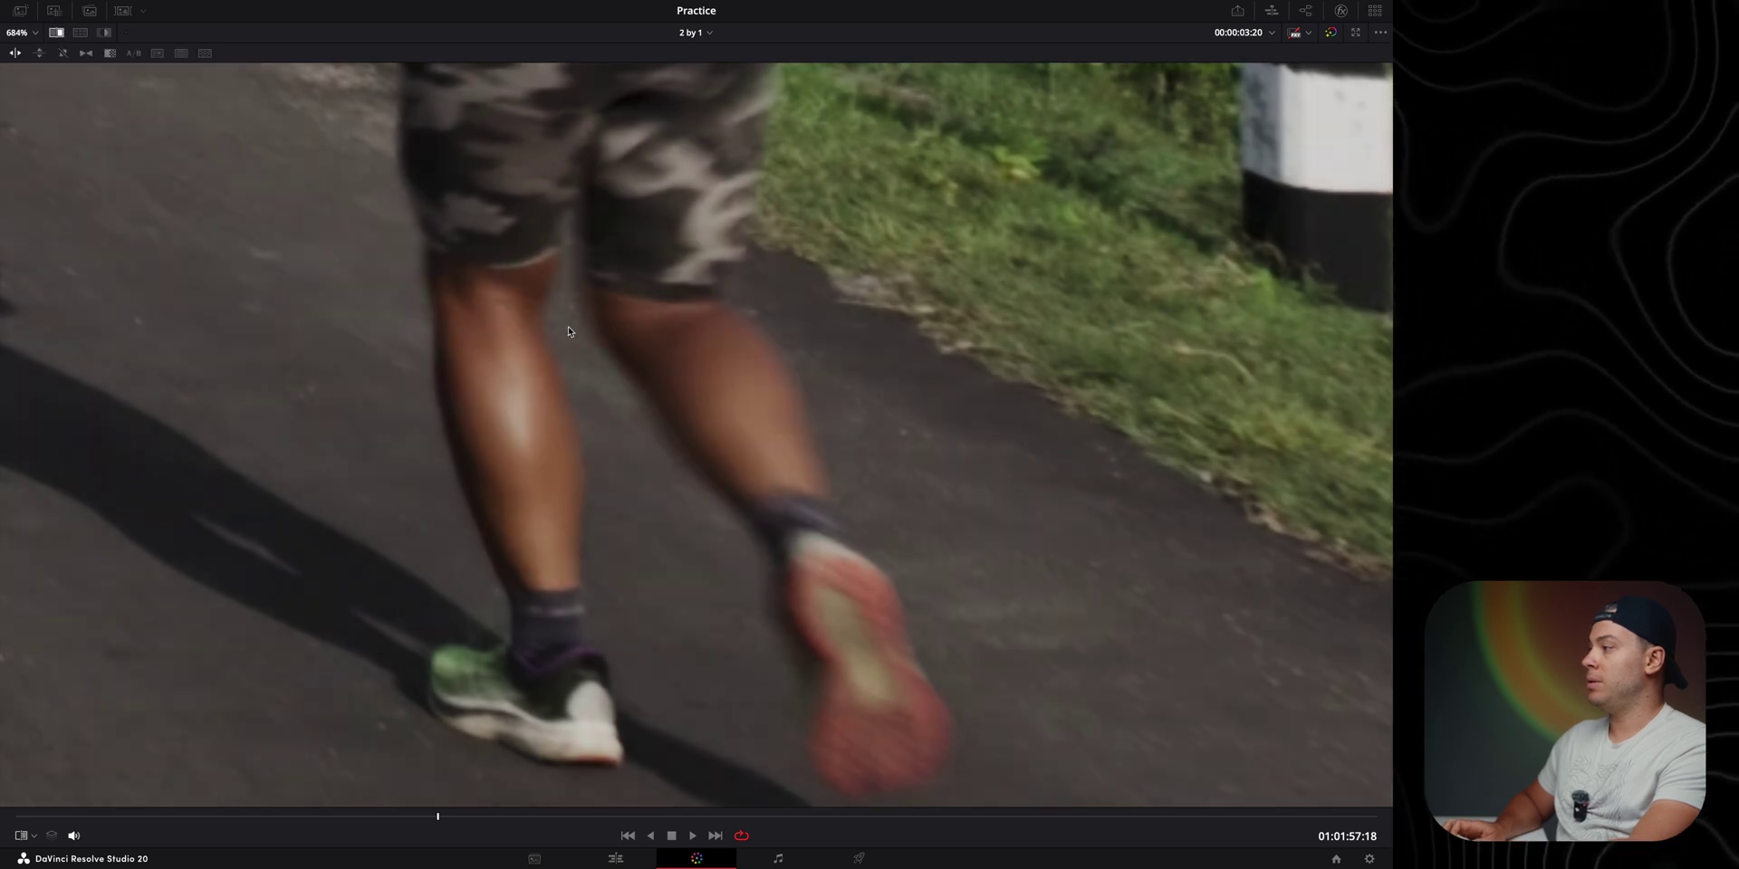
pyautogui.scroll(-8, 862, 304)
pyautogui.hotkey('alt', 'w')
pyautogui.scroll(6, 630, 343)
pyautogui.hotkey('alt', 'w')
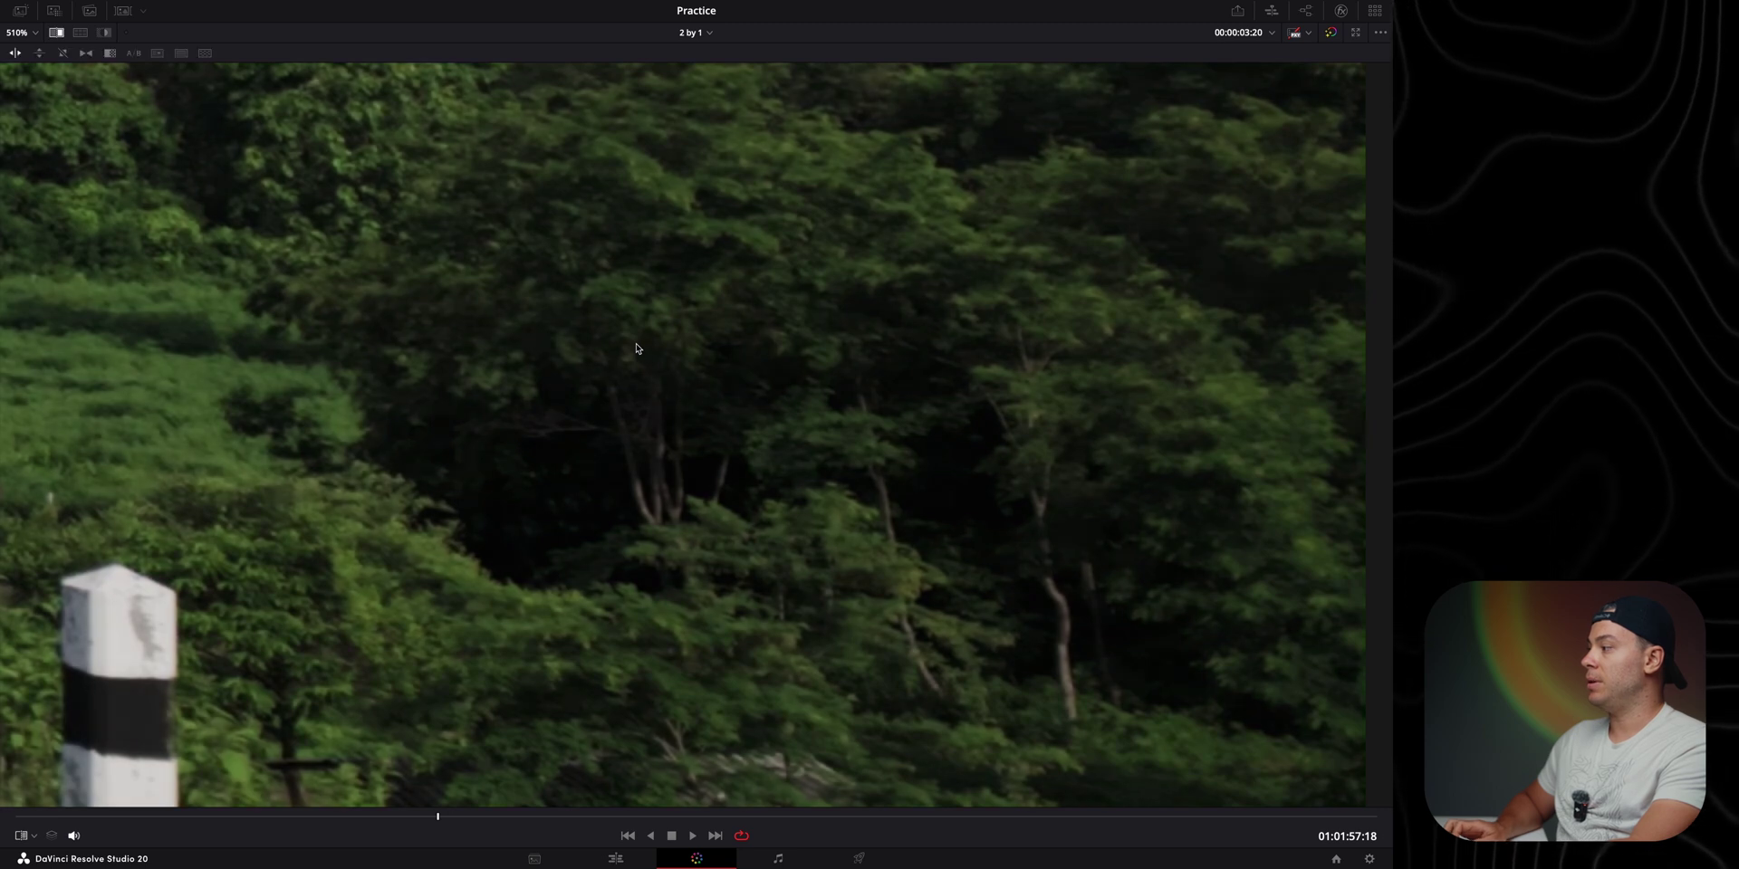
pyautogui.hotkey('shift', 'z')
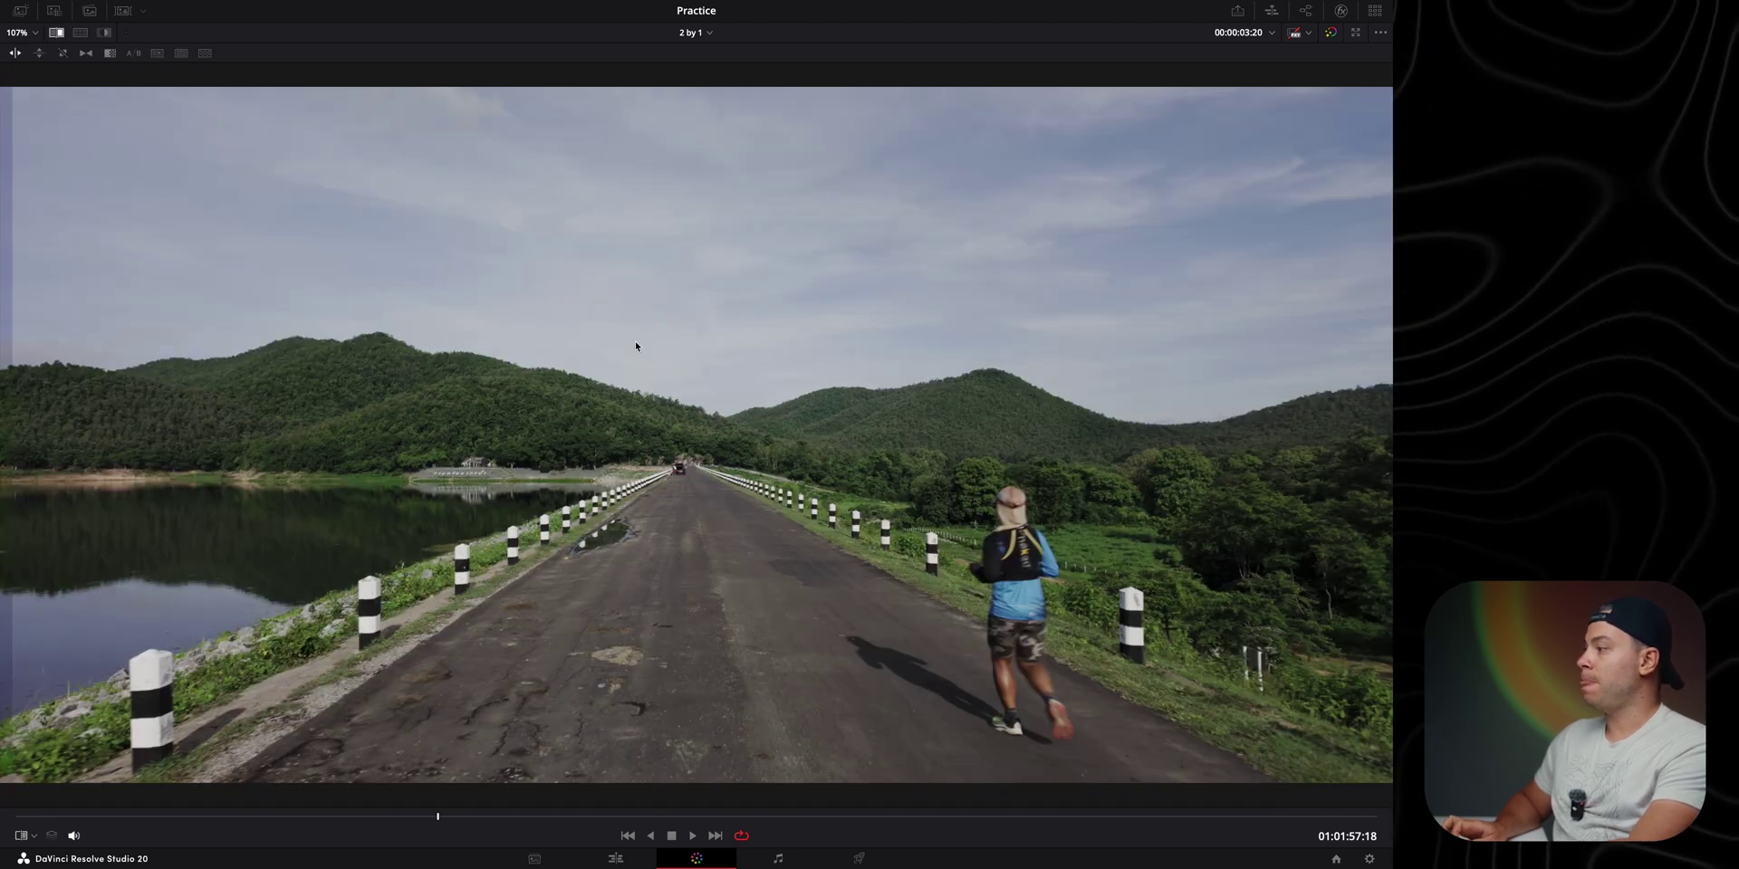
pyautogui.hotkey('shift', 'd')
pyautogui.hotkey('shift', 'd')
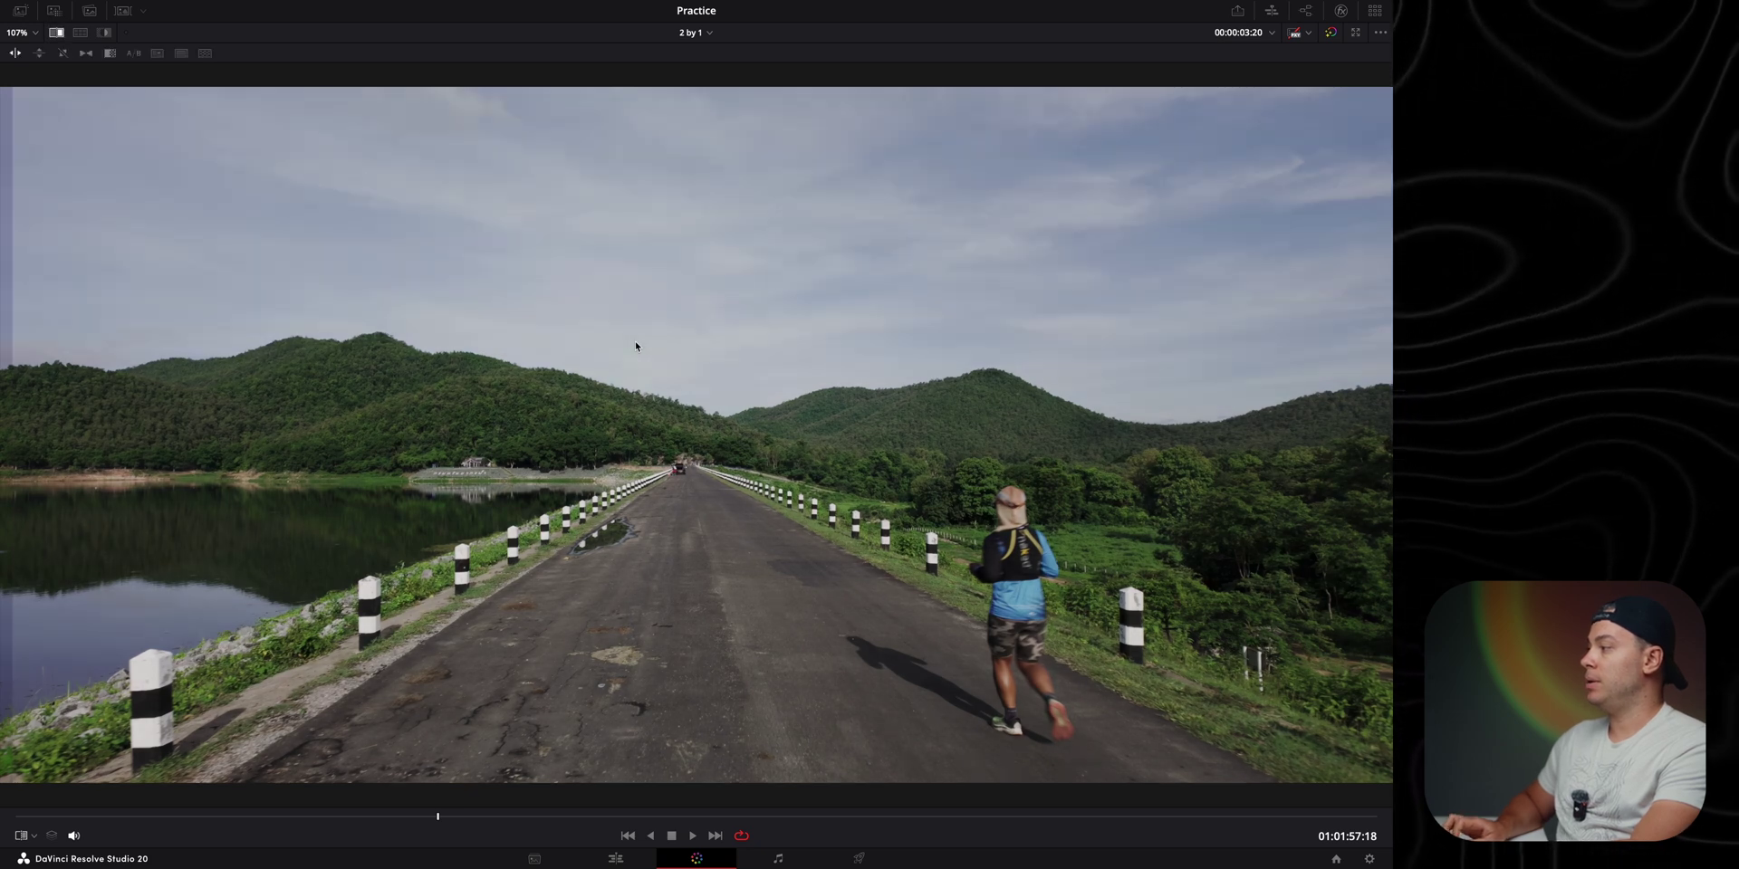
pyautogui.hotkey('shift', 'd')
# Show the three graded runner stills in split screen and zoom to 313% to inspect the runner, sky and hills.
pyautogui.hotkey('ctrl', 'alt', 'w')
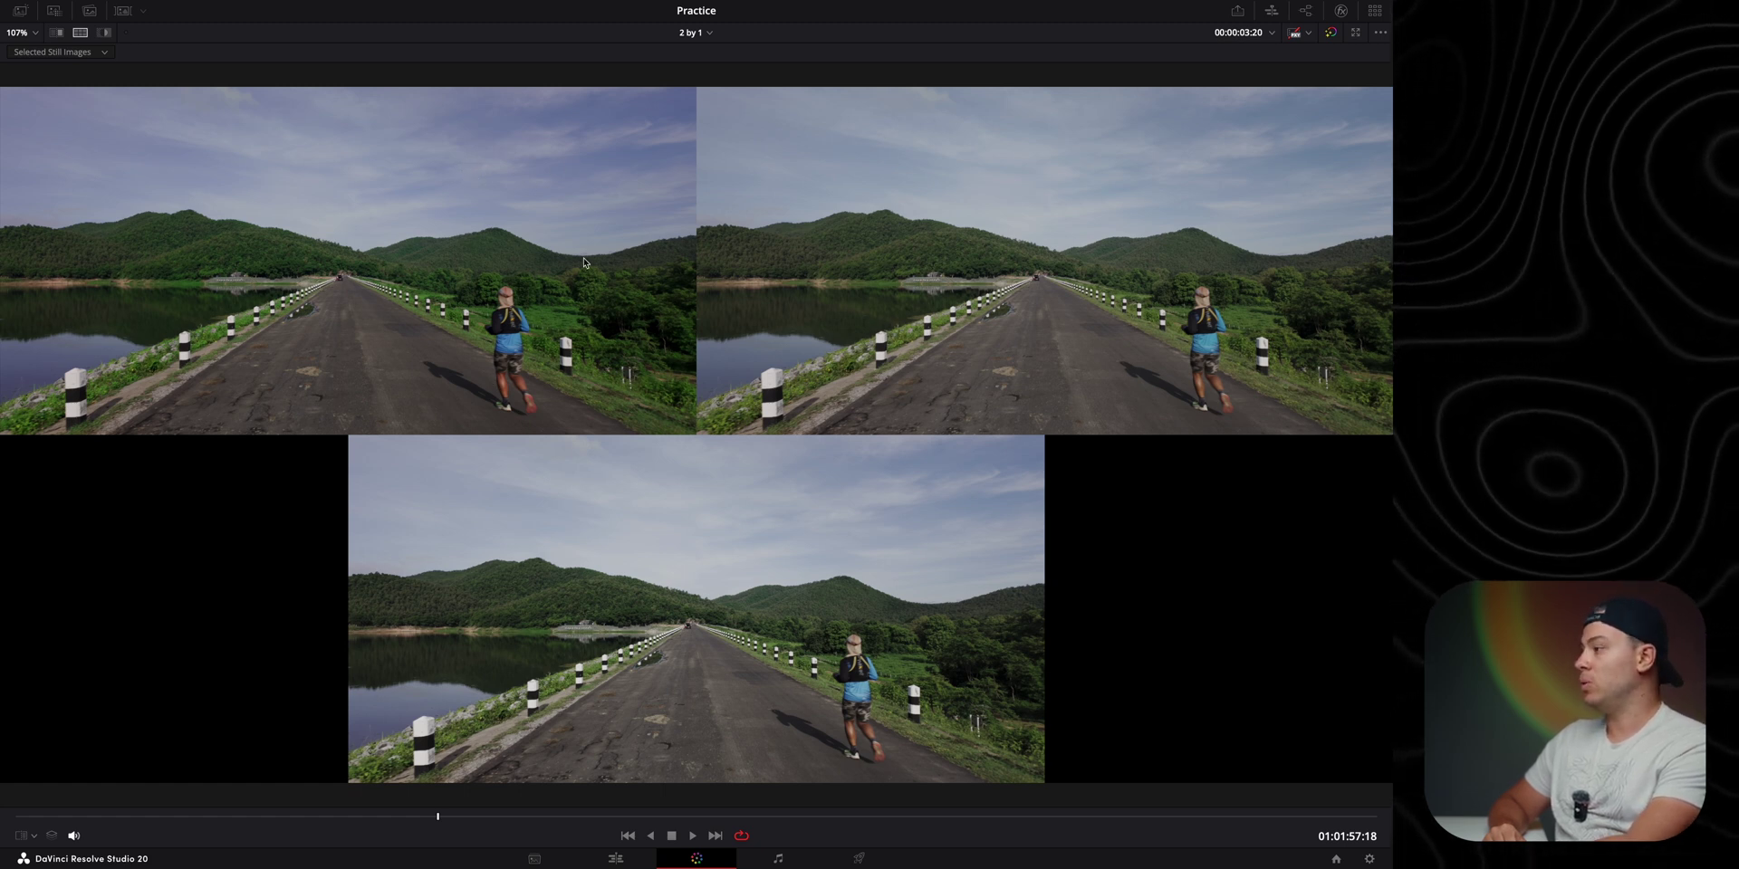
pyautogui.scroll(5, 534, 410)
pyautogui.moveTo(480, 342); pyautogui.dragTo(540, 314)
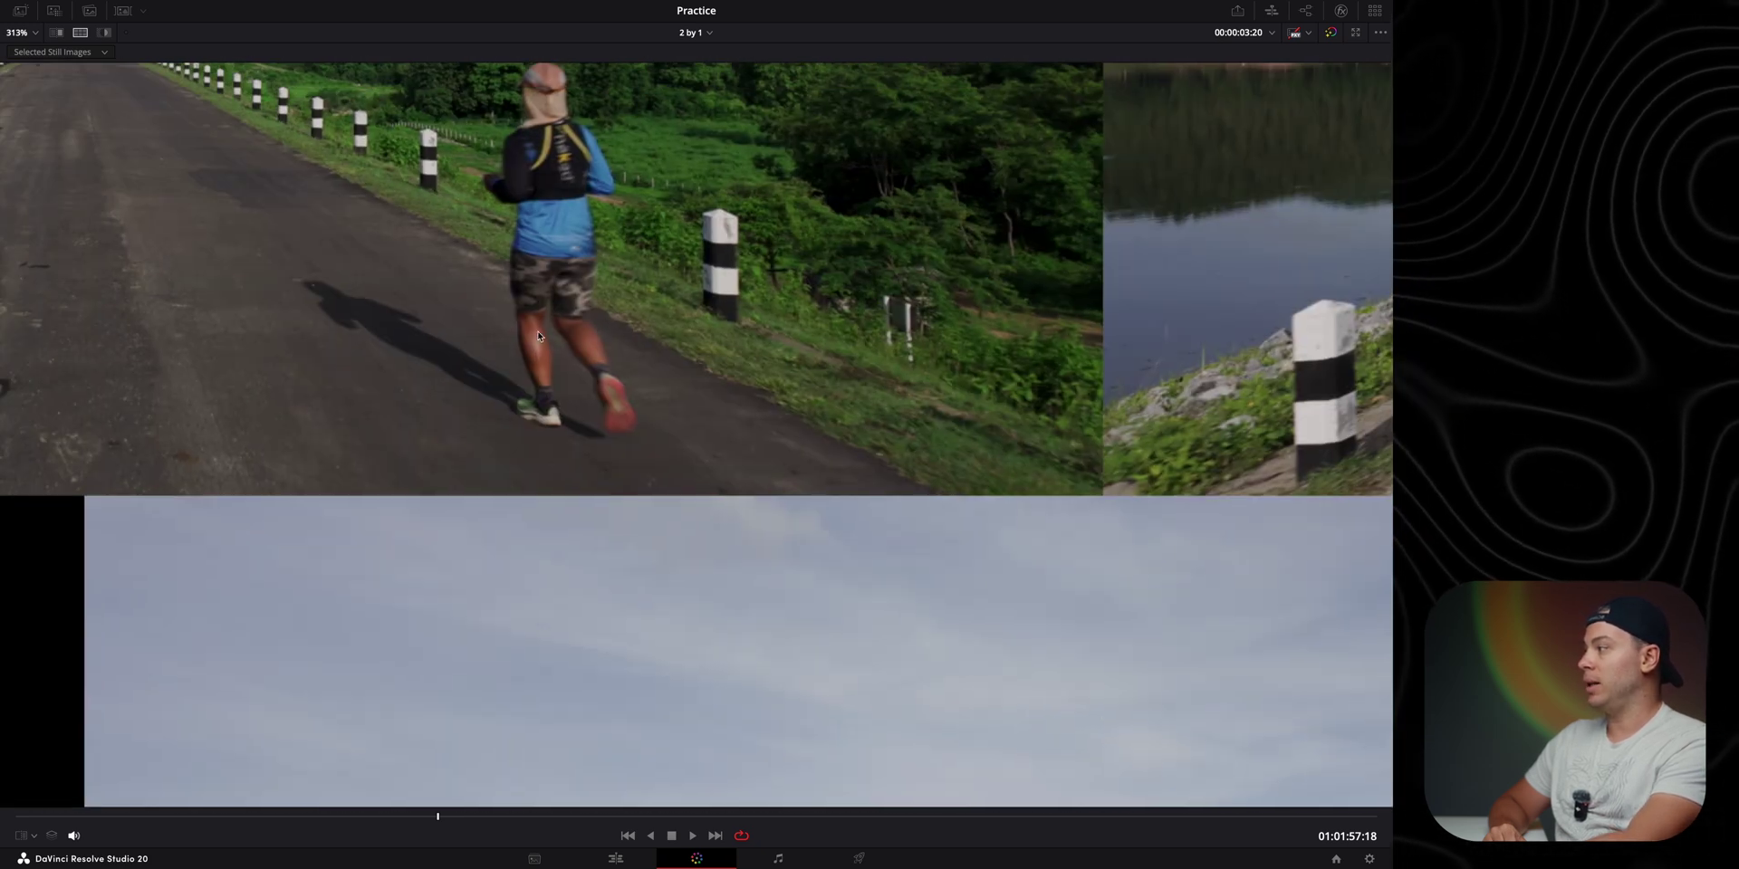
pyautogui.moveTo(555, 370); pyautogui.dragTo(682, 672)
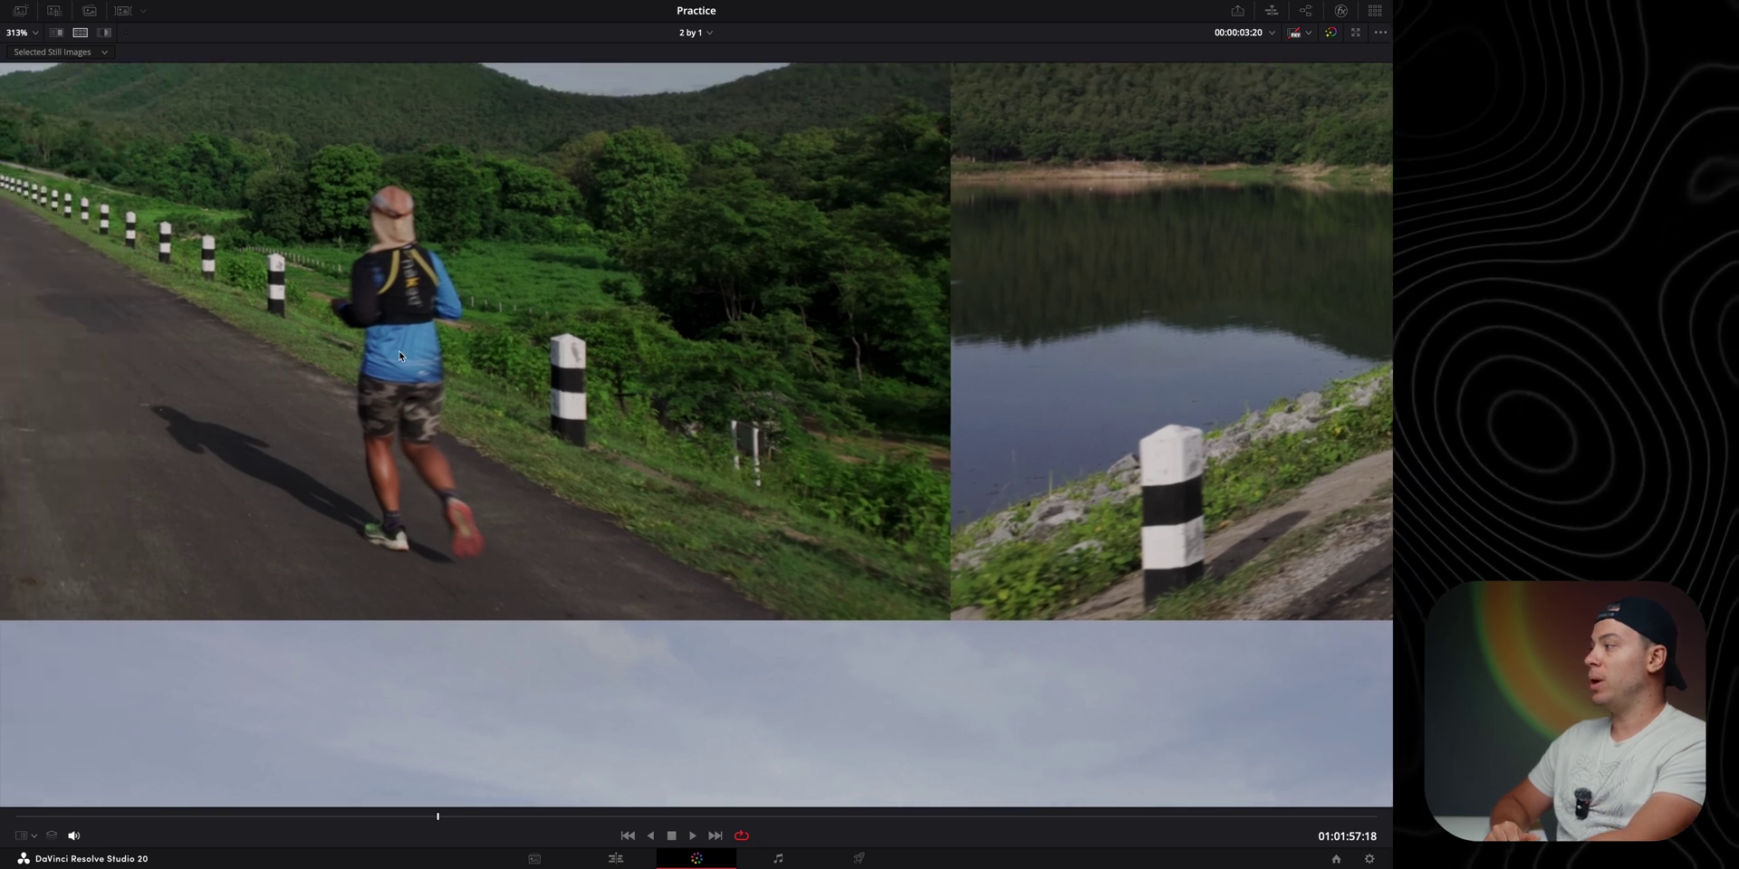
pyautogui.scroll(-15, 506, 420)
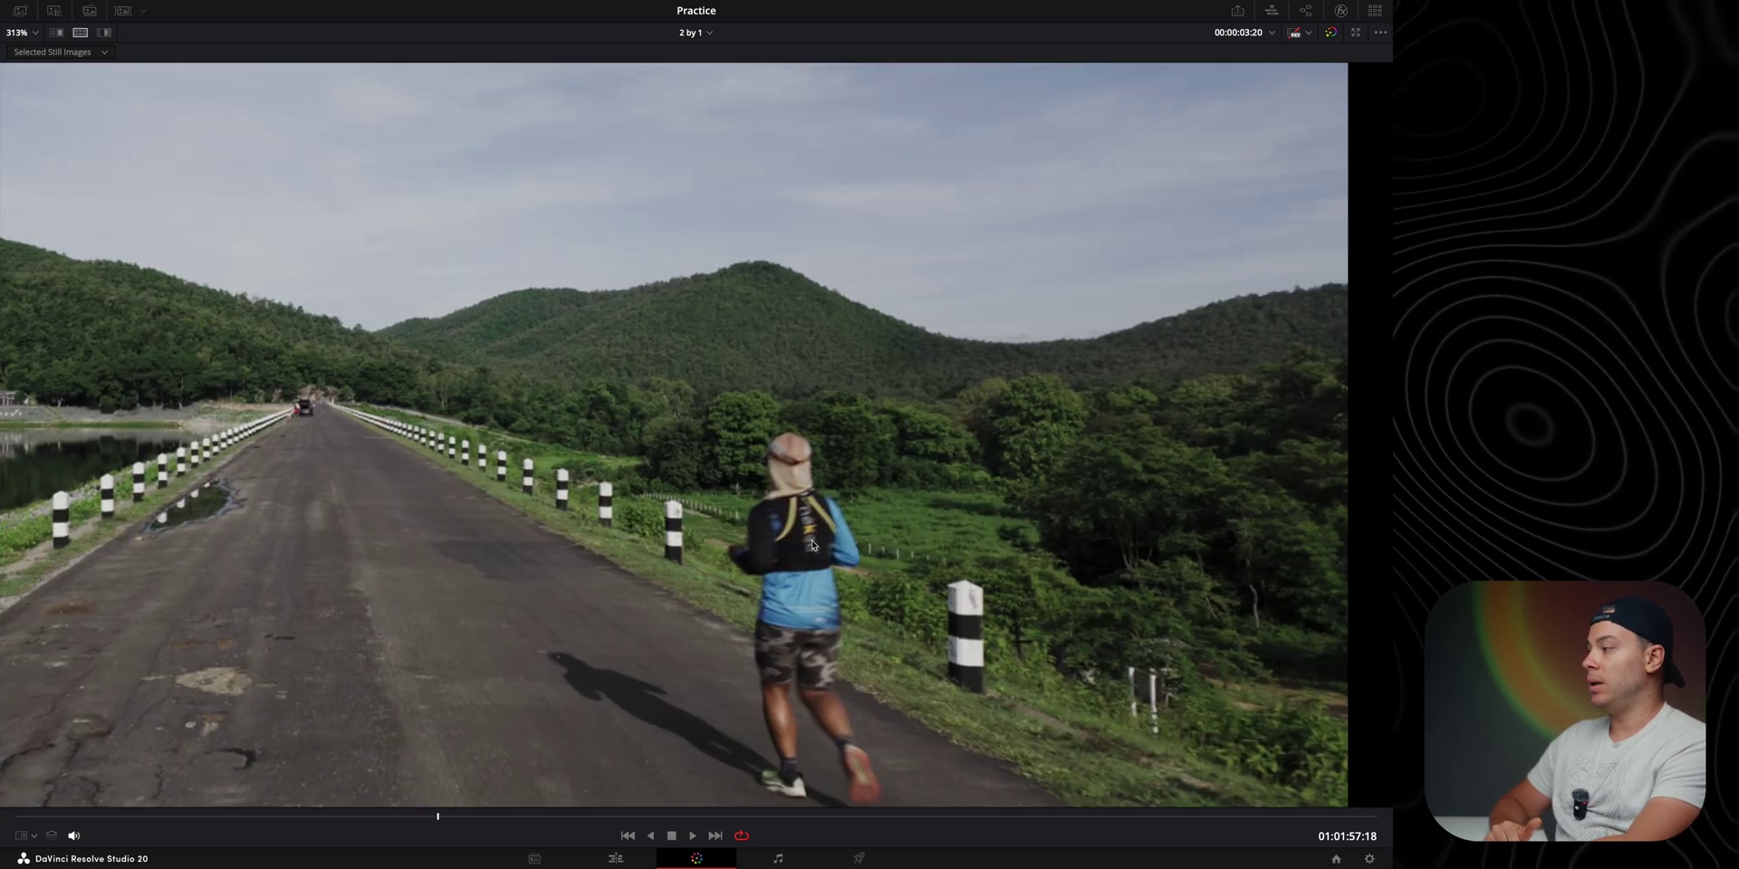